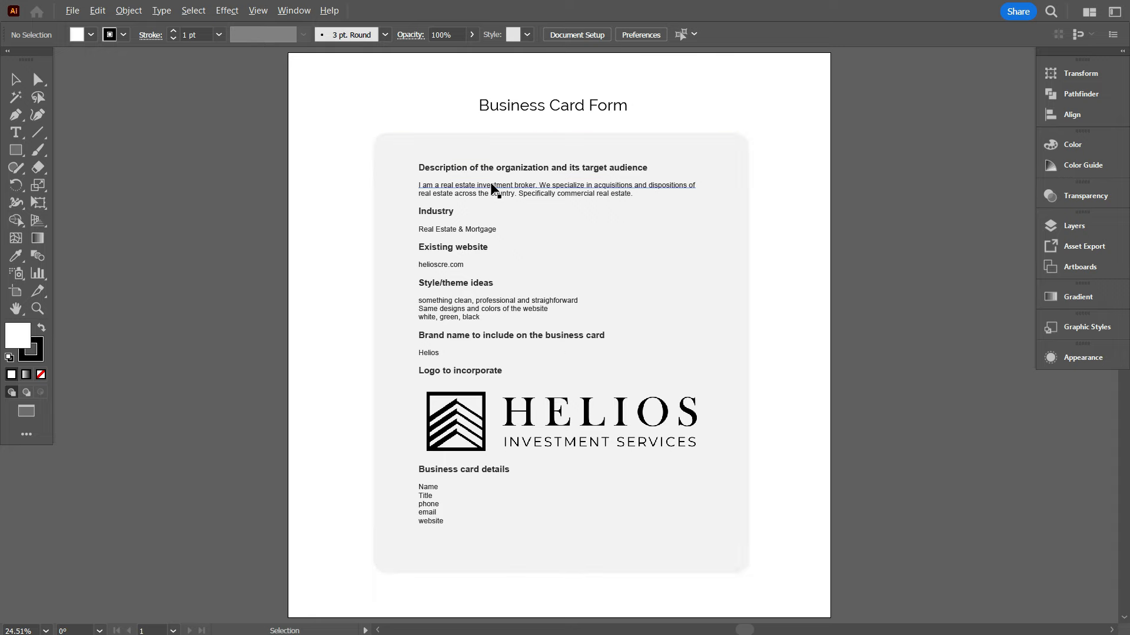
Zoom the Business Card Form brief to 50% and bring its top into view
scroll(494, 184, up, 2)
scroll(630, 237, up, 2)
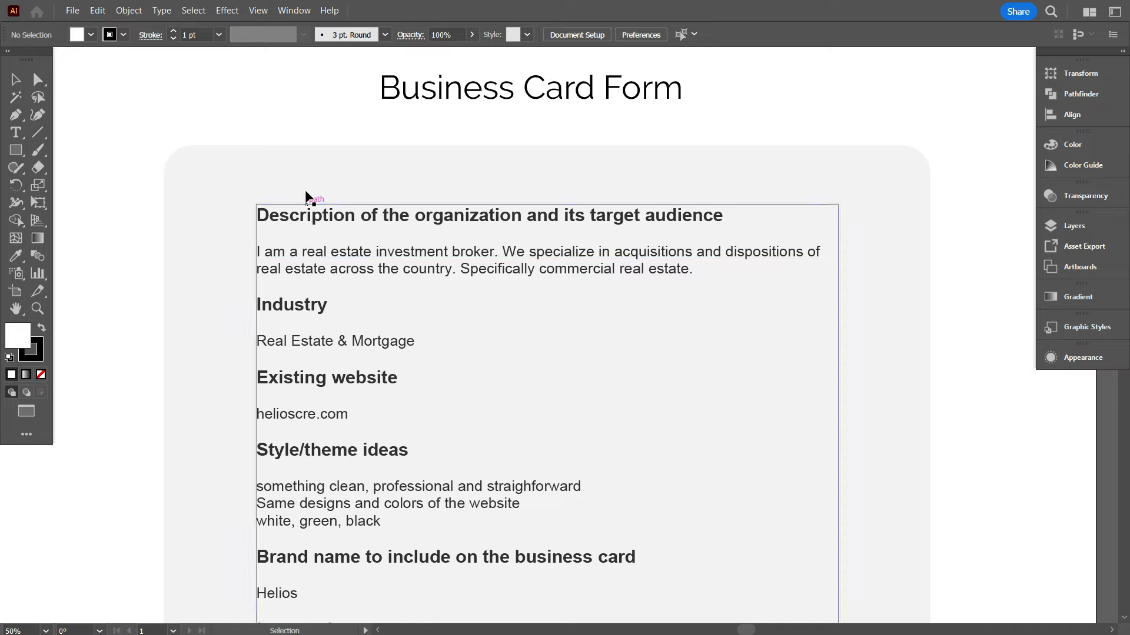
Pick the Paintbrush tool and set red as the fill colour for drawing
click(773, 333)
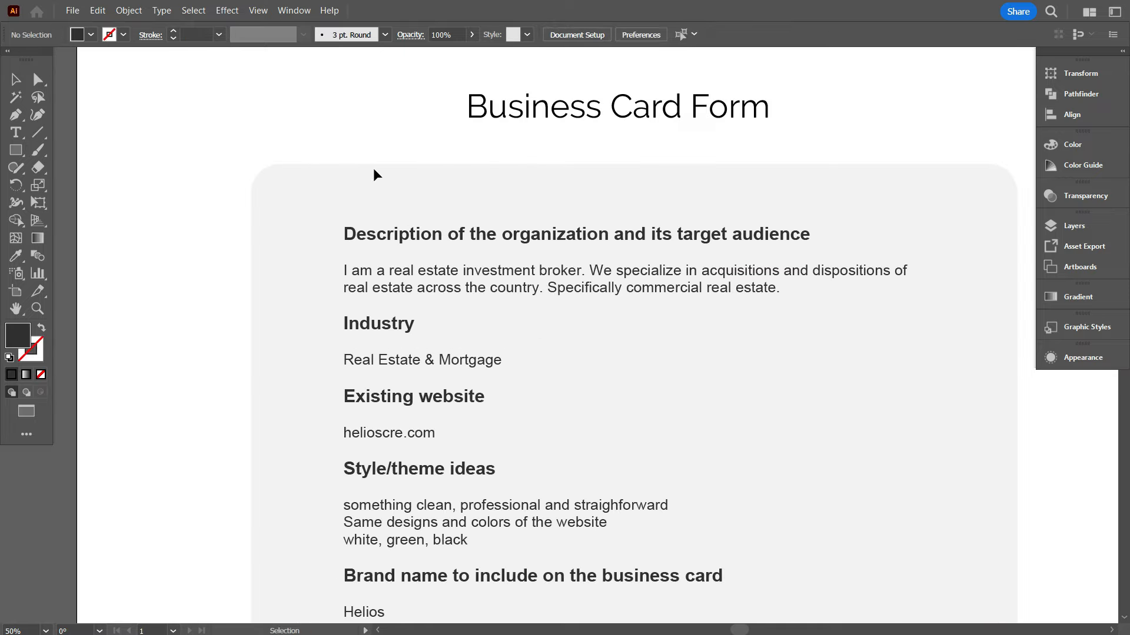
click(38, 150)
click(91, 35)
click(52, 60)
click(134, 230)
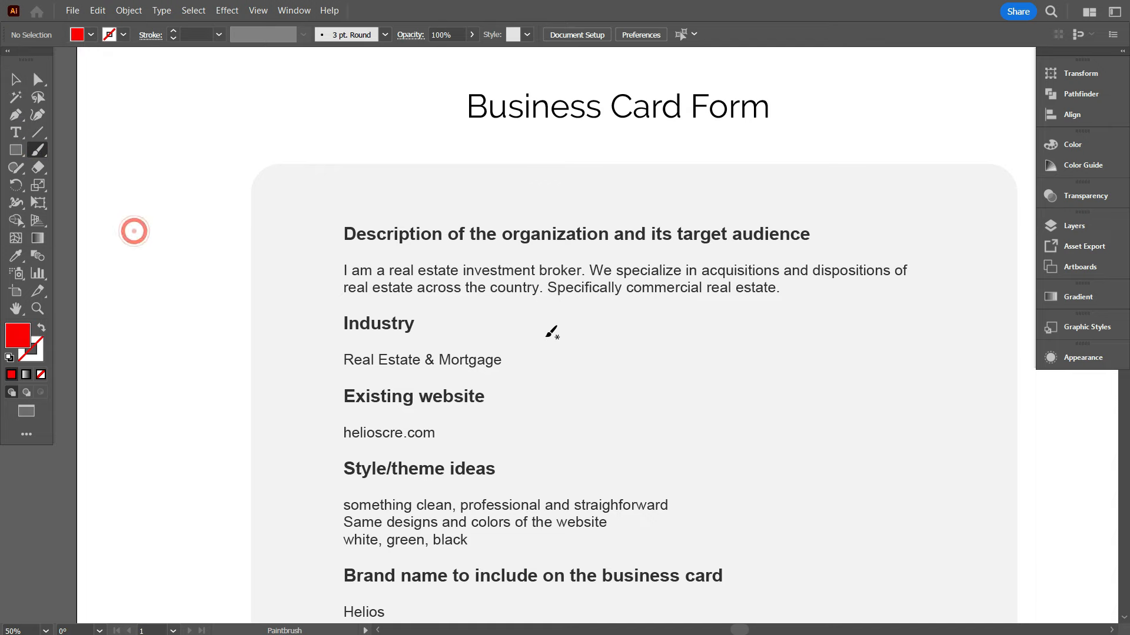
scroll(571, 340, up, 1)
scroll(293, 331, down, 1)
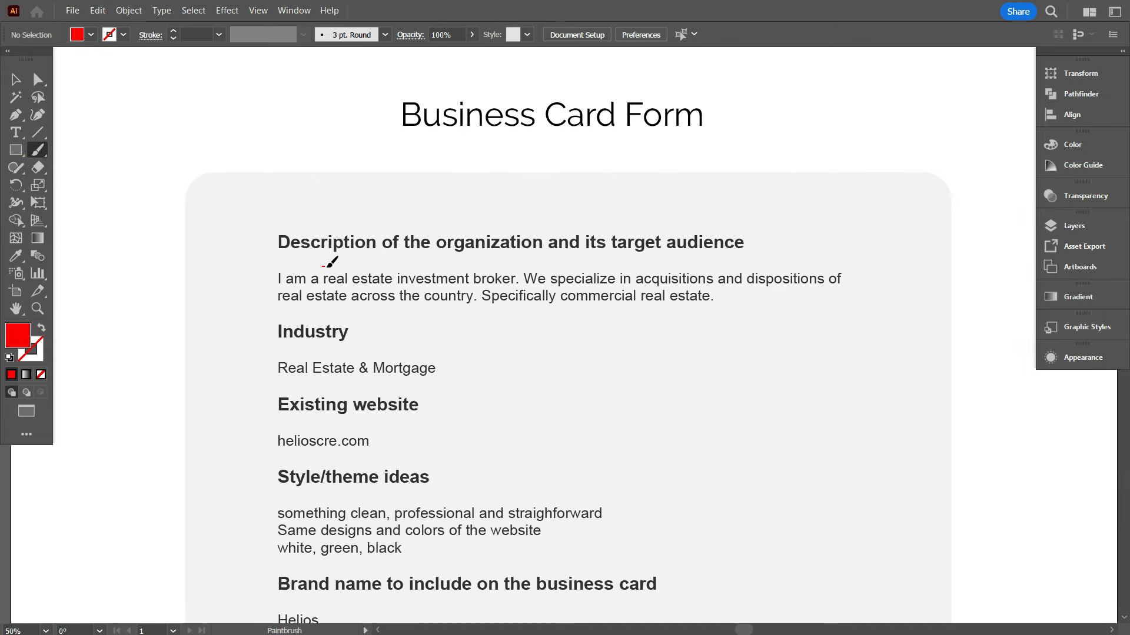
Circle the organization description paragraph and Real Estate & Mortgage in red
mouse_move(328, 266)
mouse_down()
mouse_move(877, 272)
mouse_move(269, 315)
mouse_move(306, 266)
mouse_move(357, 263)
mouse_up()
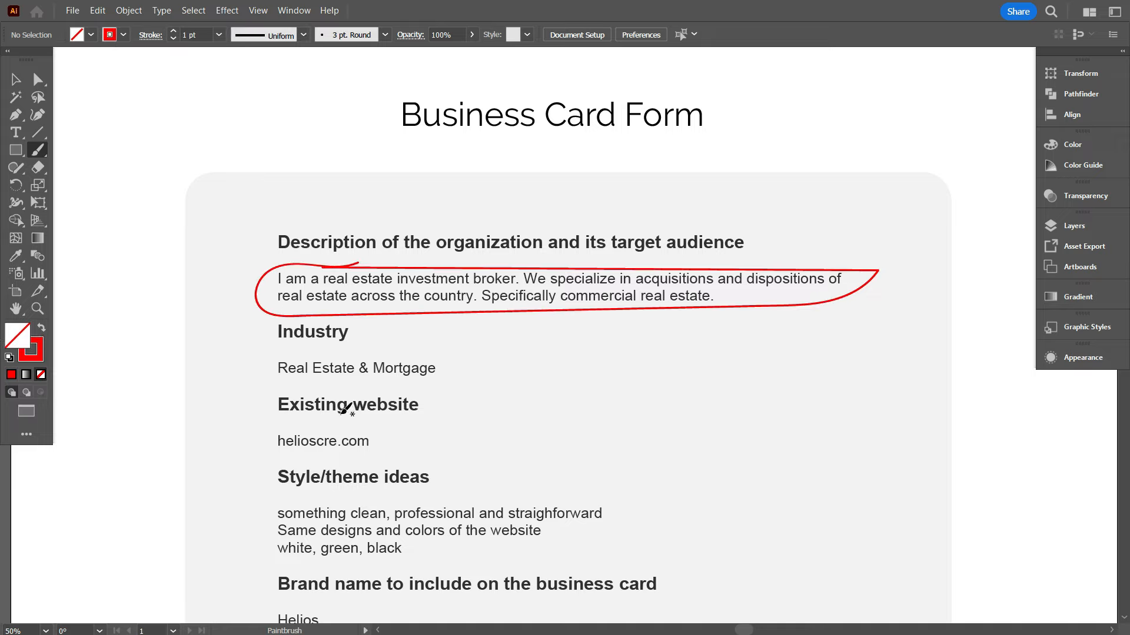
scroll(353, 400, down, 2)
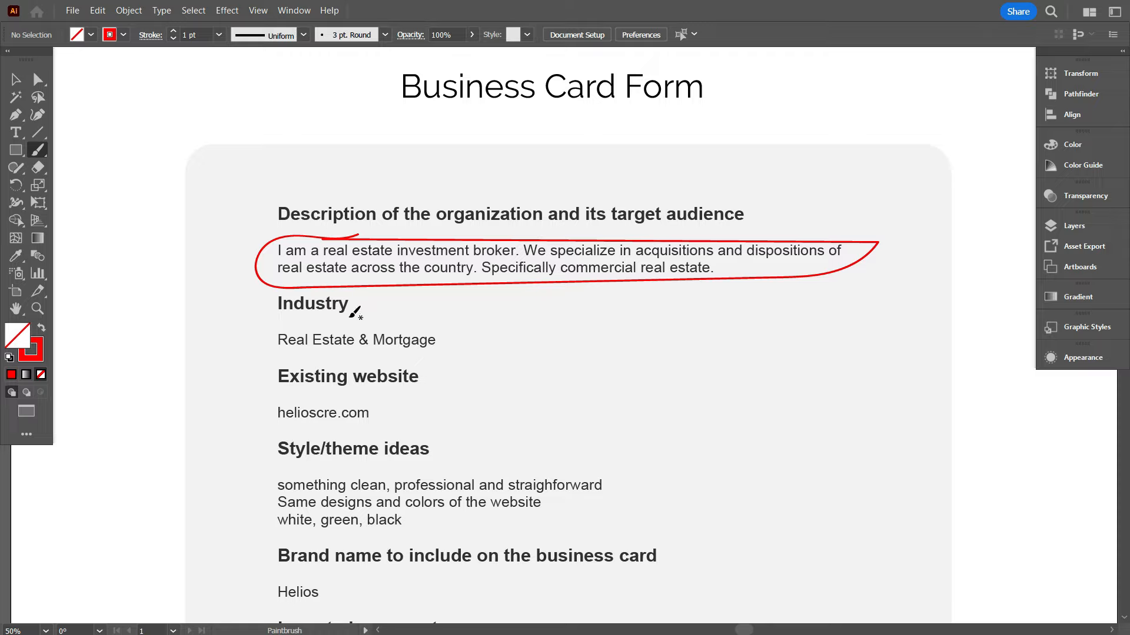
mouse_move(301, 325)
mouse_down()
mouse_move(273, 320)
mouse_move(282, 347)
mouse_move(439, 353)
mouse_move(401, 318)
mouse_move(283, 321)
mouse_up()
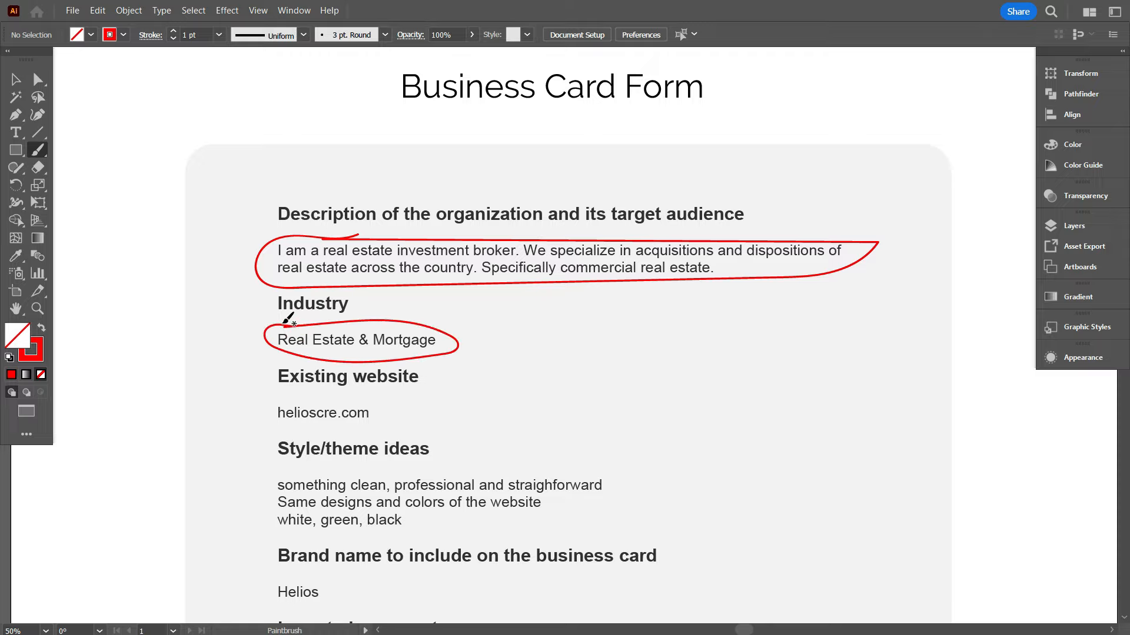
scroll(282, 321, down, 1)
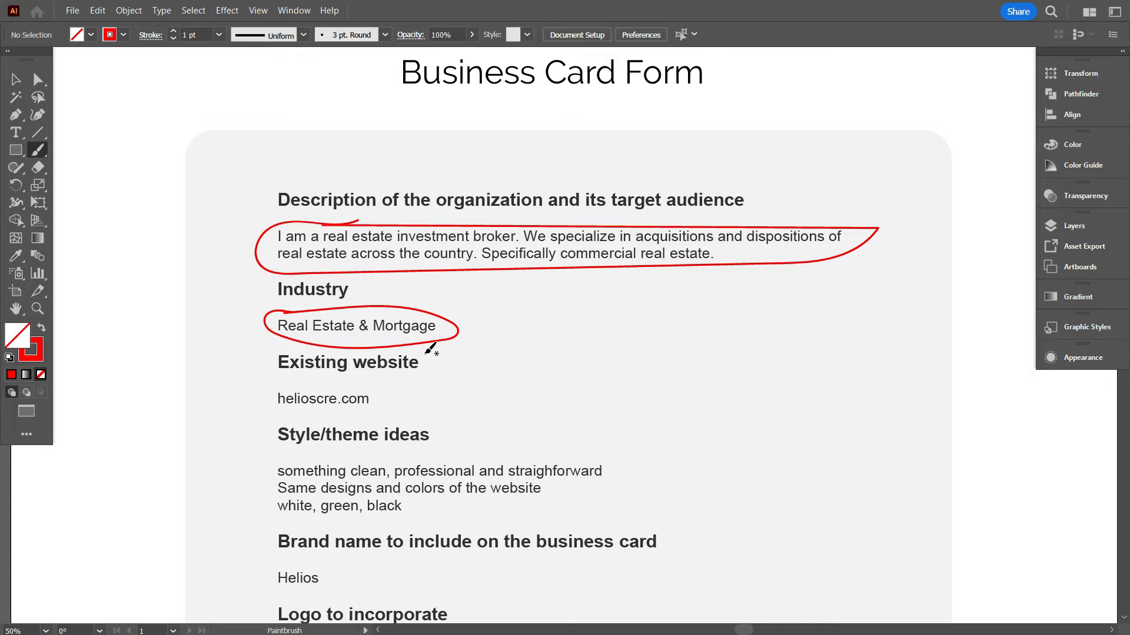
scroll(427, 338, down, 1)
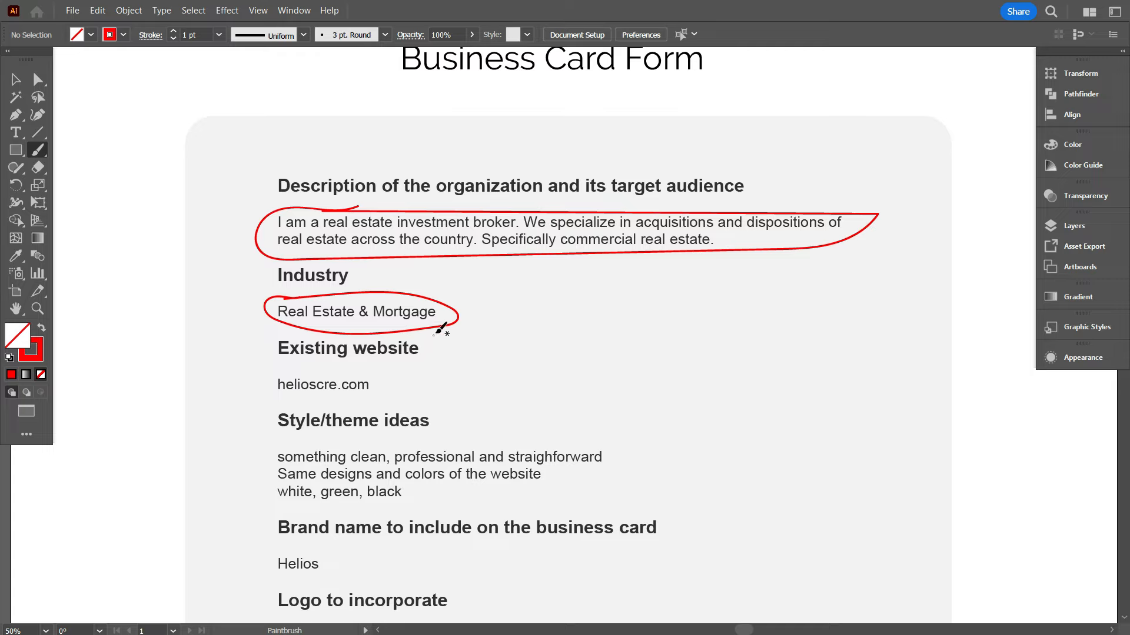
Circle helioscre.com in red and draw a tick beside it
mouse_move(303, 365)
mouse_down()
mouse_move(260, 380)
mouse_move(332, 406)
mouse_move(374, 392)
mouse_move(356, 367)
mouse_move(300, 360)
mouse_up()
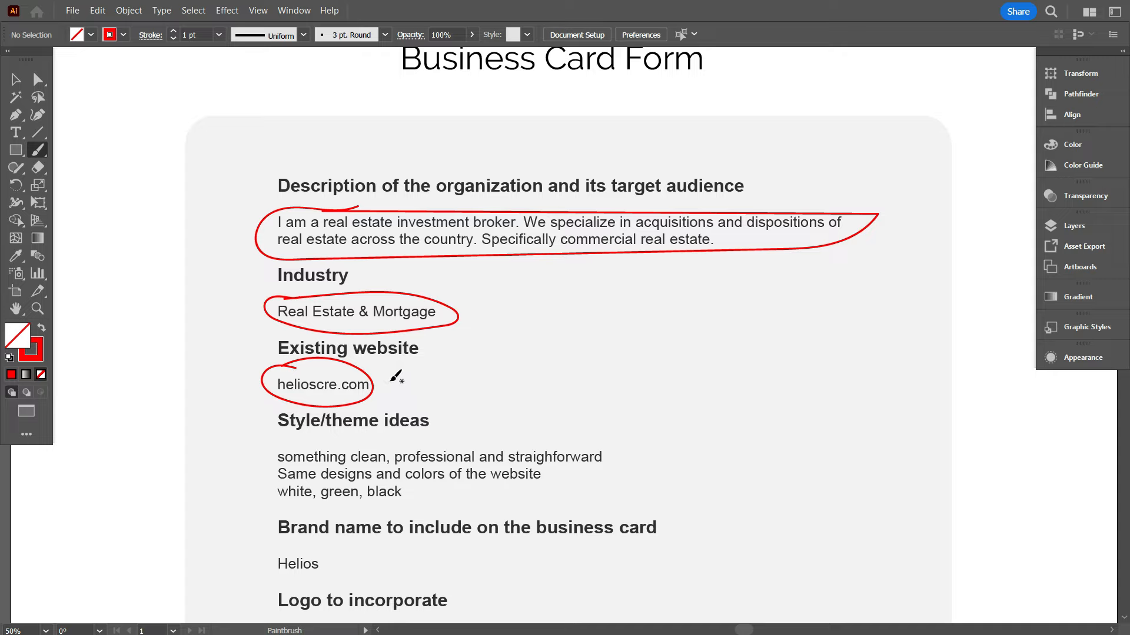
drag(399, 379, 503, 337)
scroll(377, 386, down, 1)
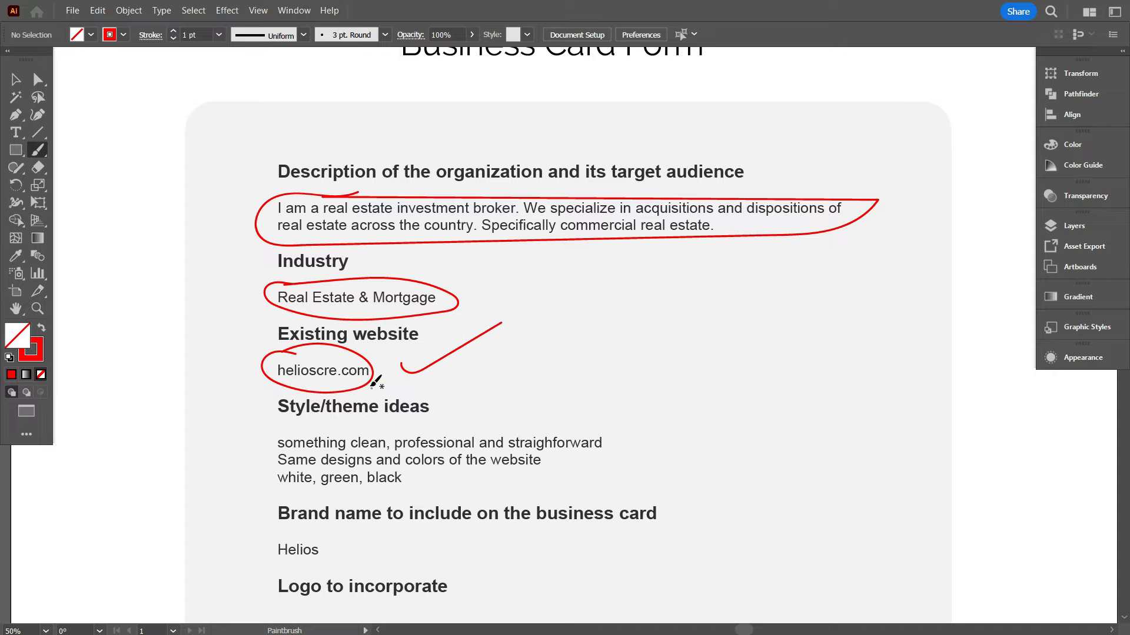
scroll(364, 370, down, 3)
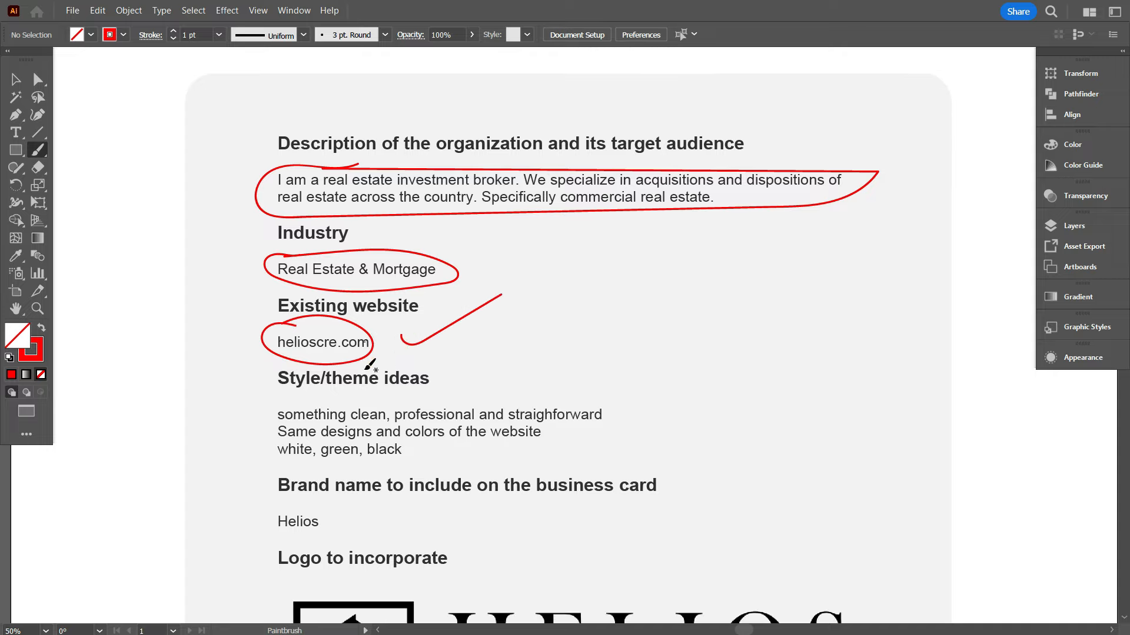
scroll(382, 352, down, 2)
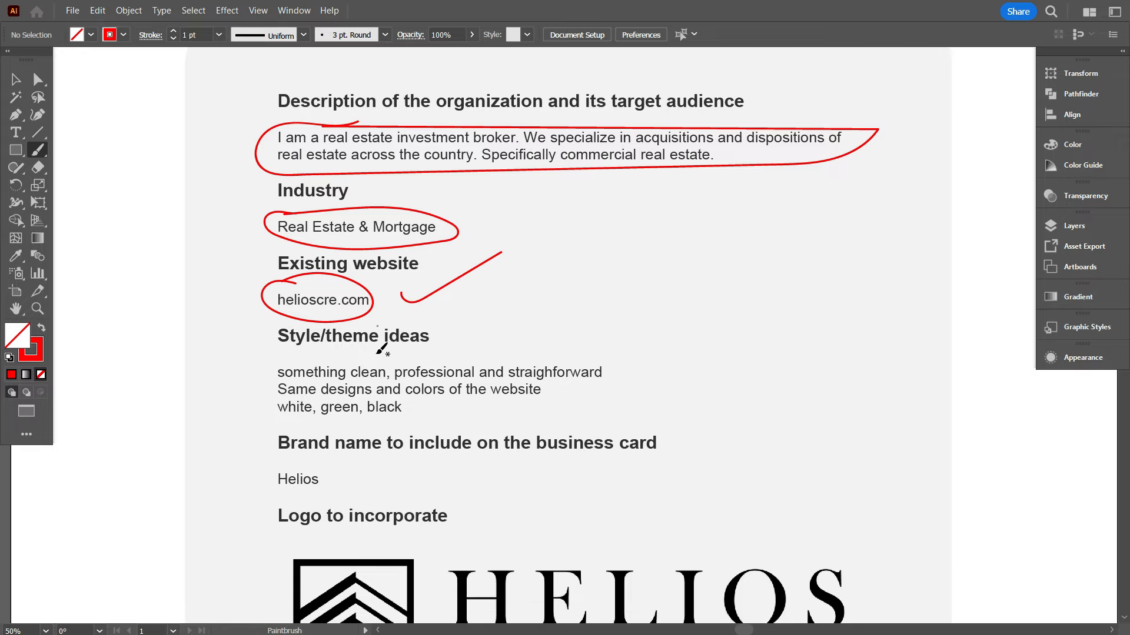
scroll(283, 347, down, 2)
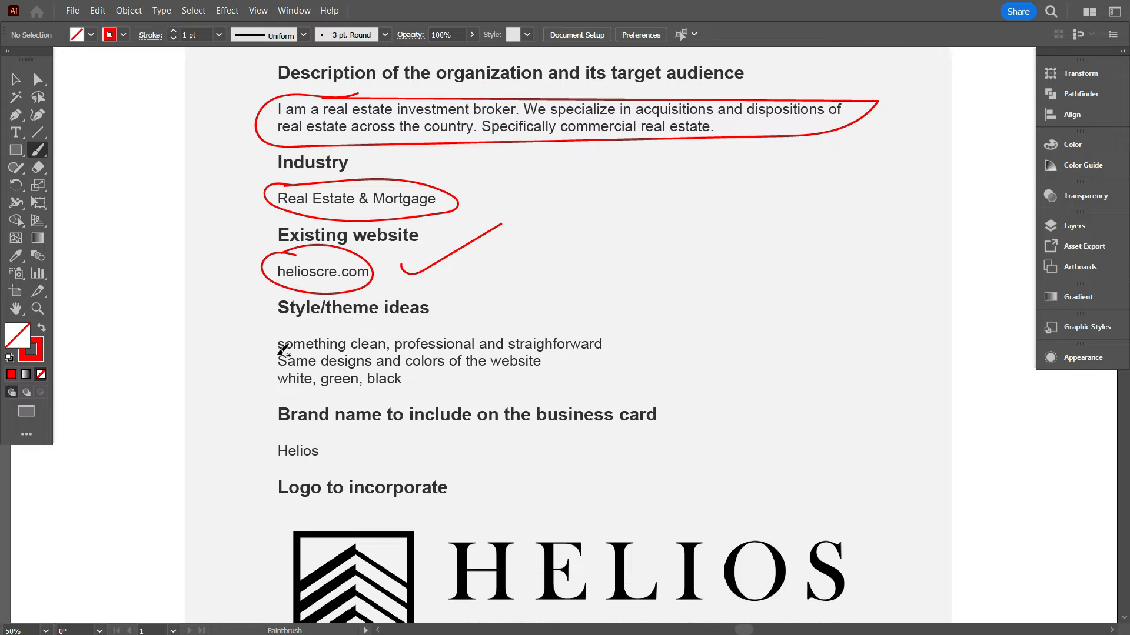
Underline the clean, professional style keywords and loop around the website design and colours lines
drag(274, 357, 604, 350)
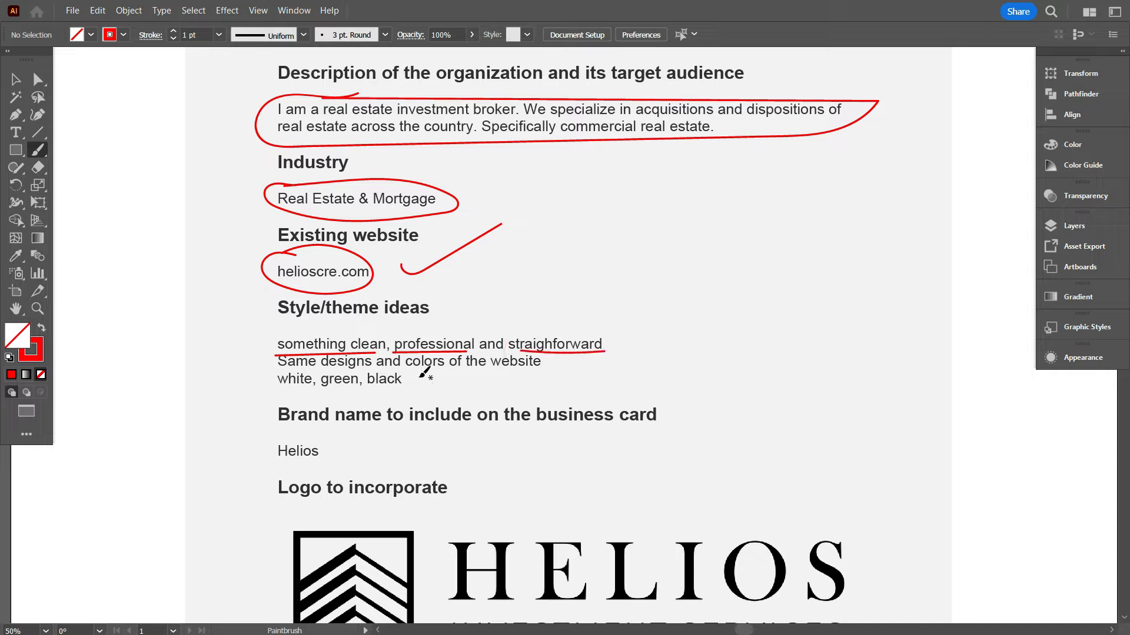
mouse_move(282, 370)
mouse_down()
mouse_move(538, 365)
mouse_move(465, 385)
mouse_move(306, 384)
mouse_move(284, 361)
mouse_up()
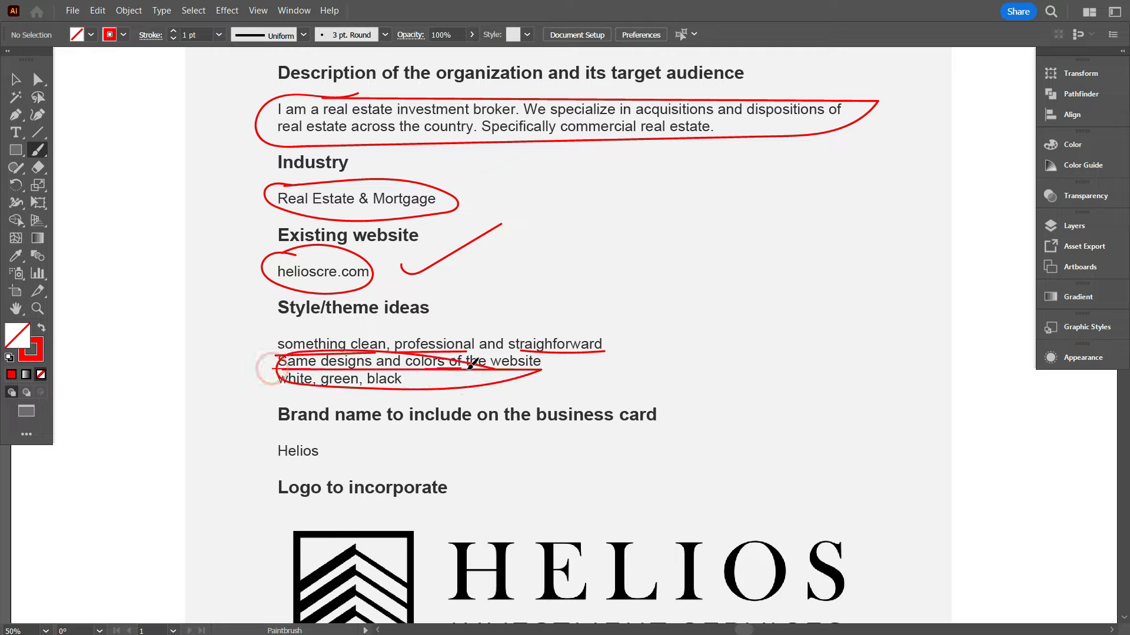
mouse_move(527, 352)
mouse_down()
mouse_move(286, 351)
mouse_move(264, 367)
mouse_move(292, 390)
mouse_move(504, 383)
mouse_move(467, 350)
mouse_move(273, 356)
mouse_up()
scroll(360, 357, down, 1)
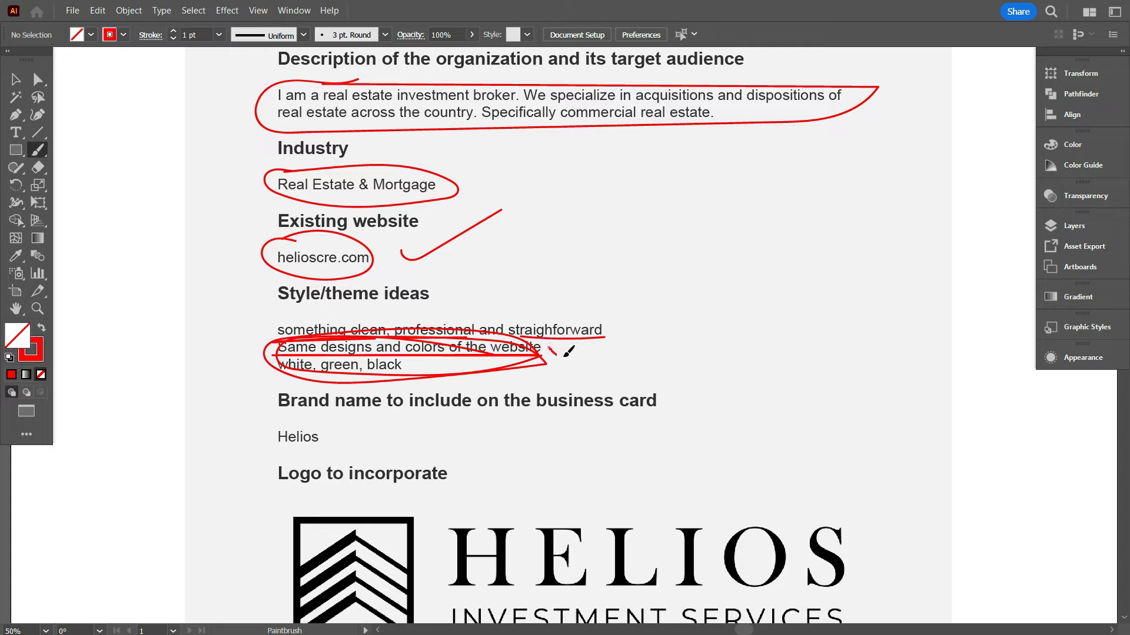
Tick the website-colours note and circle the brand name Helios
drag(550, 347, 677, 295)
scroll(633, 308, down, 3)
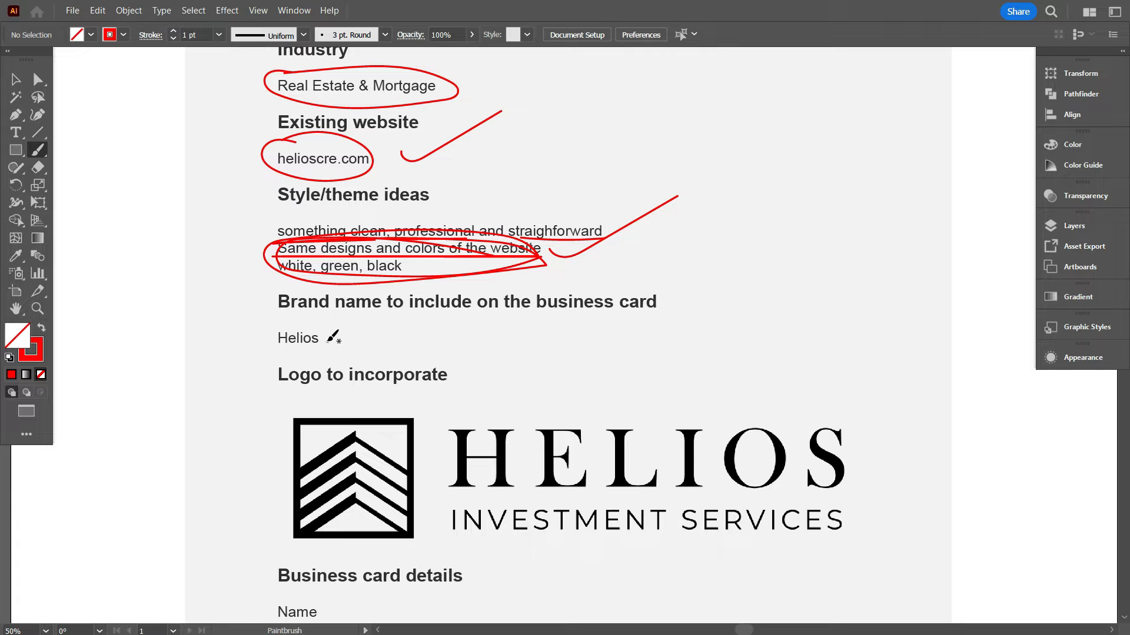
mouse_move(326, 327)
mouse_down()
mouse_move(283, 324)
mouse_move(253, 338)
mouse_move(273, 355)
mouse_move(342, 350)
mouse_move(333, 334)
mouse_move(285, 317)
mouse_up()
scroll(285, 315, down, 5)
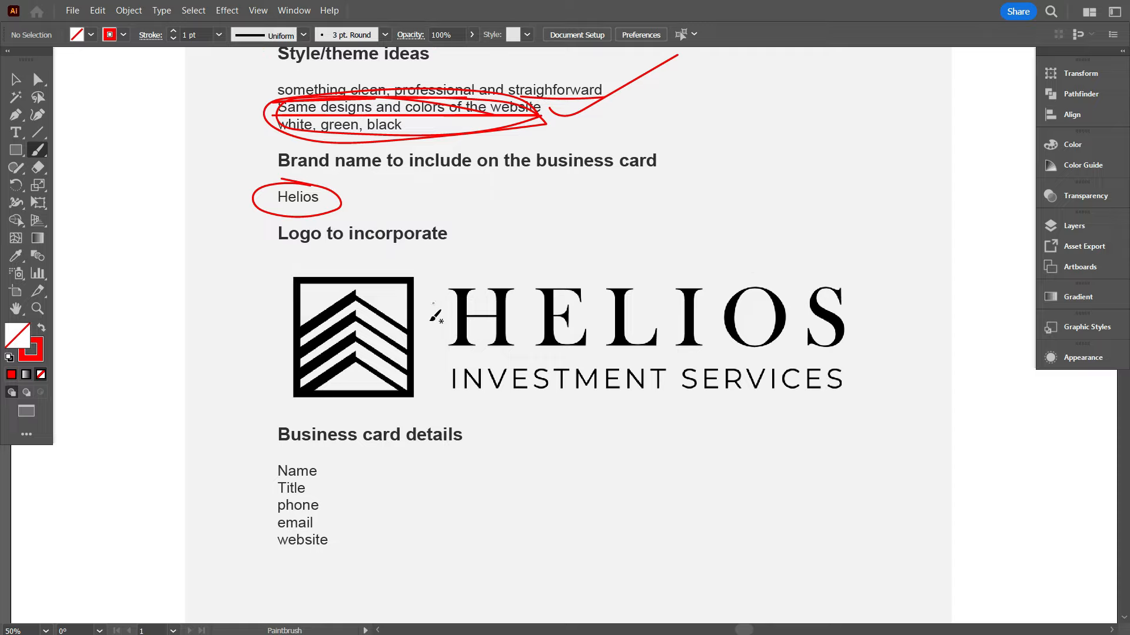
Tick the HELIOS logo on the form as approved
drag(574, 297, 831, 230)
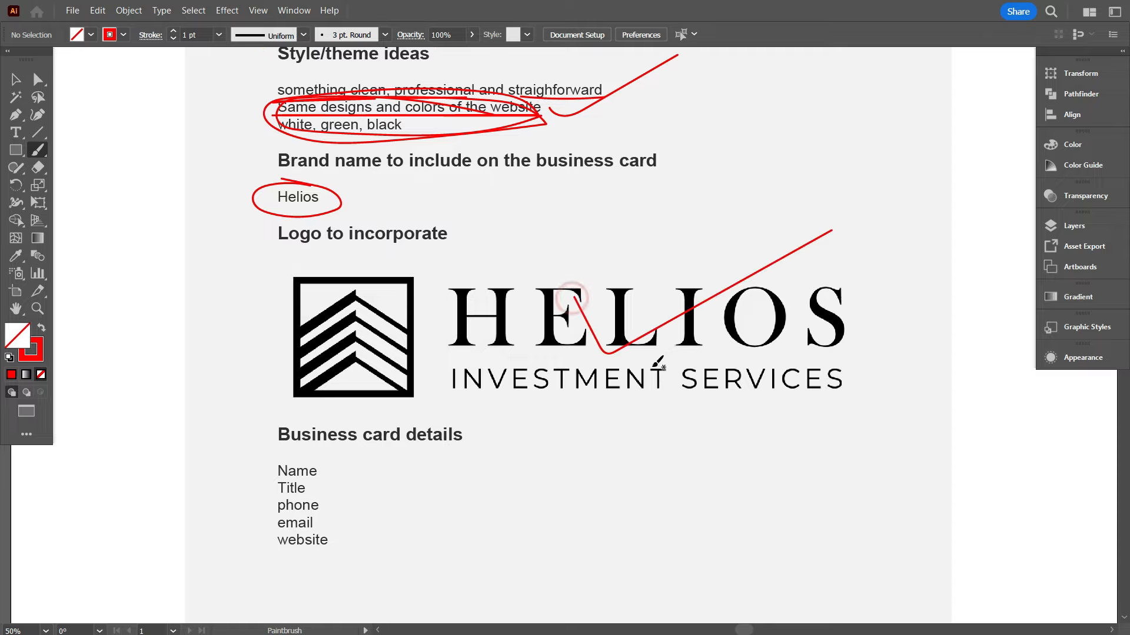
scroll(572, 345, down, 5)
scroll(315, 379, up, 1)
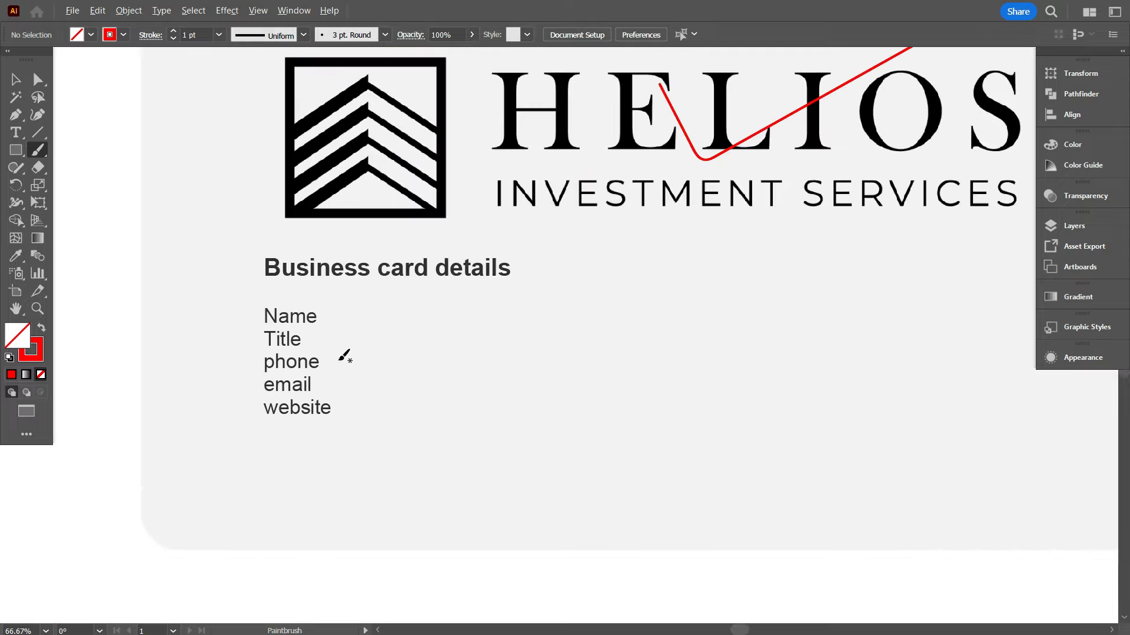
scroll(345, 355, up, 1)
scroll(330, 362, up, 1)
scroll(335, 355, down, 1)
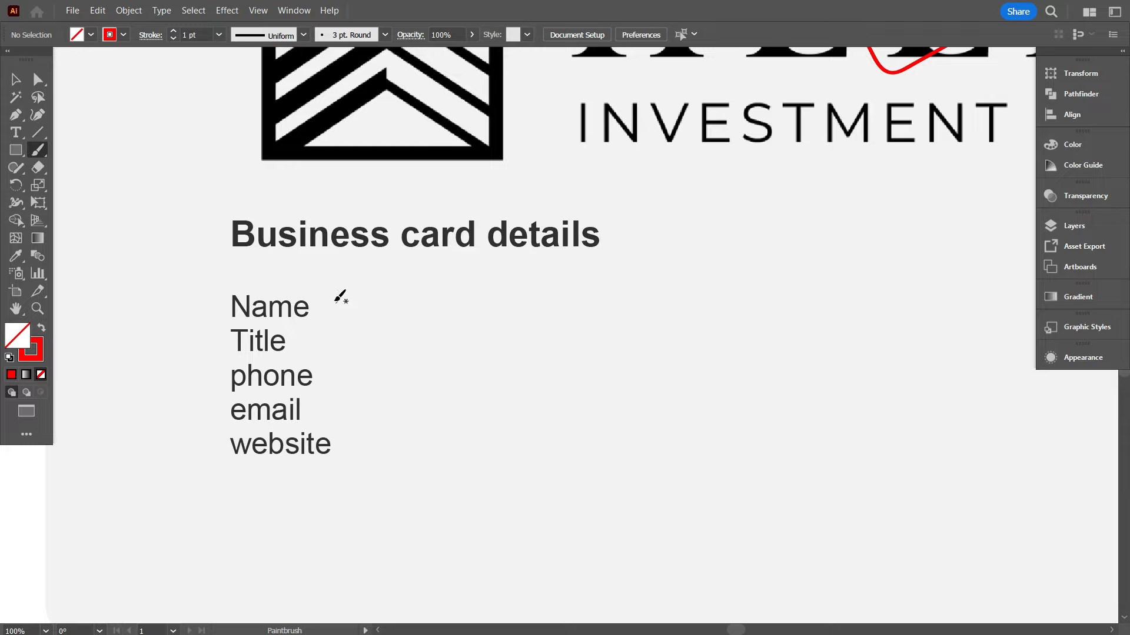
Tick the Name, Title, phone, email and website card details
drag(319, 306, 426, 270)
drag(316, 337, 419, 296)
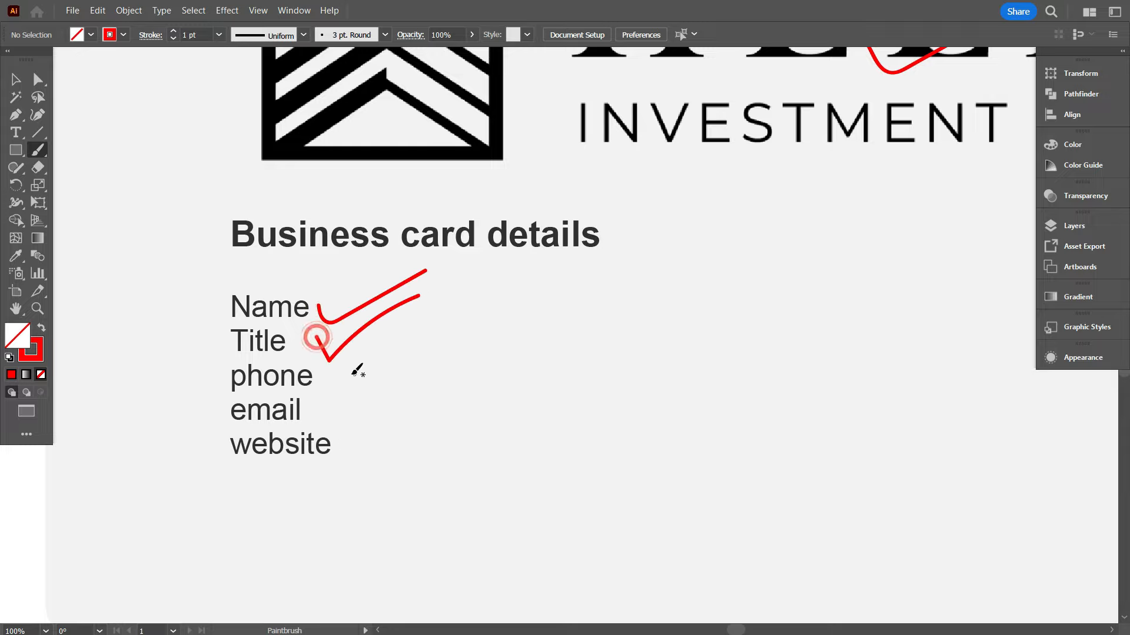
mouse_move(331, 374)
mouse_down()
mouse_move(345, 386)
mouse_move(459, 320)
mouse_up()
drag(340, 405, 416, 376)
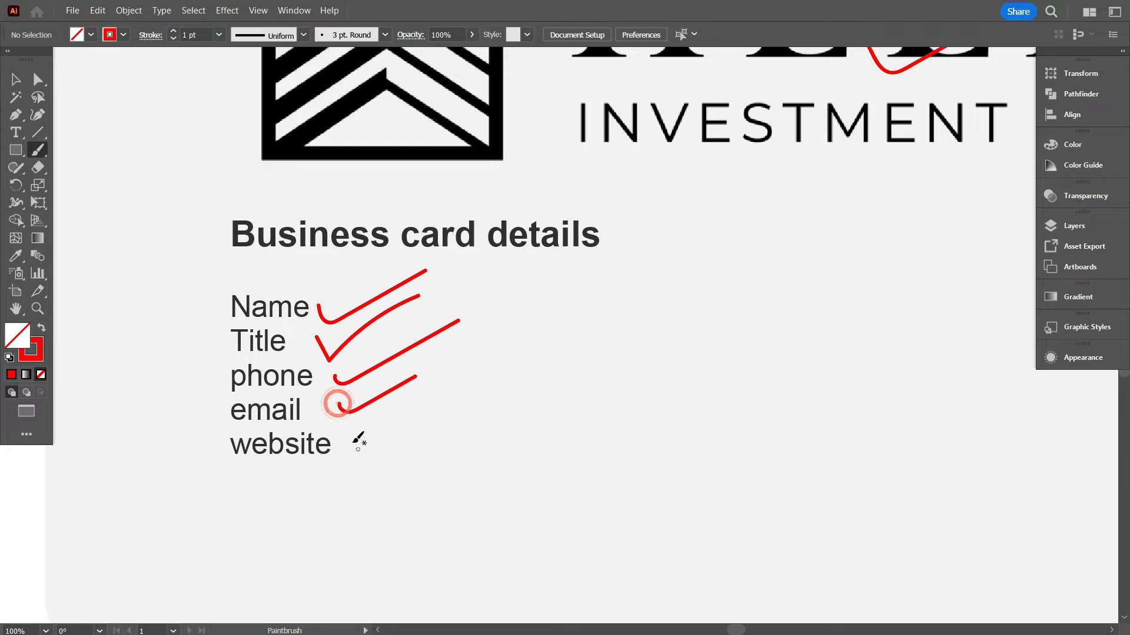
drag(353, 439, 442, 402)
Zoom out and pan to the page showing the finished logo and brand colours
scroll(450, 398, down, 2)
scroll(295, 404, up, 2)
scroll(298, 469, down, 1)
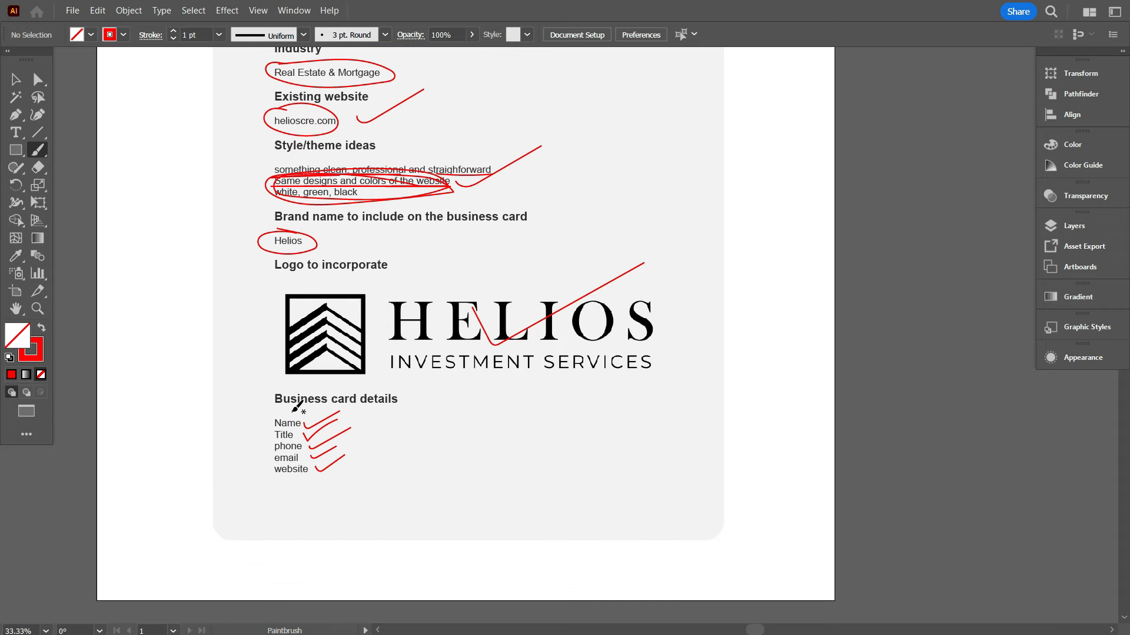
scroll(322, 388, up, 2)
scroll(322, 388, up, 1)
scroll(371, 355, up, 2)
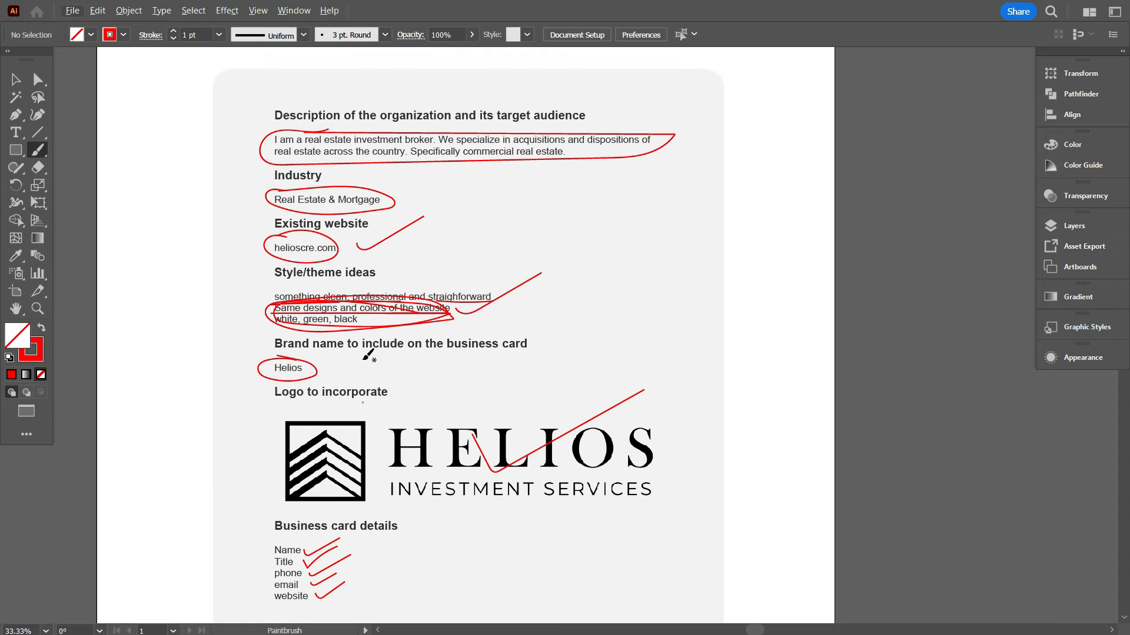
scroll(371, 353, down, 1)
drag(542, 315, 640, 323)
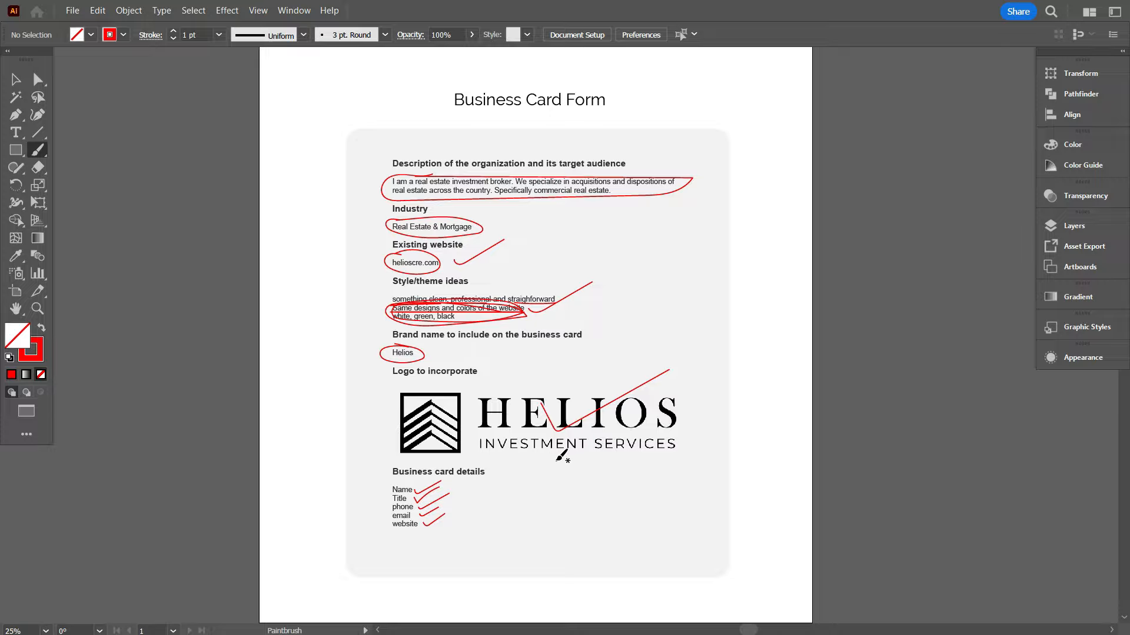
scroll(561, 455, down, 1)
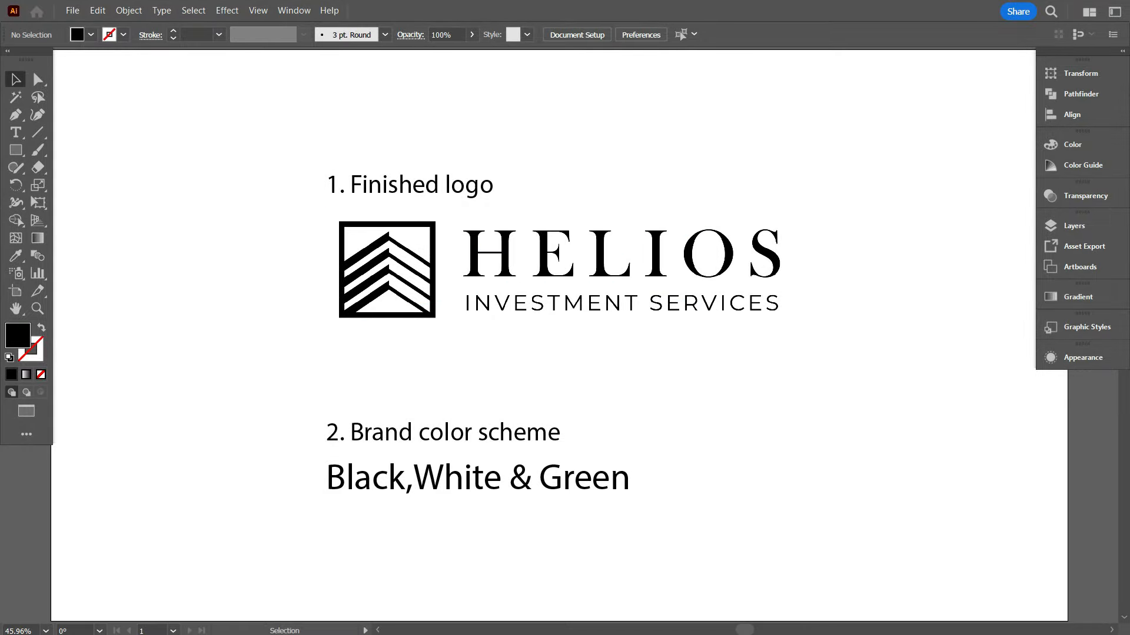
Tick the HELIOS logo and loop Black, White and Green, then circle that whole line
key(b)
mouse_move(819, 236)
mouse_down()
mouse_move(844, 293)
mouse_move(923, 155)
mouse_up()
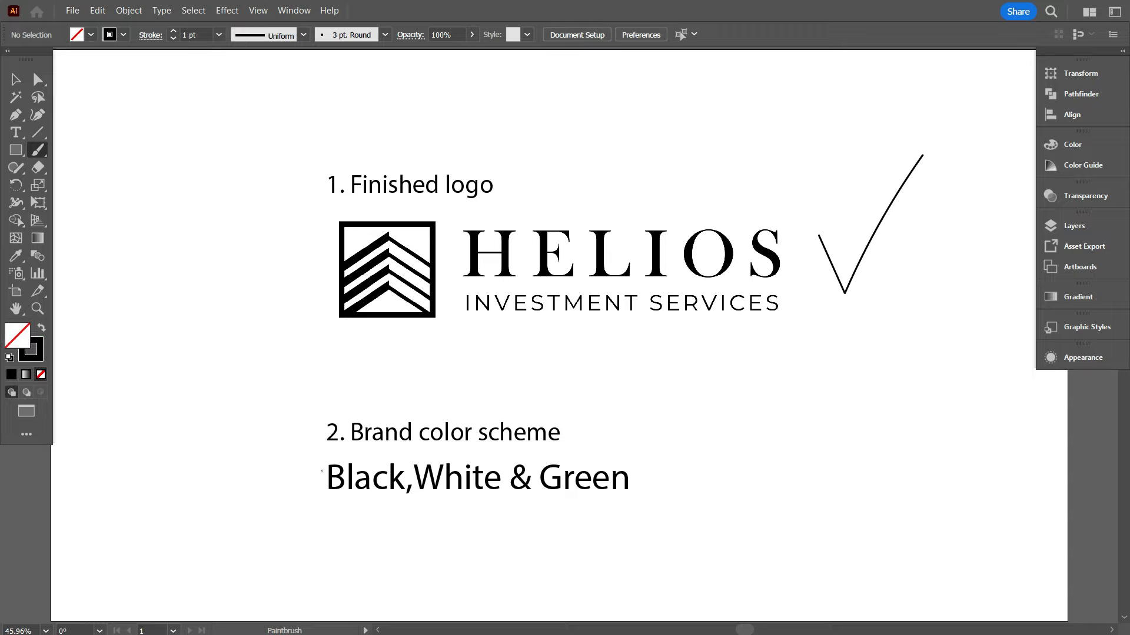
mouse_move(299, 471)
mouse_down()
mouse_move(319, 528)
mouse_move(394, 505)
mouse_move(314, 488)
mouse_up()
mouse_move(410, 459)
mouse_down()
mouse_move(452, 524)
mouse_move(502, 509)
mouse_move(450, 471)
mouse_up()
mouse_move(534, 455)
mouse_down()
mouse_move(629, 516)
mouse_move(563, 449)
mouse_up()
mouse_move(281, 469)
mouse_down()
mouse_move(339, 535)
mouse_move(600, 460)
mouse_move(329, 538)
mouse_move(338, 550)
mouse_up()
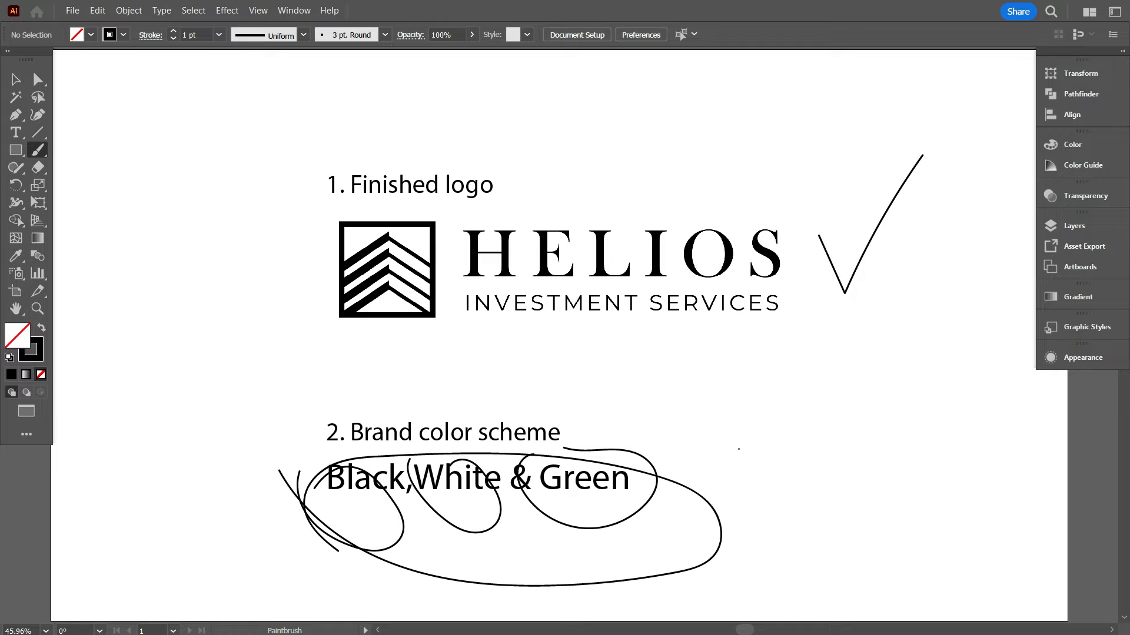
scroll(558, 336, down, 1)
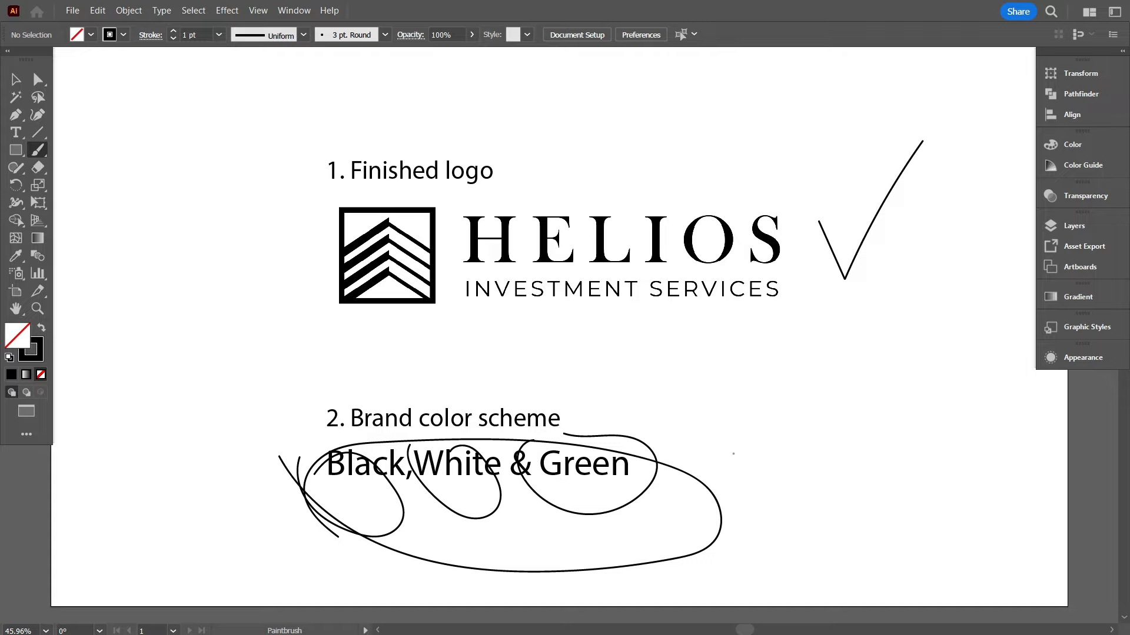
scroll(737, 457, up, 1)
scroll(695, 425, down, 1)
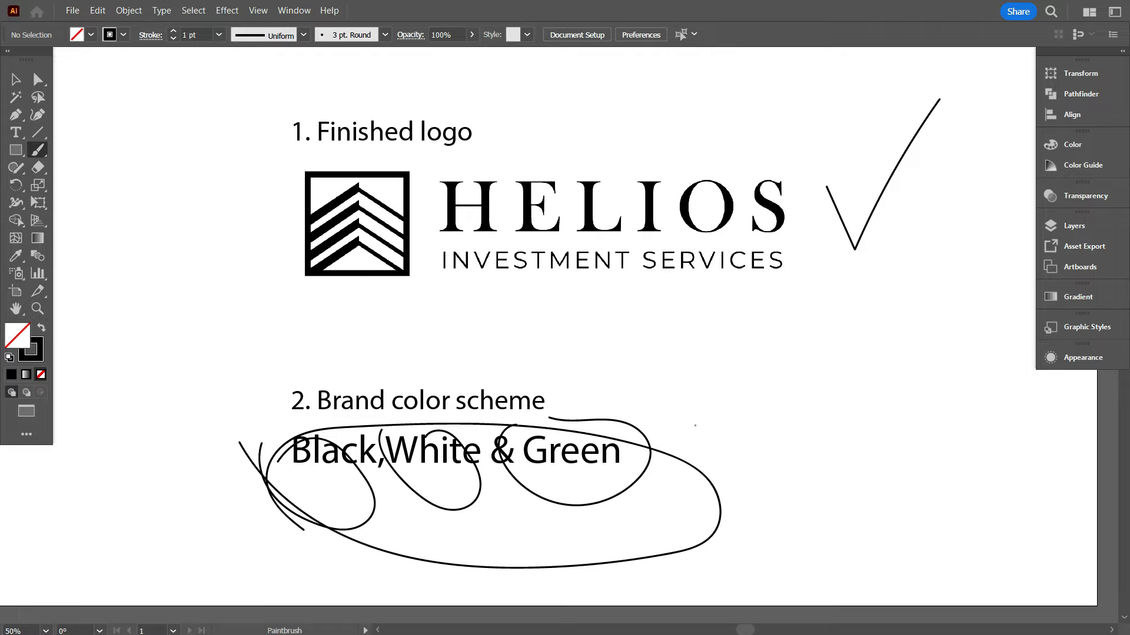
scroll(695, 424, up, 1)
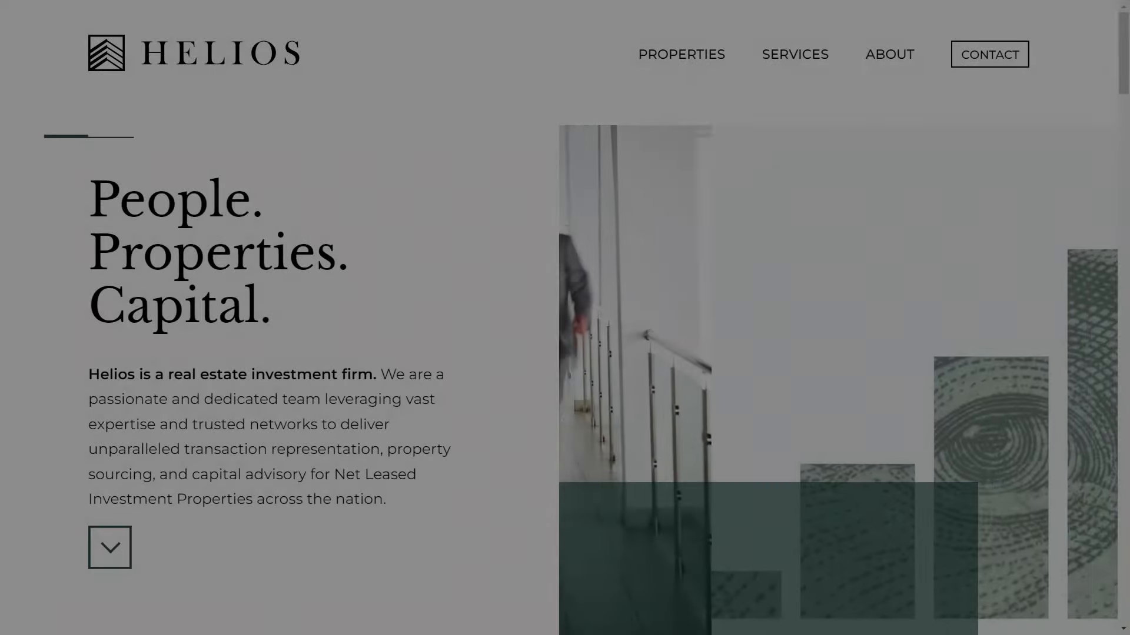
Scroll the Helios homepage past properties, services, about and team sections to the footer
scroll(565, 318, down, 2)
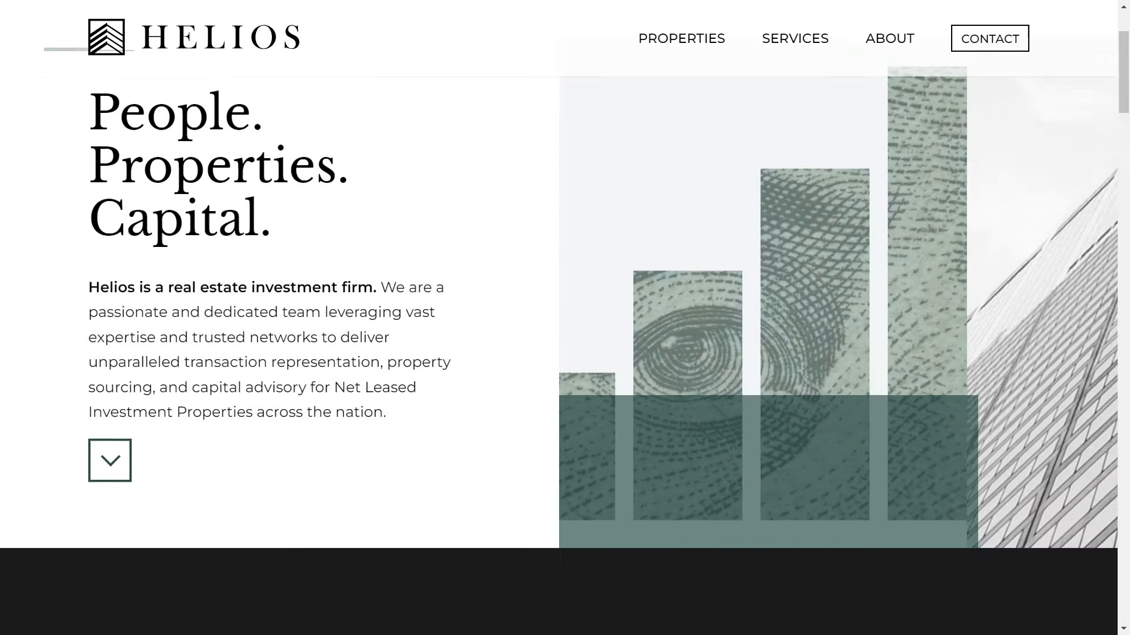
scroll(564, 317, down, 20)
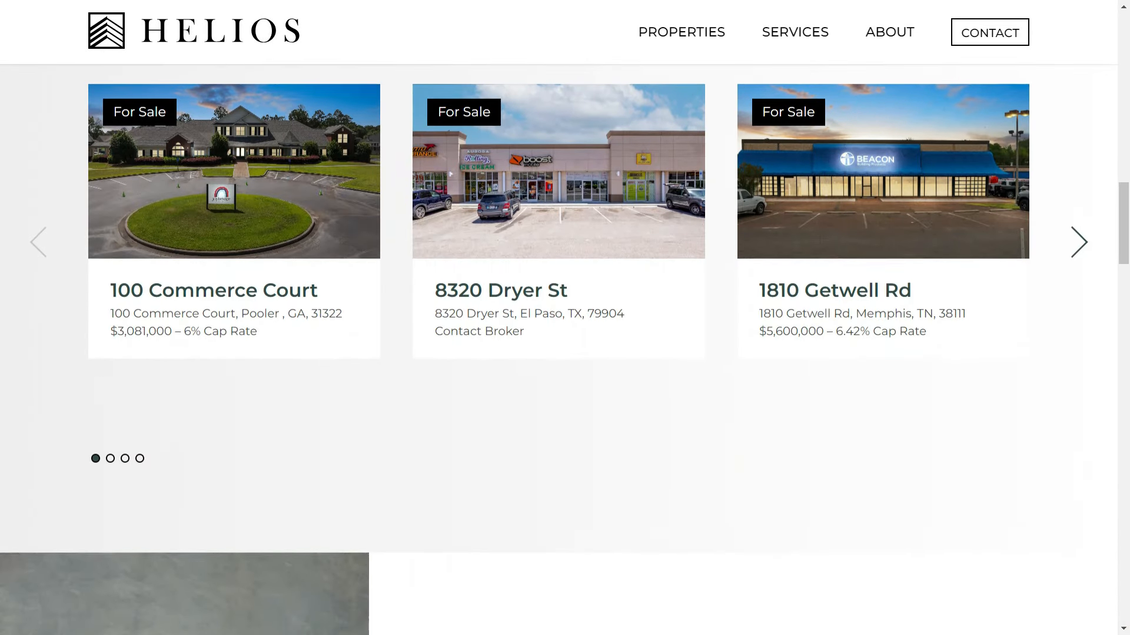
scroll(565, 318, down, 16)
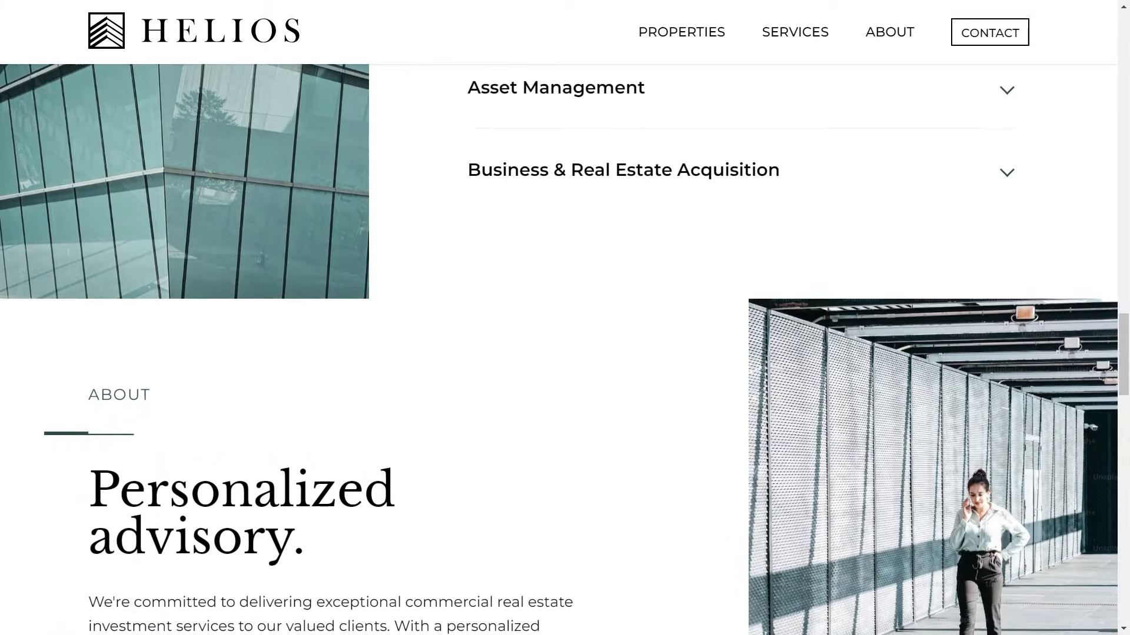
scroll(565, 318, down, 13)
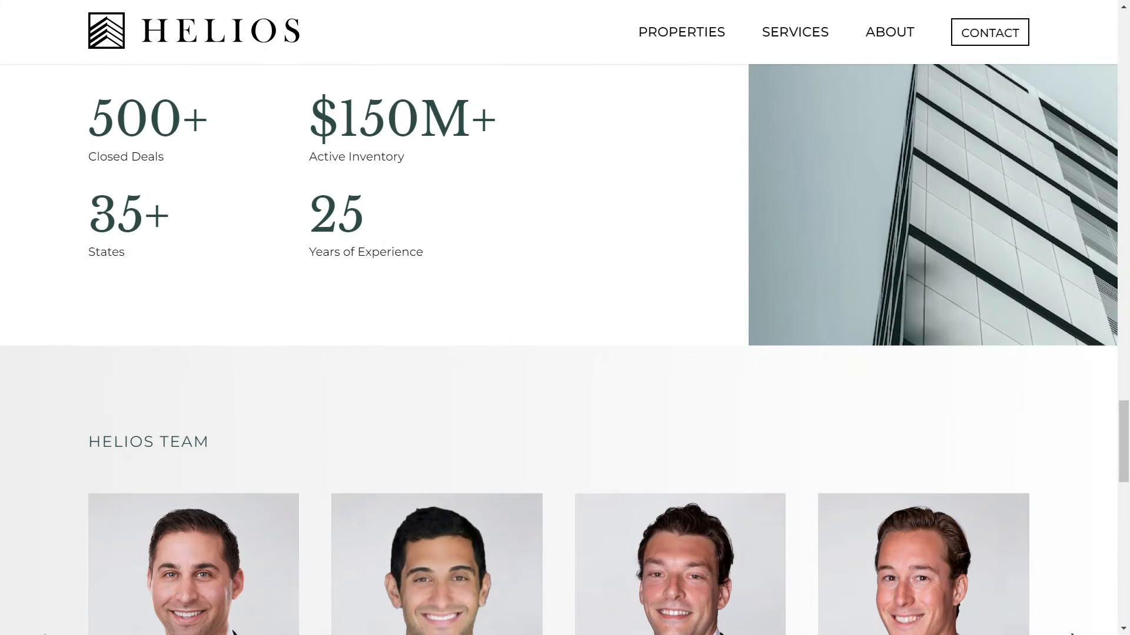
scroll(565, 318, down, 13)
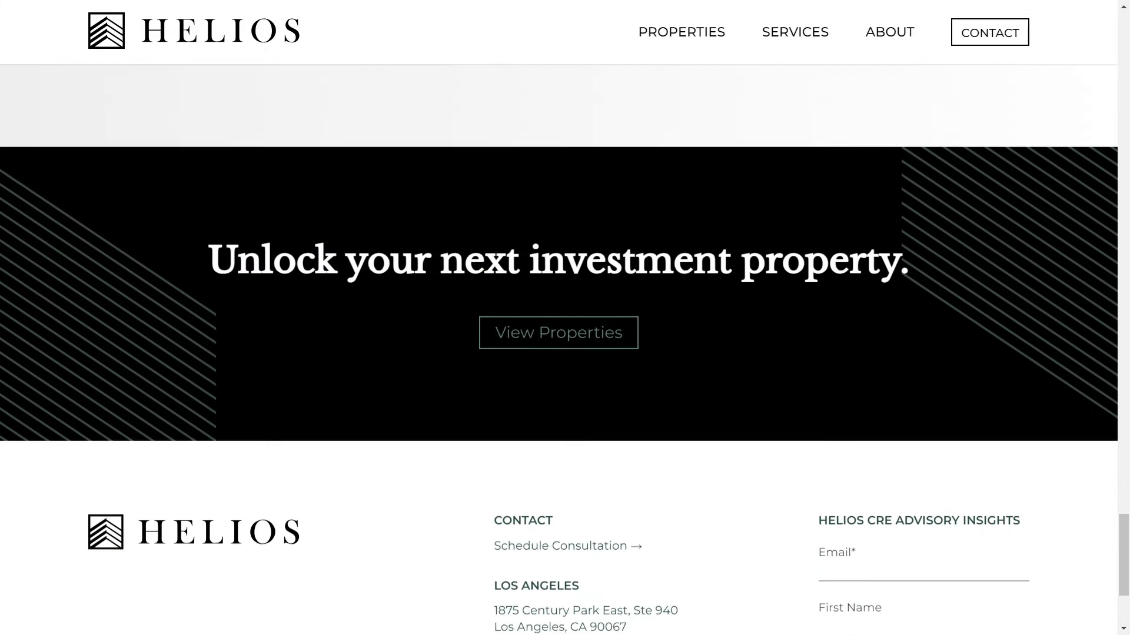
scroll(564, 318, down, 5)
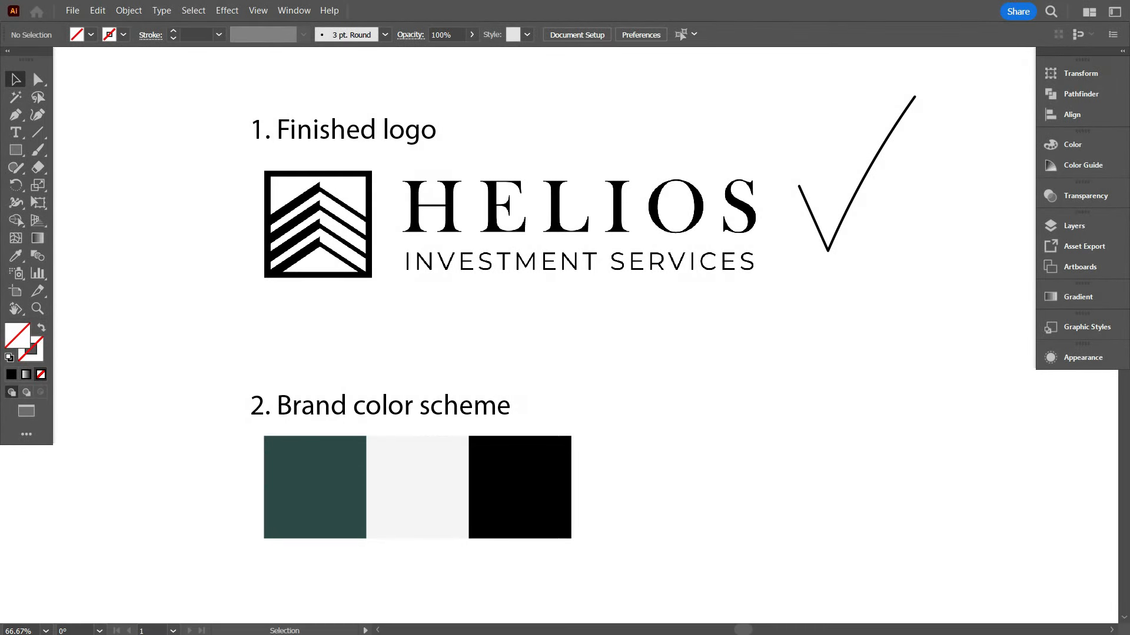
Paint a red checkmark beside the green, white and black colour swatches
key(b)
mouse_move(619, 435)
mouse_down()
mouse_move(661, 496)
mouse_move(818, 403)
mouse_up()
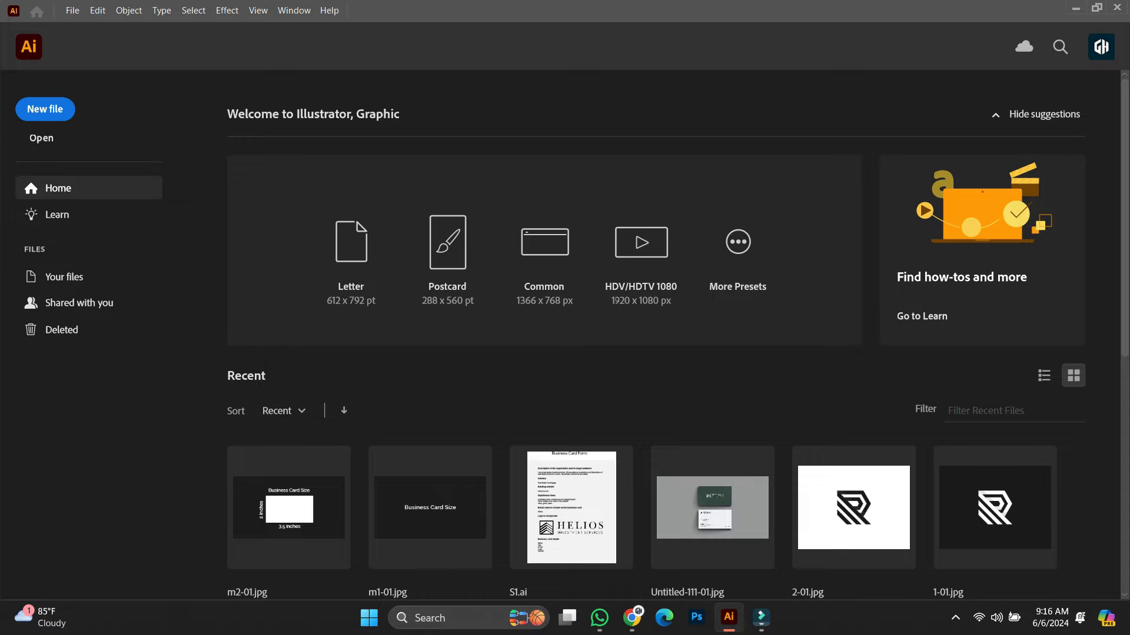
Start a new document named Business Card with units set to Inches
click(72, 10)
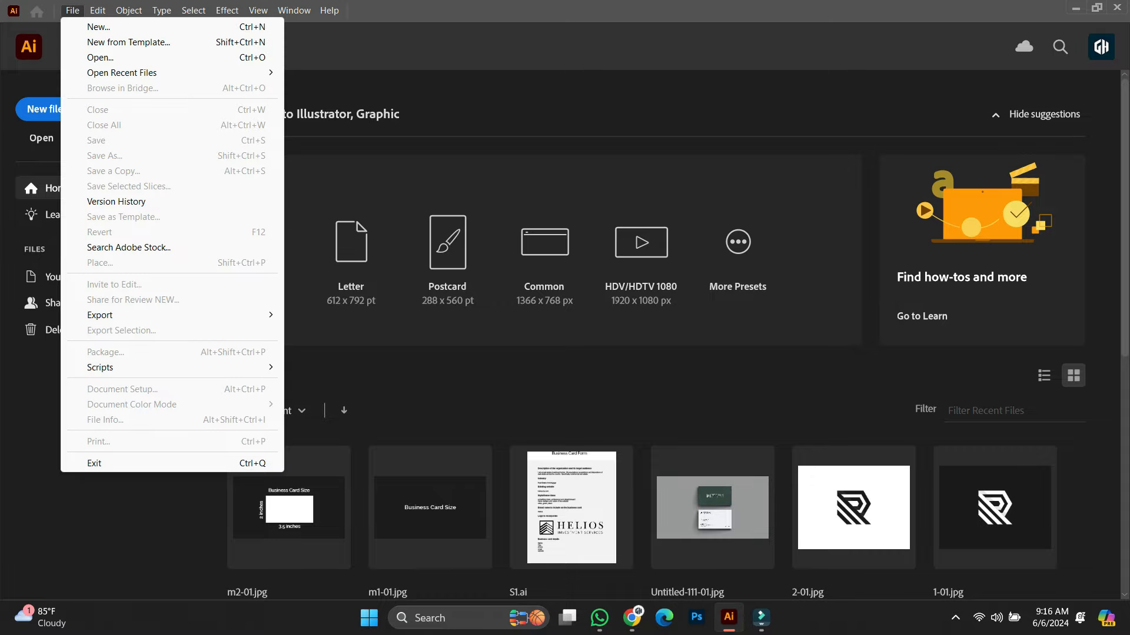
click(98, 27)
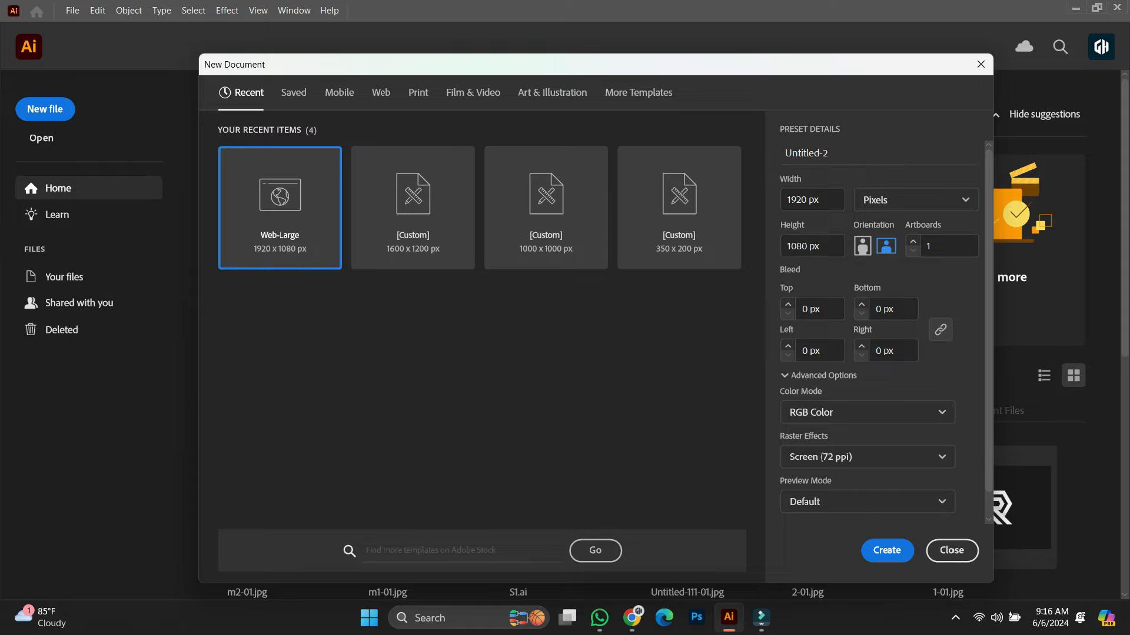
drag(828, 153, 784, 153)
text(Business Card)
click(915, 200)
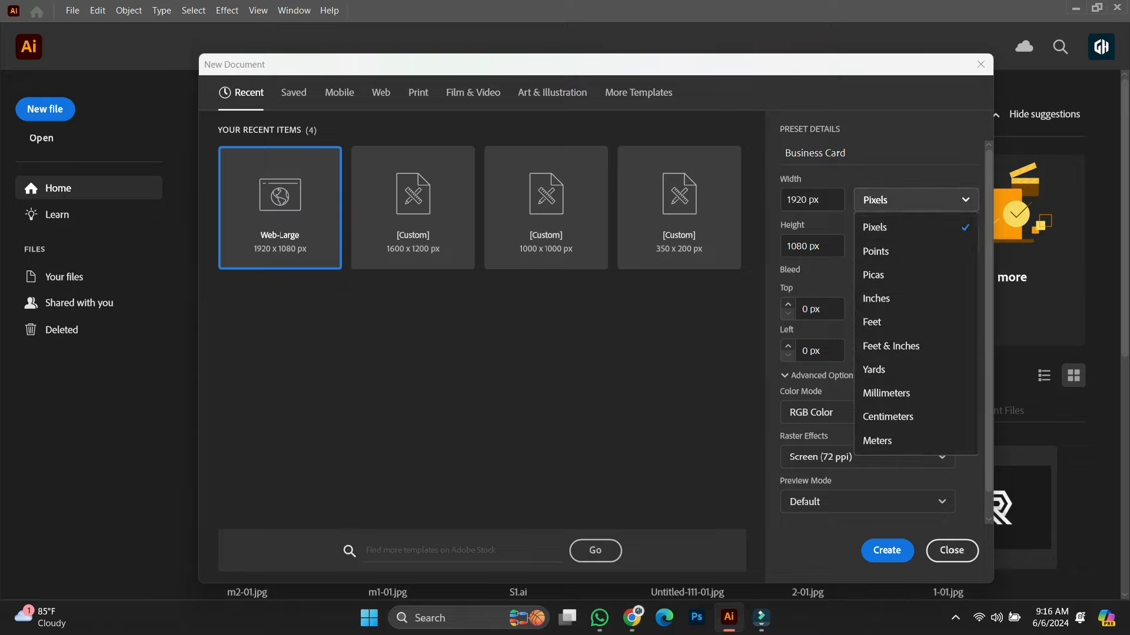
click(876, 299)
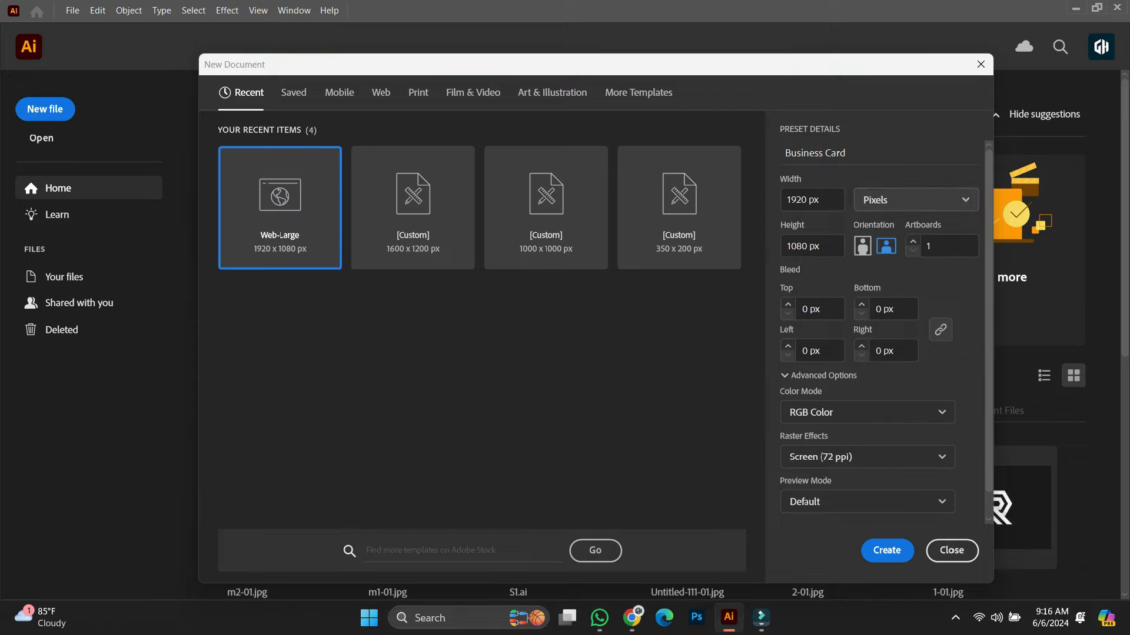
Set width 3.5 in, height 2 in, 2 artboards and CMYK Color mode
drag(831, 200, 797, 199)
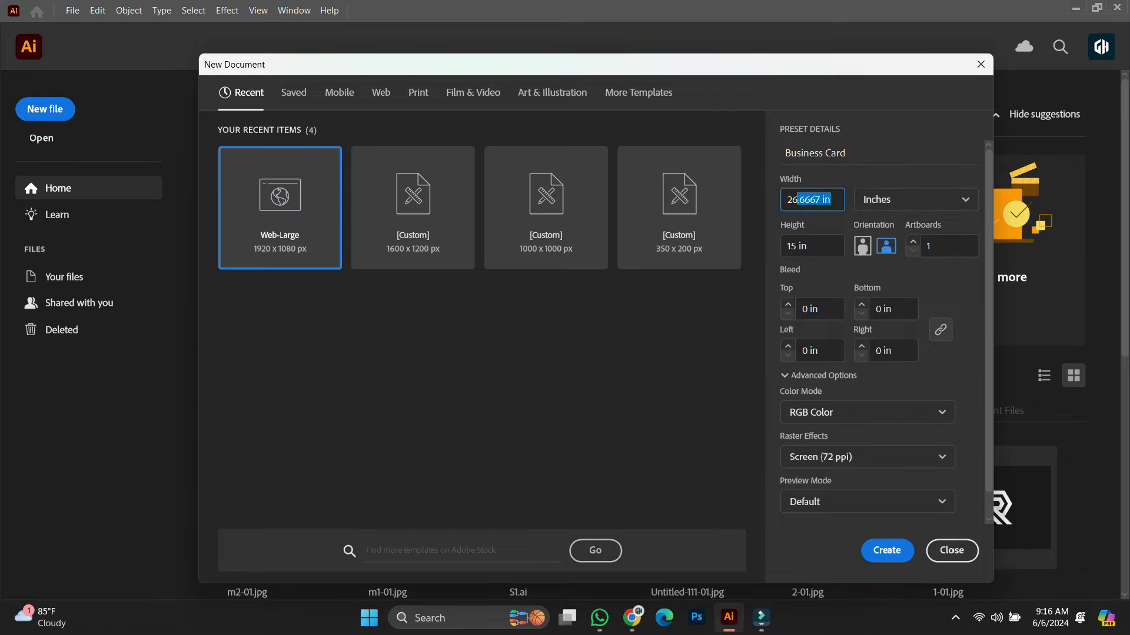
text(3.5)
key(Tab)
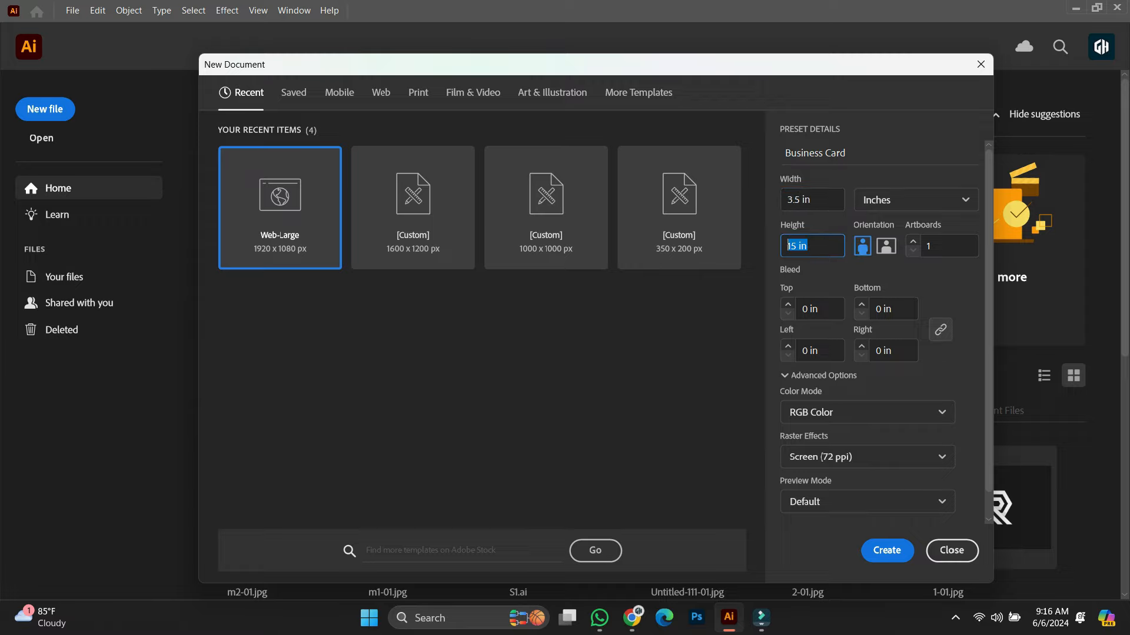
text(2)
key(Tab)
text(2)
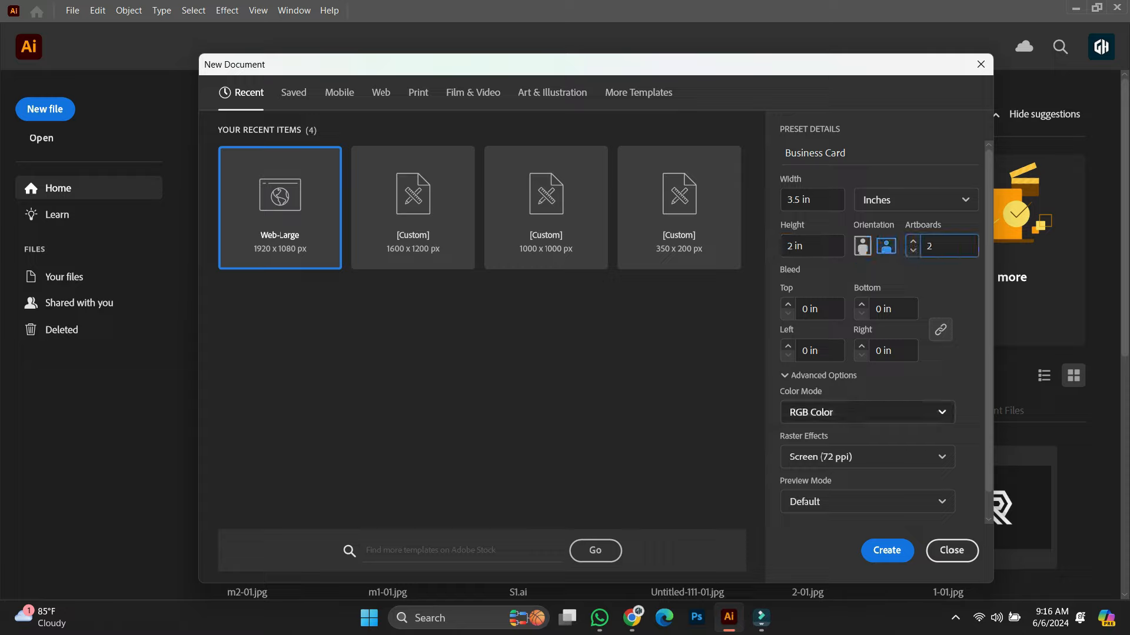
scroll(877, 324, down, 1)
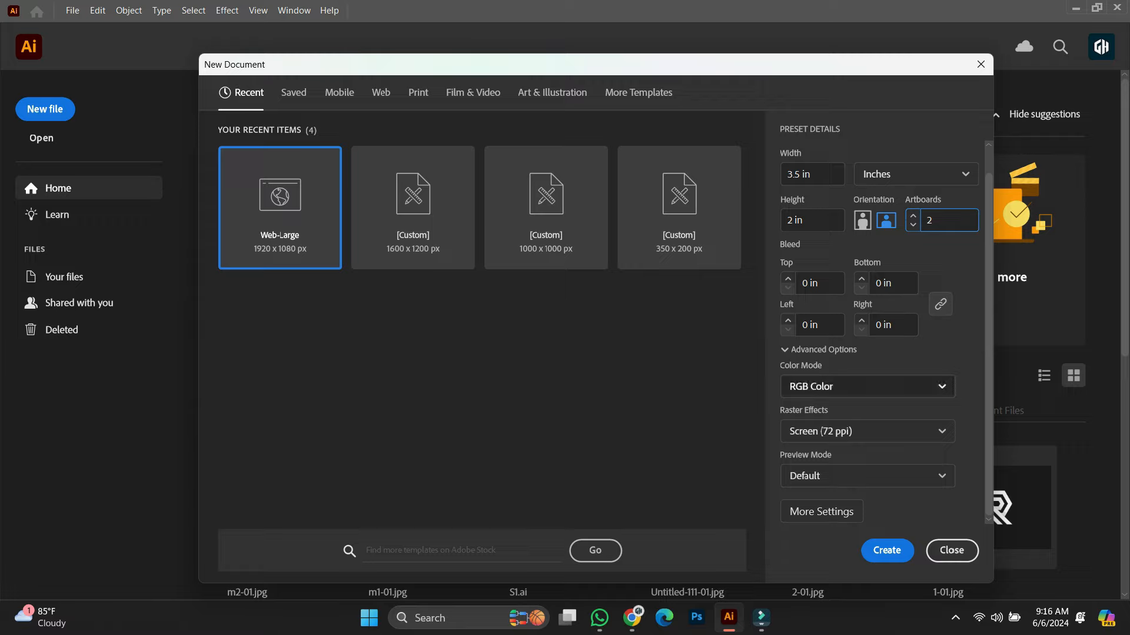
click(867, 386)
click(867, 438)
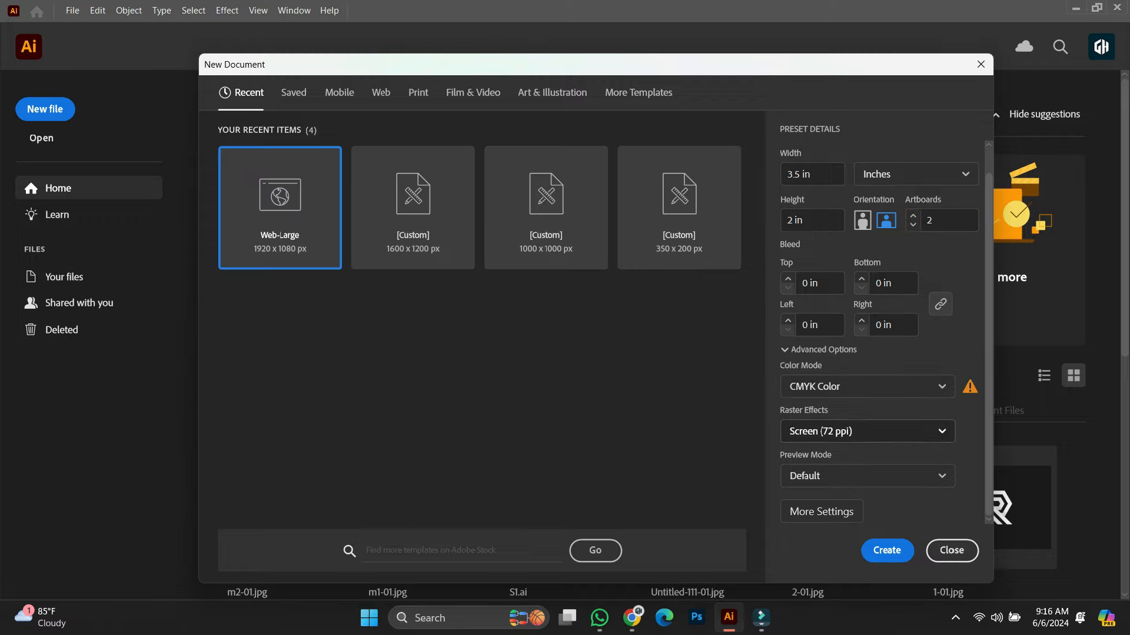
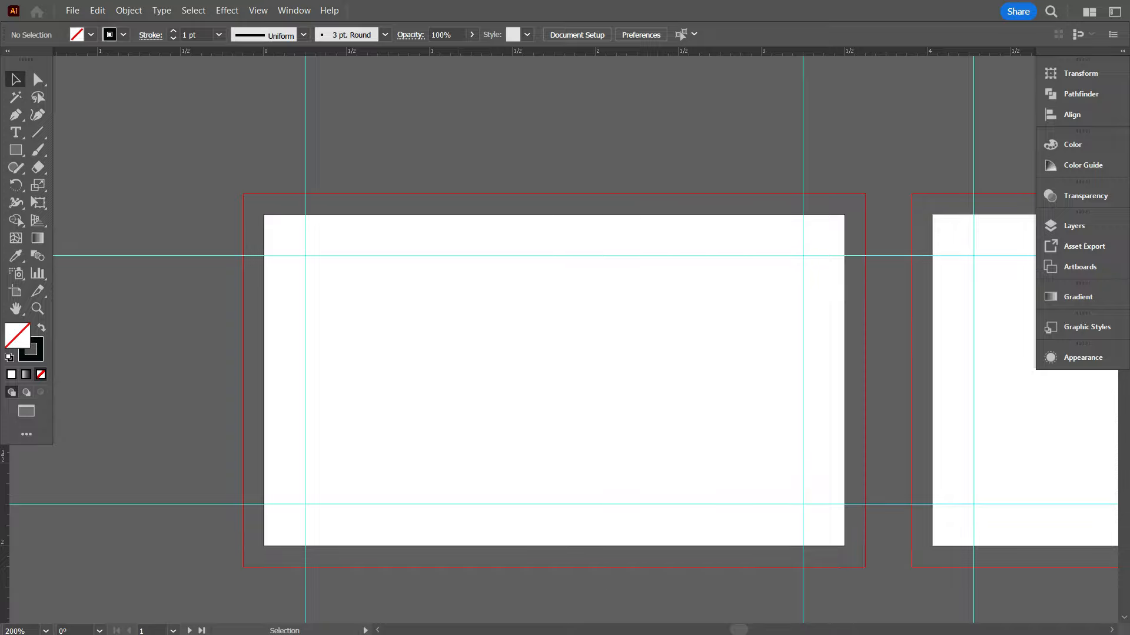
Scroll around the reference file to view the logo, contact lines and colour swatches
scroll(559, 388, down, 1)
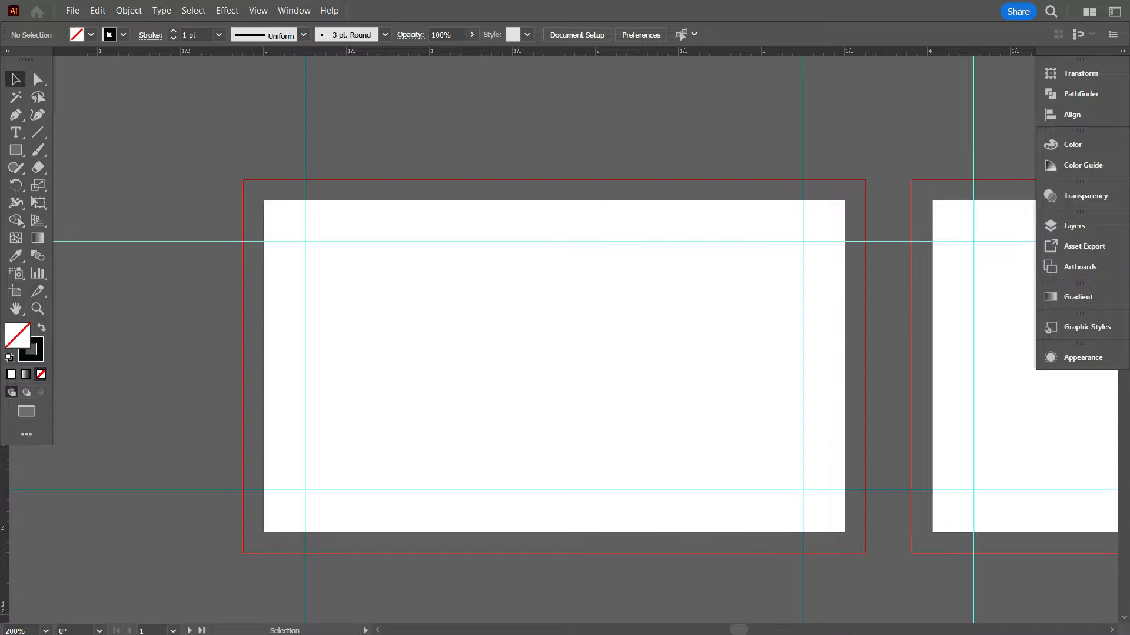
scroll(351, 296, down, 1)
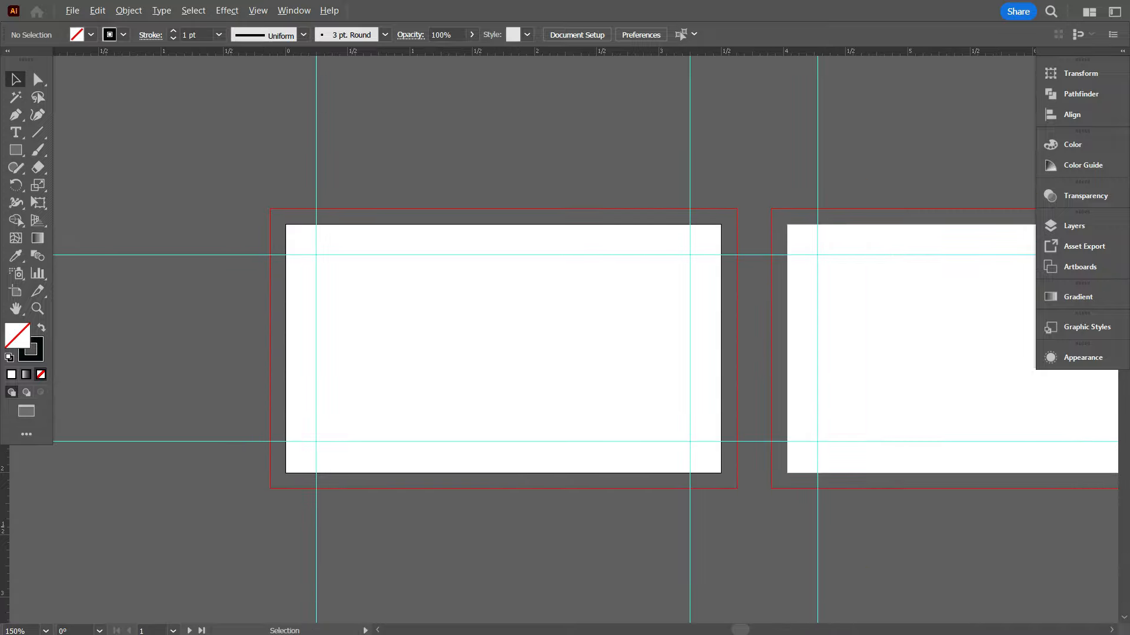
scroll(352, 286, down, 1)
scroll(582, 329, up, 1)
scroll(583, 329, up, 1)
scroll(637, 347, down, 1)
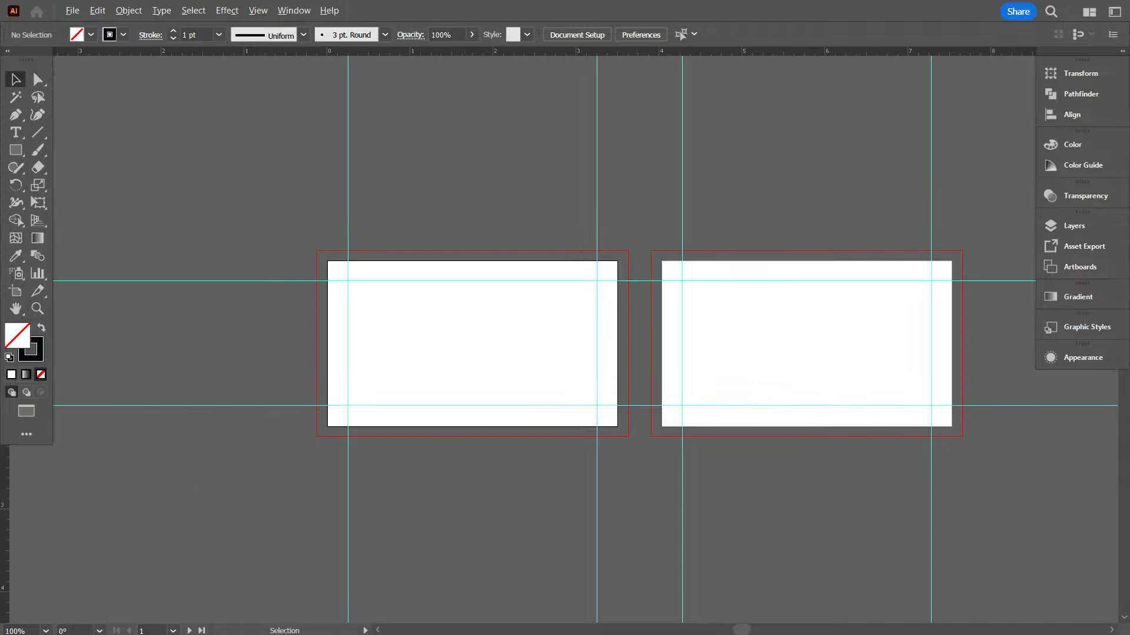
scroll(585, 339, right, 3)
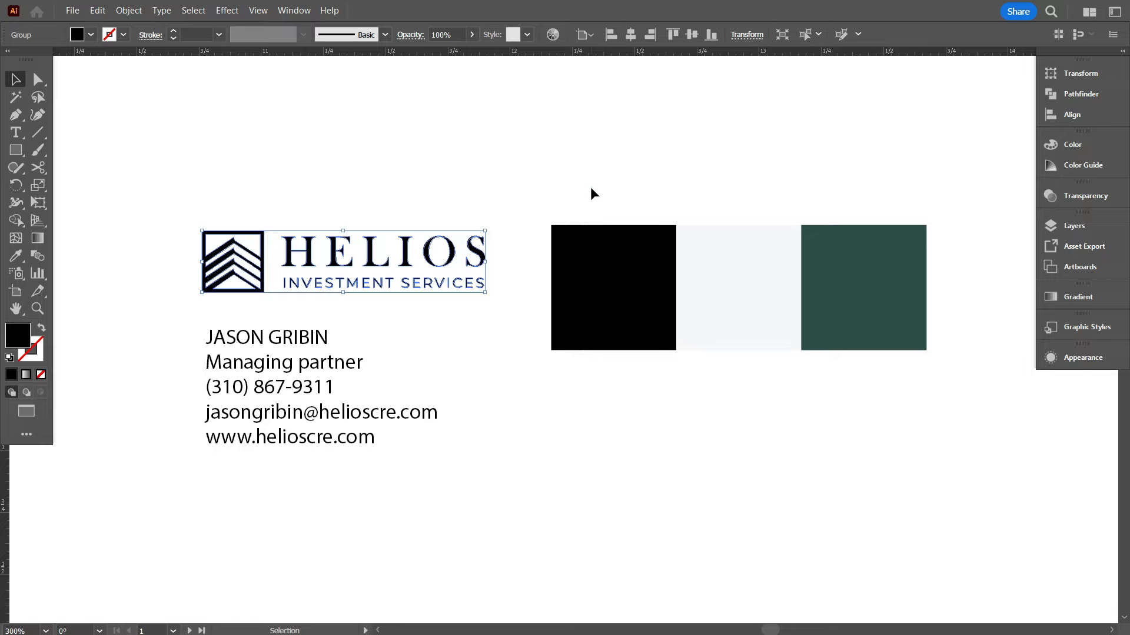
Nudge the contact details block down and left beneath the HELIOS logo
drag(603, 183, 889, 343)
click(657, 425)
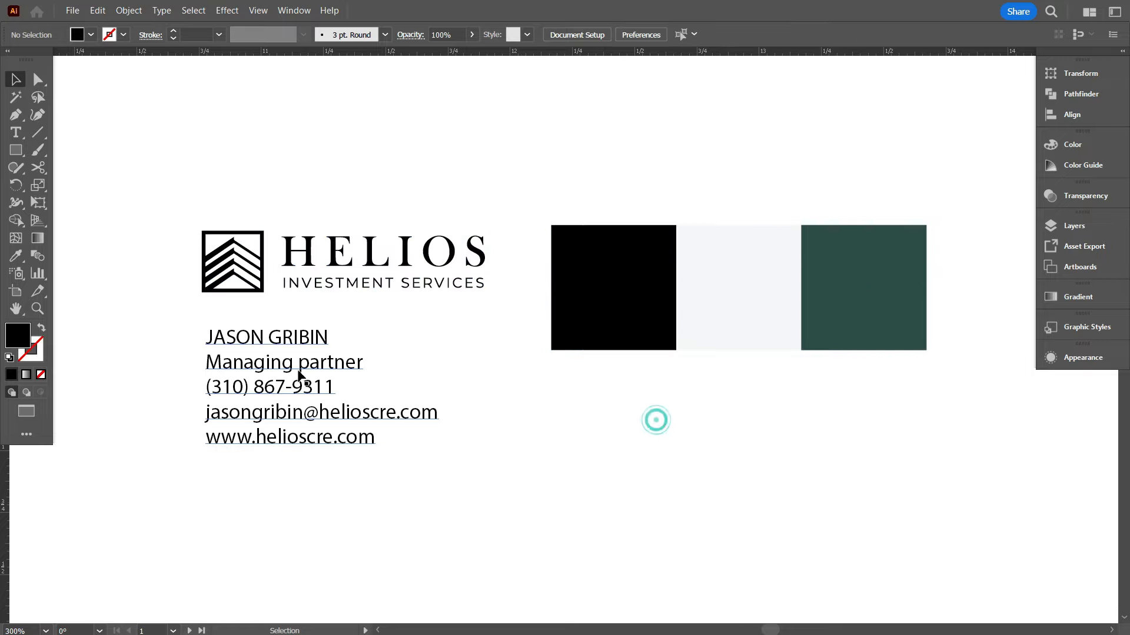
drag(307, 368, 295, 396)
scroll(295, 396, down, 1)
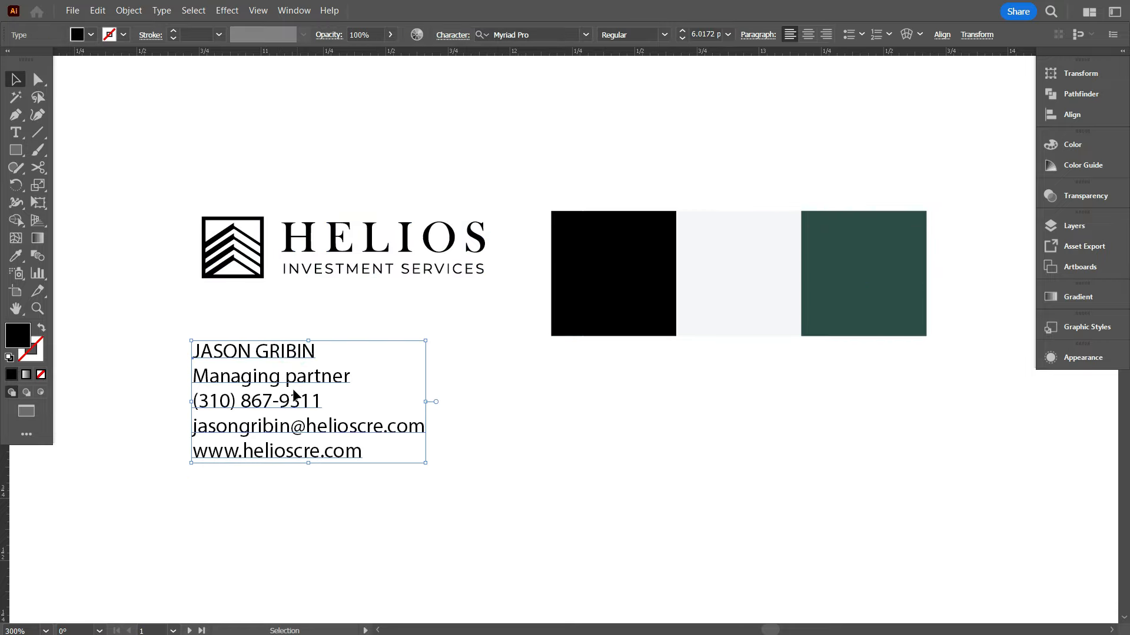
click(255, 366)
Select the name, title, phone, email and website lines inside the contact text
double_click(198, 352)
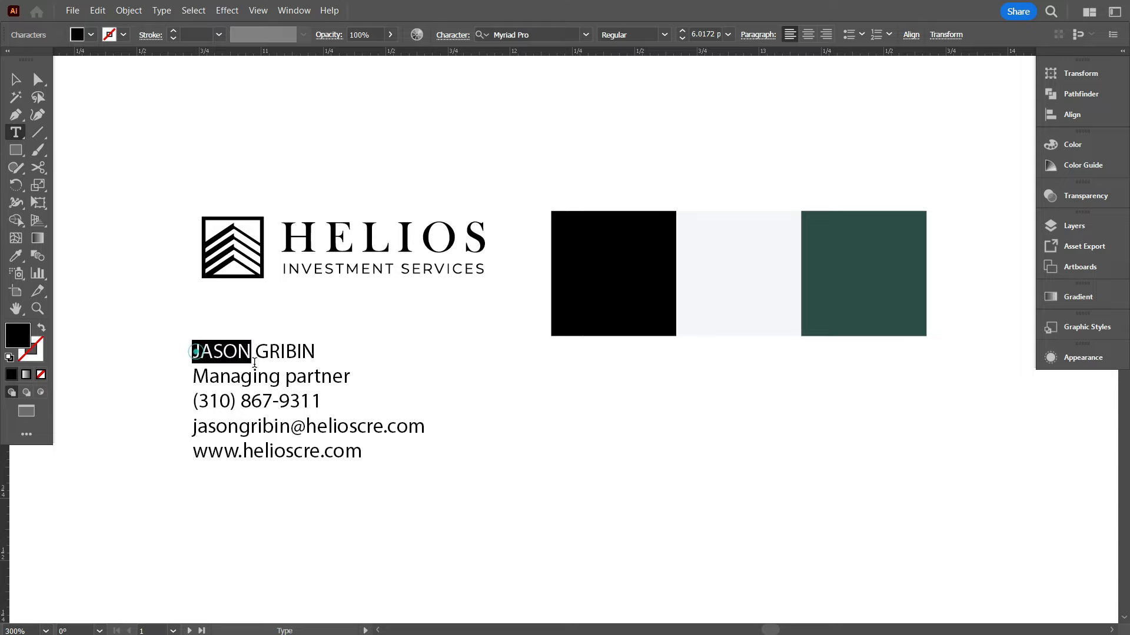
drag(254, 363, 325, 393)
drag(360, 431, 375, 456)
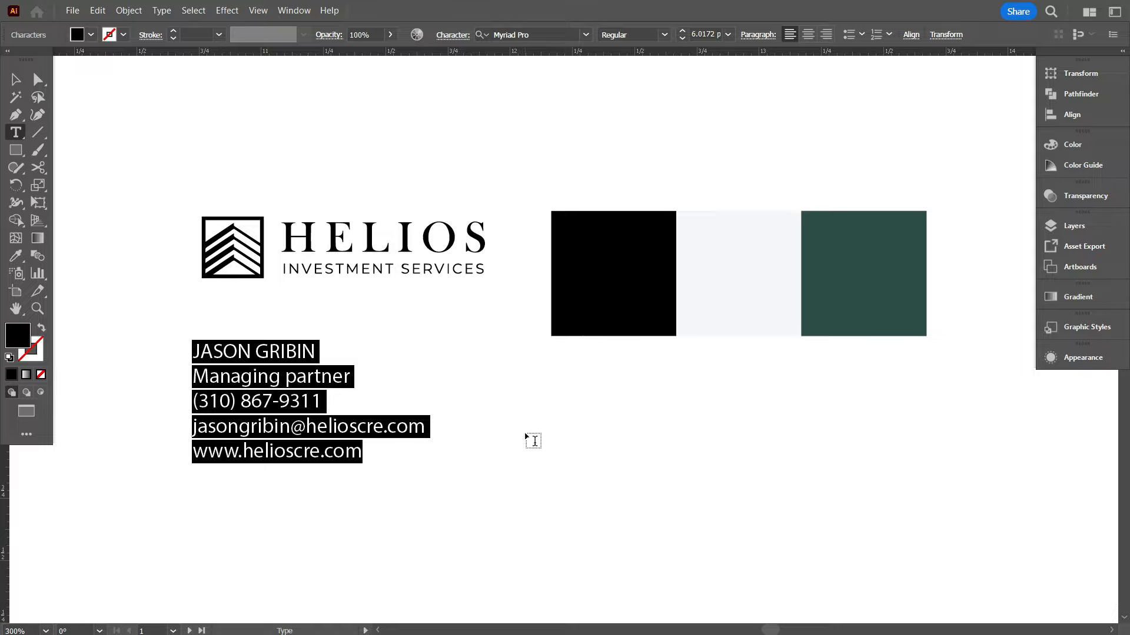
Move the three colour swatches up above the left card
click(19, 79)
scroll(682, 402, down, 5)
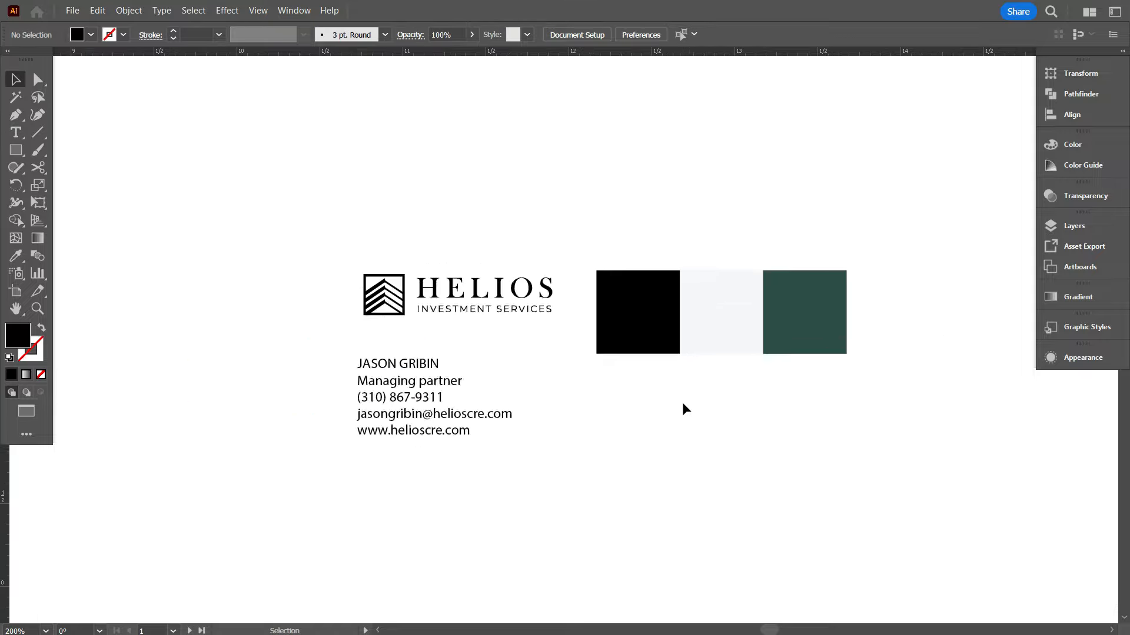
scroll(853, 306, up, 1)
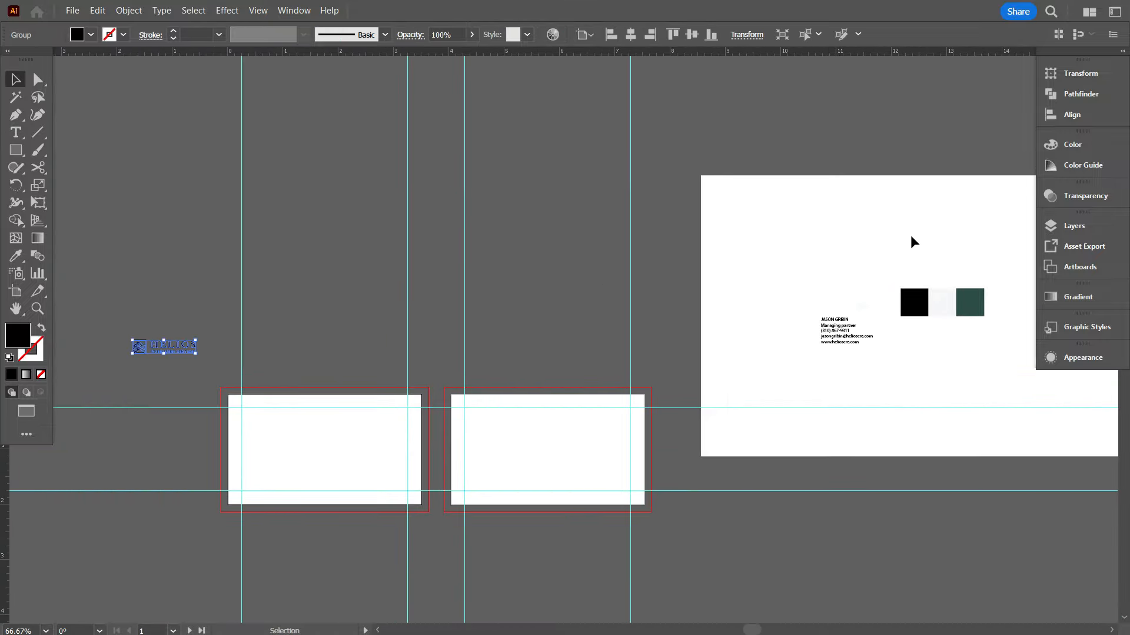
drag(884, 250, 970, 318)
drag(968, 304, 380, 355)
scroll(159, 476, up, 3)
scroll(441, 360, down, 1)
click(241, 147)
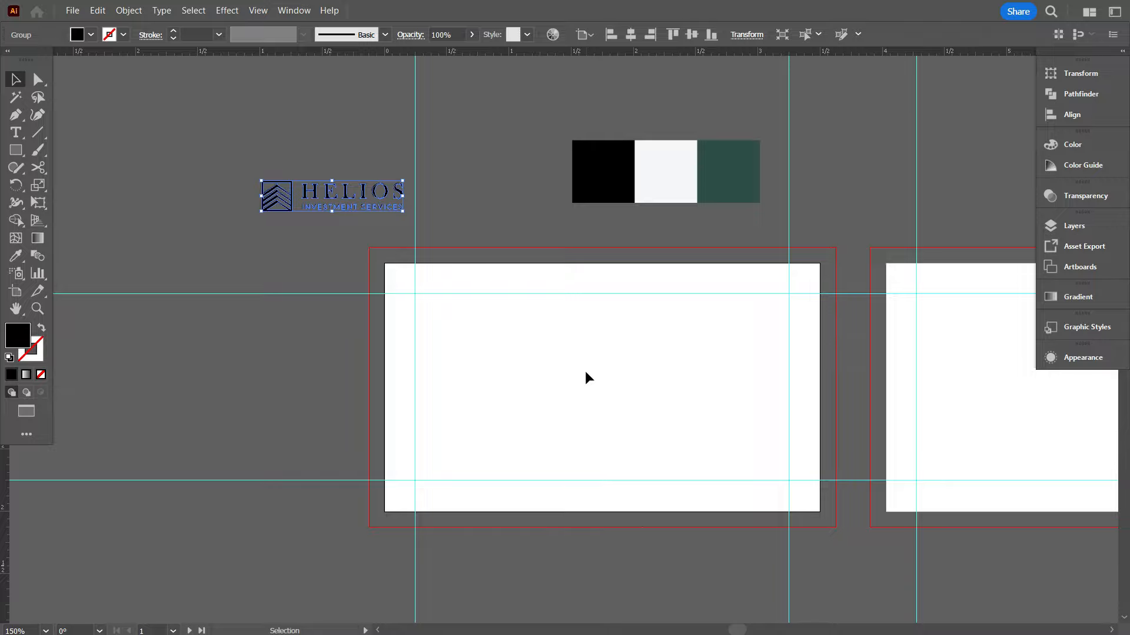
click(535, 191)
scroll(655, 472, up, 1)
scroll(590, 446, up, 1)
scroll(593, 338, down, 1)
scroll(610, 337, right, 3)
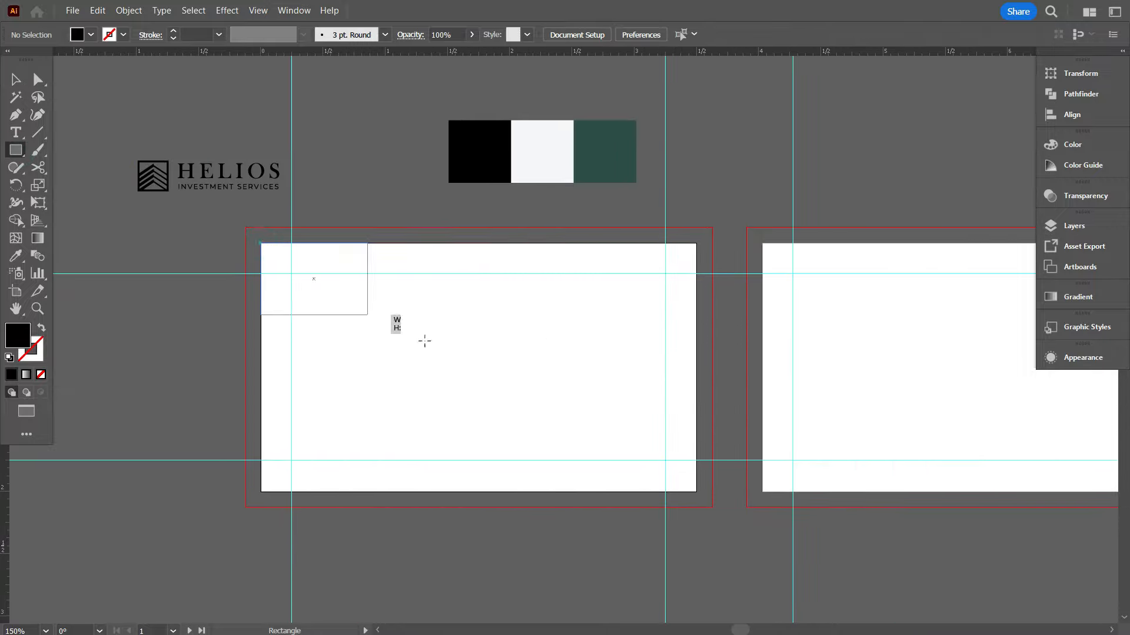
Cover the left card with a rectangle filled with the dark green swatch colour
drag(696, 492, 696, 492)
key(i)
click(617, 167)
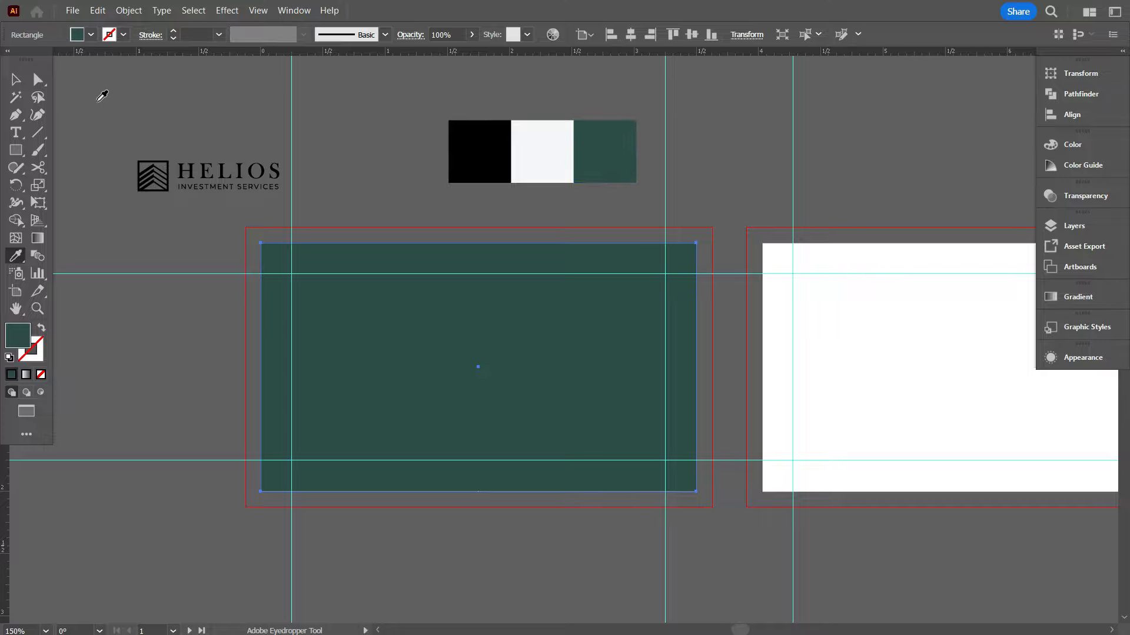
Make the HELIOS logo white and bring it in front of the green card
click(16, 79)
drag(229, 156, 249, 182)
click(90, 34)
click(34, 60)
right_click(234, 171)
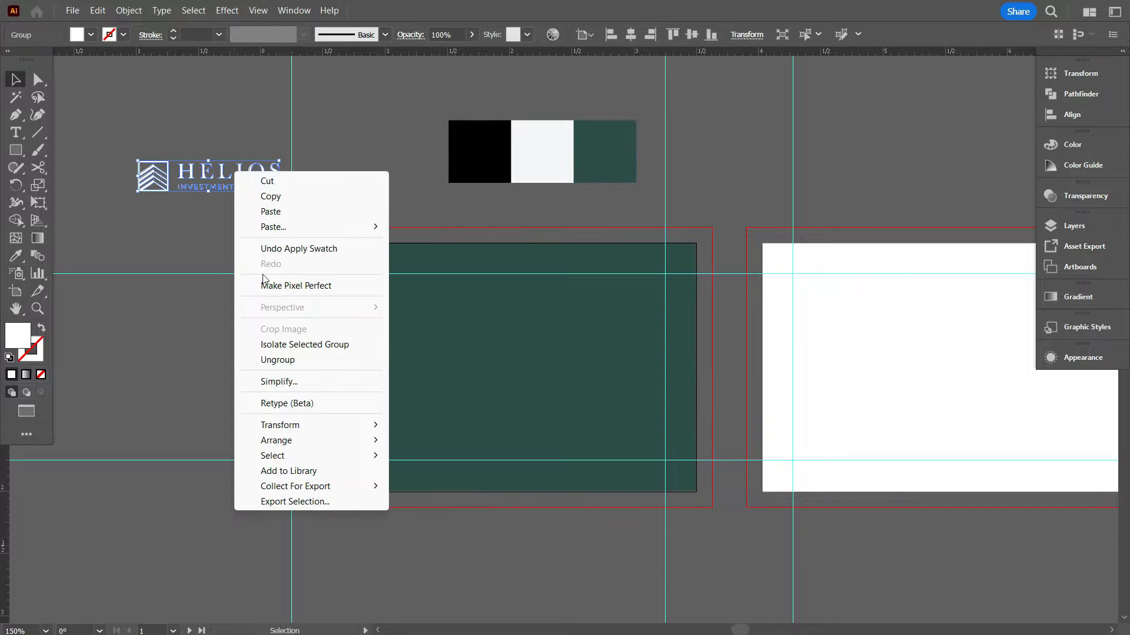
mouse_move(276, 440)
click(436, 442)
Centre the logo horizontally and vertically on the card and enlarge it
click(630, 34)
click(691, 34)
click(518, 540)
scroll(518, 540, down, 1)
scroll(482, 478, up, 1)
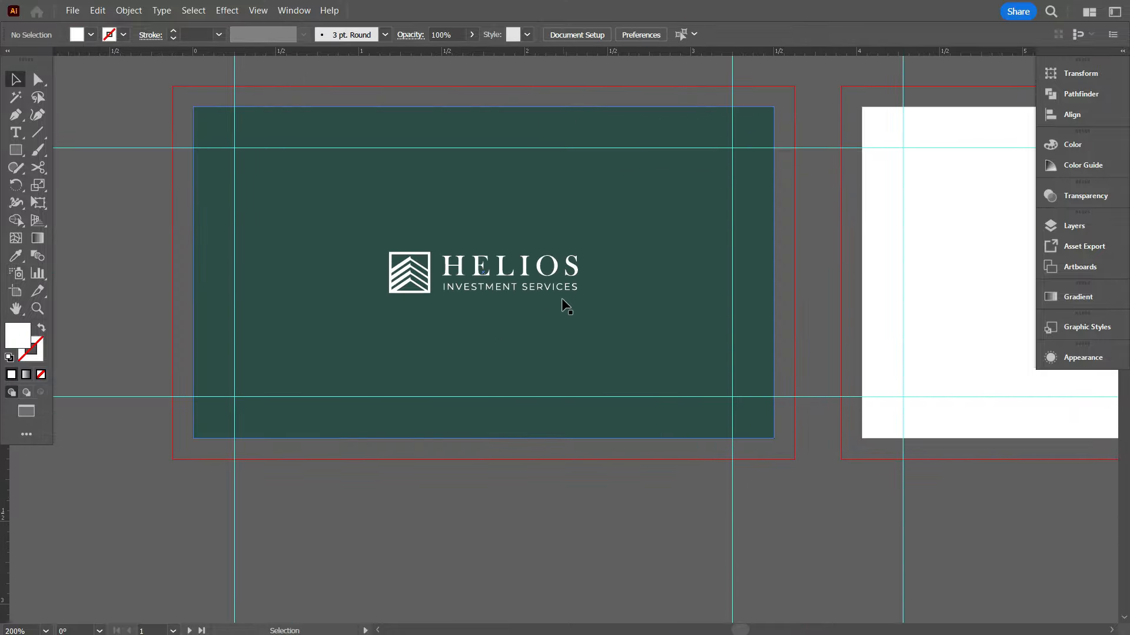
click(574, 278)
drag(580, 293, 618, 303)
click(541, 529)
Place a spare copy of the logo on the pasteboard left of the card
scroll(541, 528, down, 1)
scroll(541, 528, down, 1)
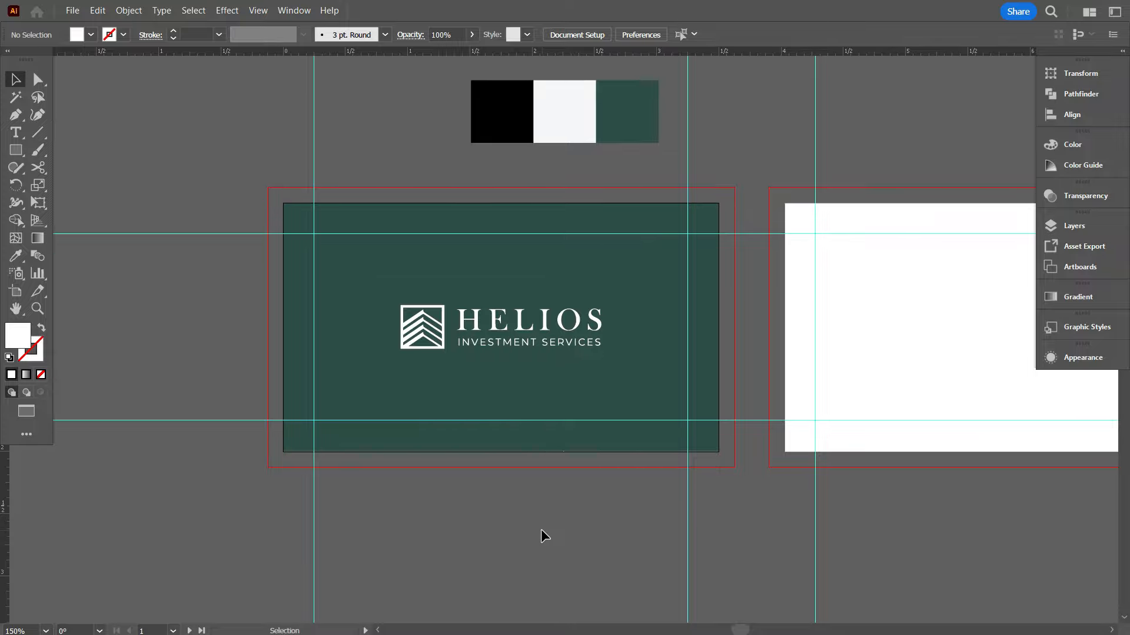
scroll(541, 528, down, 1)
scroll(541, 527, up, 1)
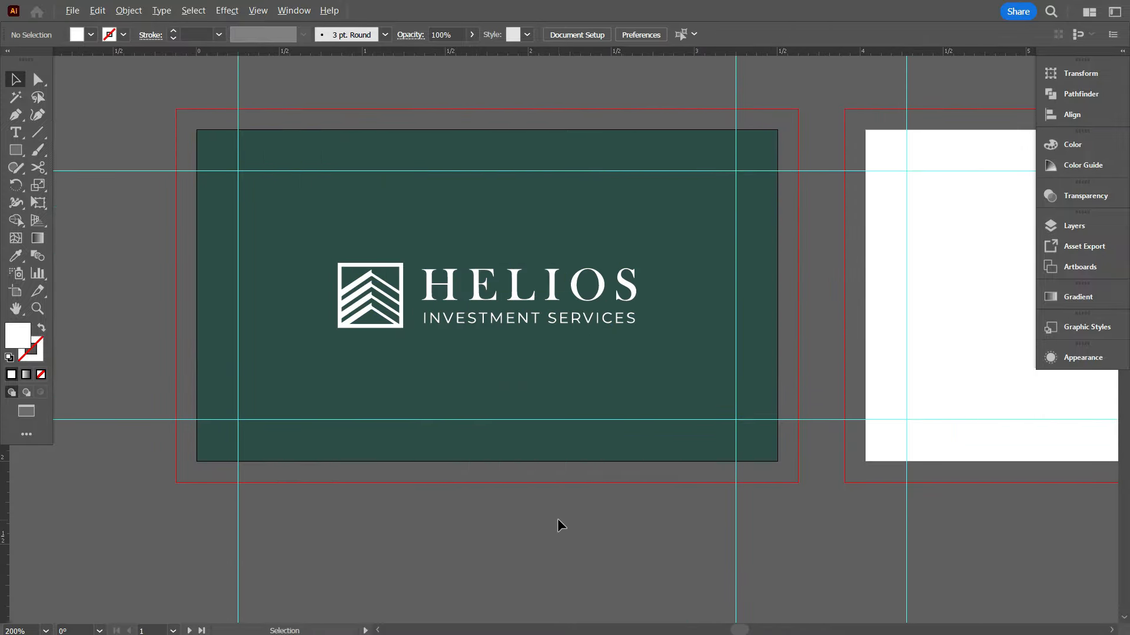
scroll(556, 525, down, 1)
scroll(548, 383, down, 1)
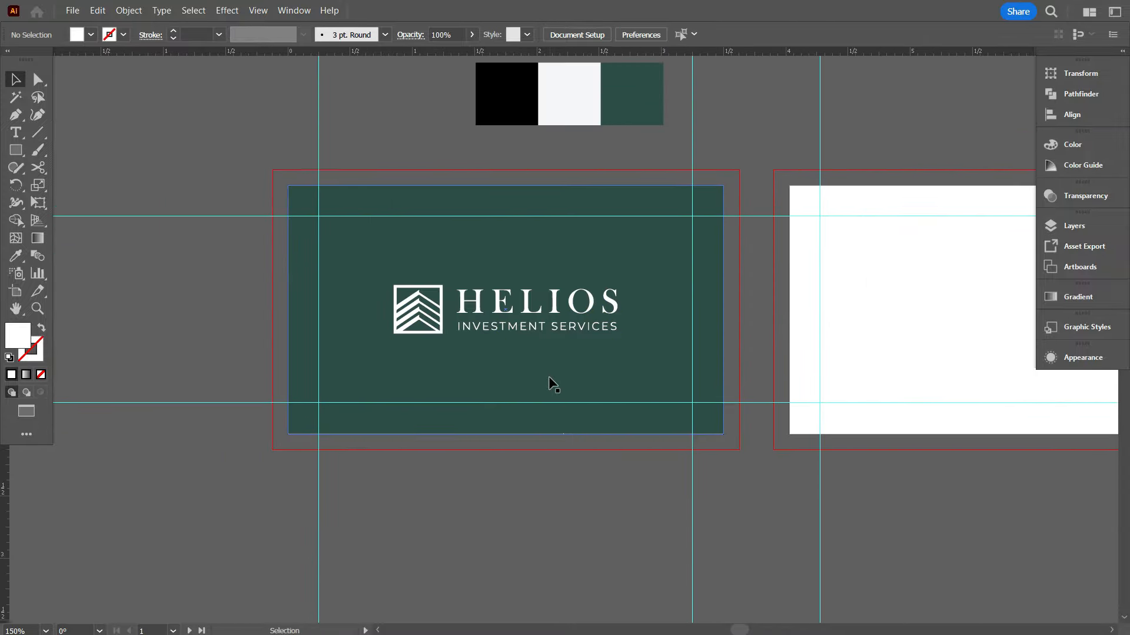
scroll(549, 377, down, 2)
scroll(577, 395, left, 3)
scroll(589, 424, down, 1)
drag(269, 477, 251, 478)
click(486, 400)
scroll(486, 400, down, 2)
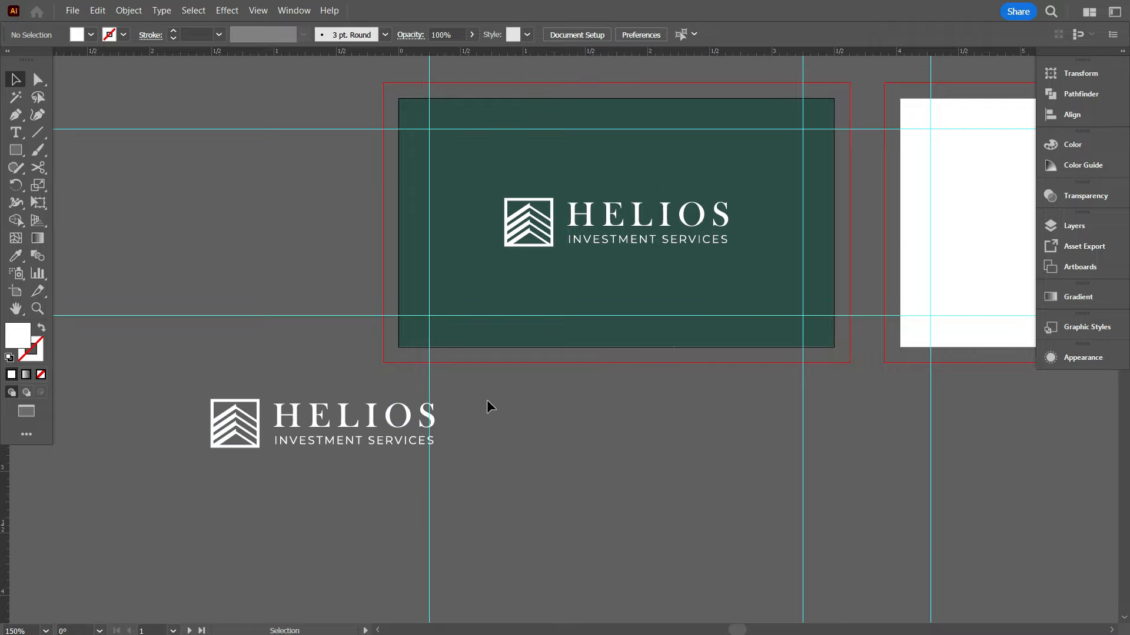
scroll(423, 421, left, 2)
scroll(362, 440, up, 2)
scroll(363, 376, up, 2)
scroll(411, 364, down, 1)
scroll(444, 356, down, 1)
drag(499, 361, 426, 383)
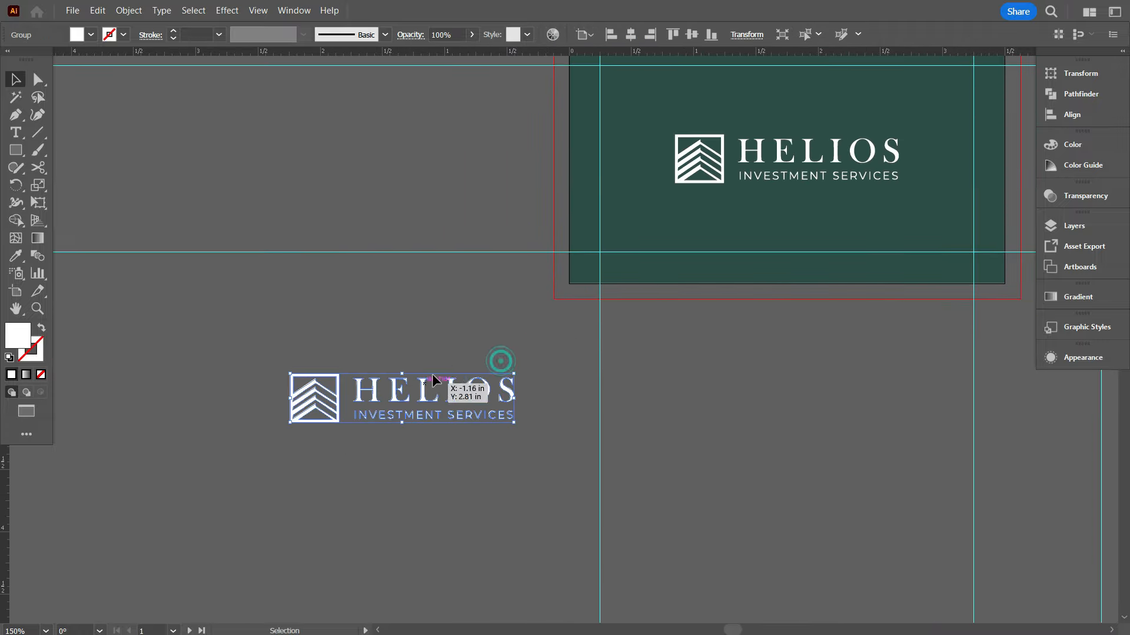
click(347, 447)
Draw a vertical red line beside the spare logo copy
scroll(329, 447, up, 1)
scroll(263, 235, down, 2)
click(37, 134)
drag(299, 178, 318, 475)
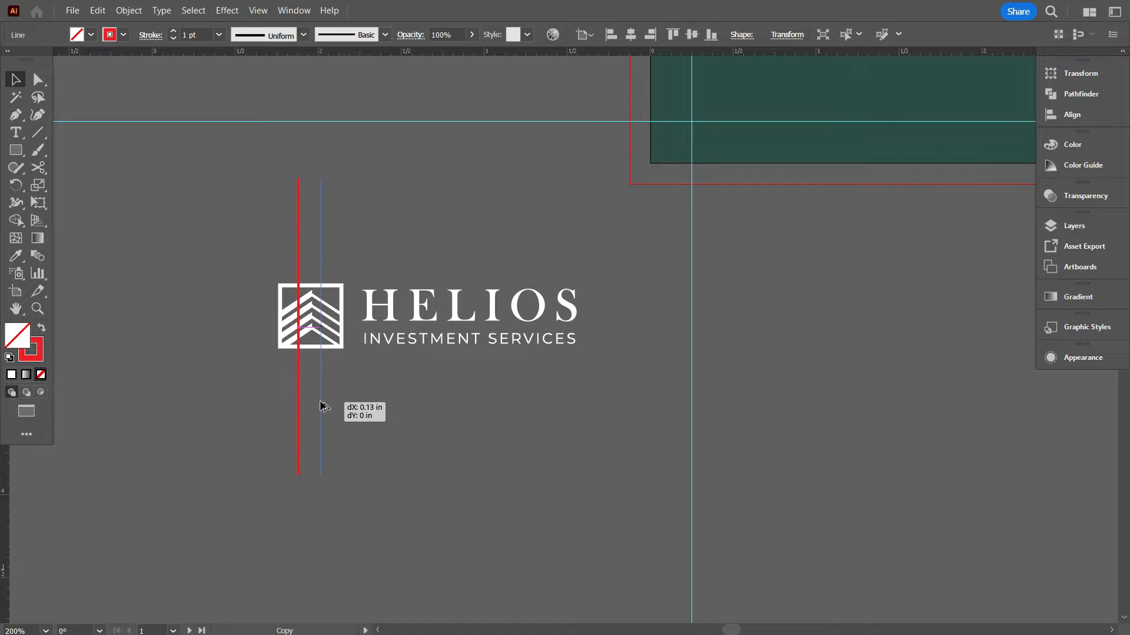
Repeat the line copy with Ctrl+D into evenly spaced red stripes and group them
key(ctrl+d)
key(ctrl+d)
key(ctrl+d)
key(ctrl+d)
key(ctrl+d)
key(ctrl+d)
key(ctrl+d)
key(ctrl+d)
key(ctrl+d)
key(ctrl+d)
key(ctrl+d)
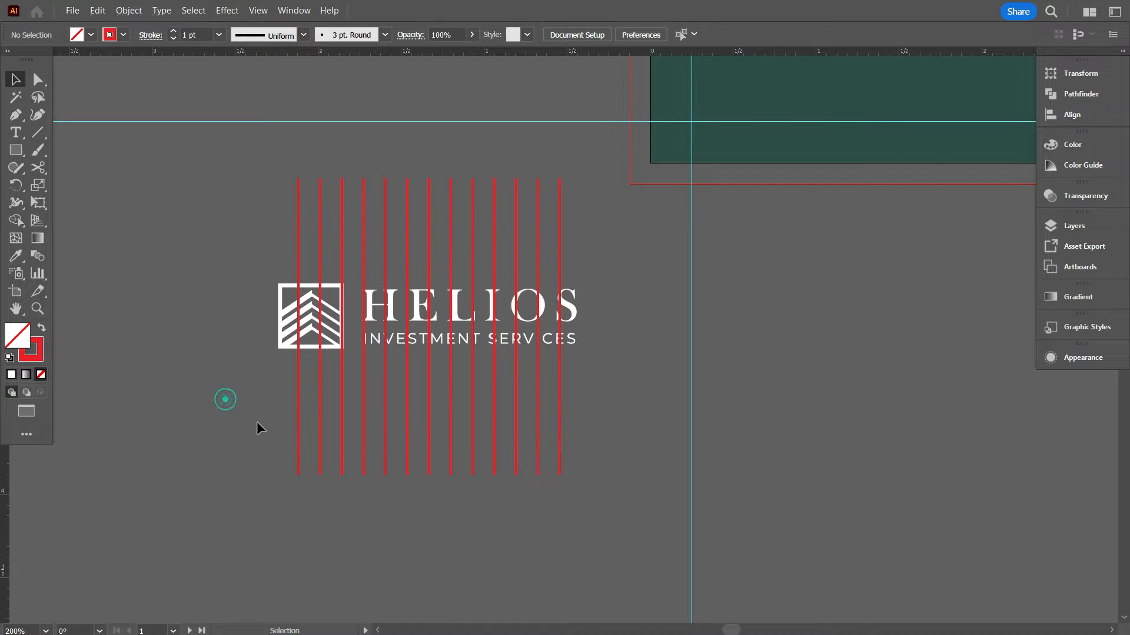
drag(256, 421, 579, 447)
right_click(580, 215)
click(619, 372)
click(746, 34)
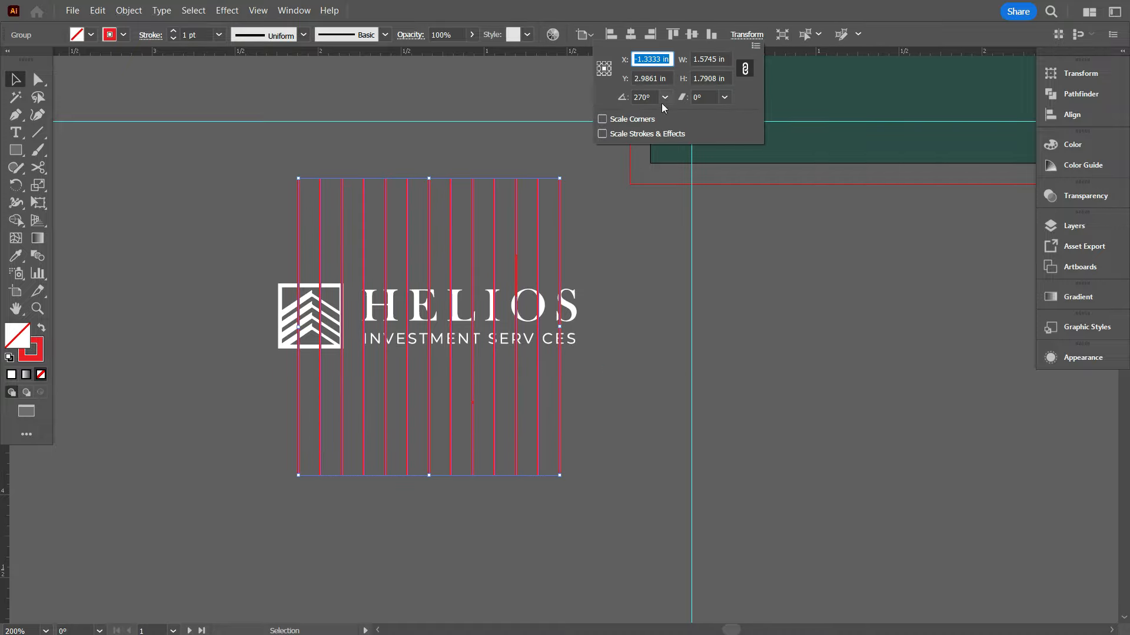
Rotate the stripe group to a diagonal angle in the Transform settings
click(648, 97)
key(shift+Up)
key(shift+Up)
key(shift+Up)
key(shift+Up)
key(shift+Up)
key(shift+Up)
key(Down)
key(Down)
key(Return)
Position the diagonal stripe group over the spare logo
scroll(319, 310, up, 3)
click(355, 308)
scroll(353, 318, down, 3)
click(288, 453)
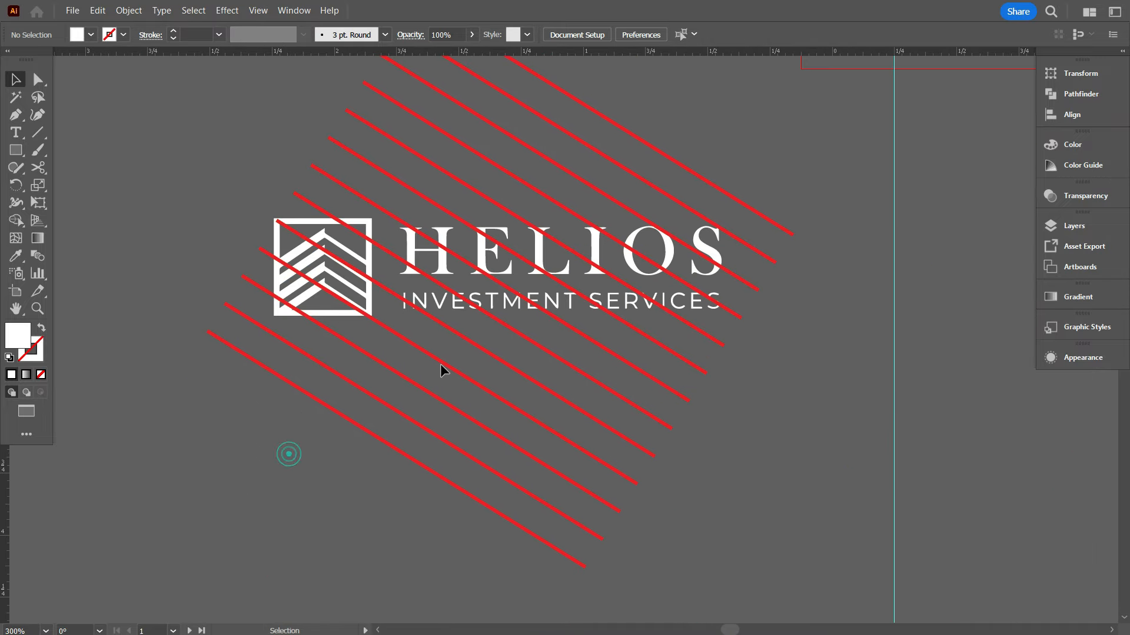
drag(319, 331, 335, 308)
scroll(335, 307, up, 4)
drag(393, 345, 447, 338)
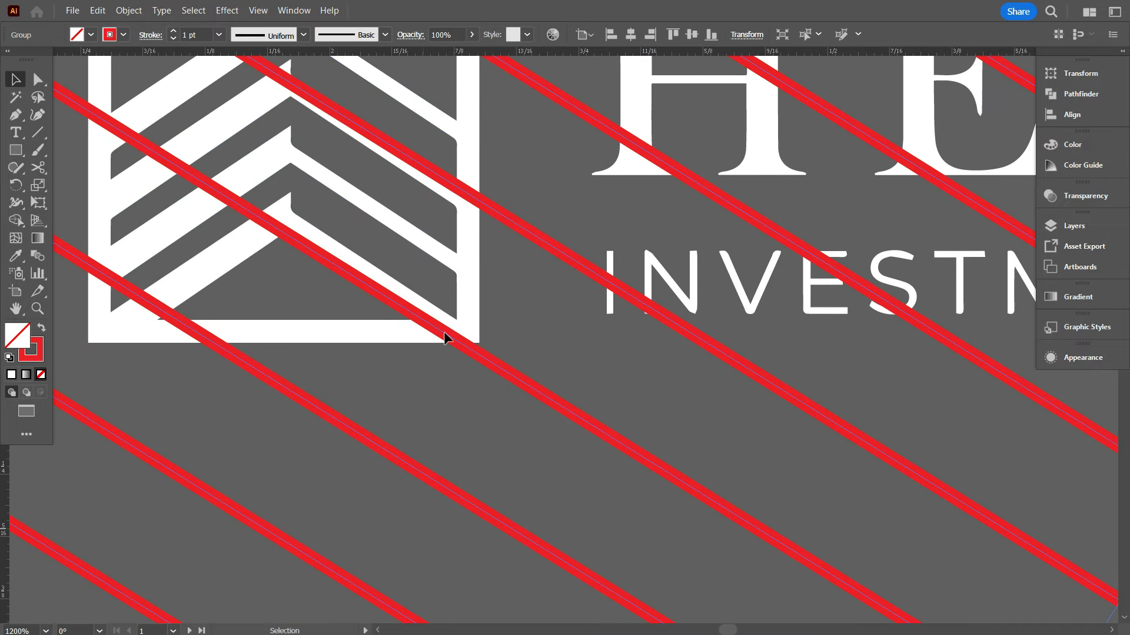
Fine-tune the stripe group's rotation angle
click(746, 34)
click(656, 96)
key(Down)
key(Down)
key(Down)
key(Up)
key(Up)
click(566, 338)
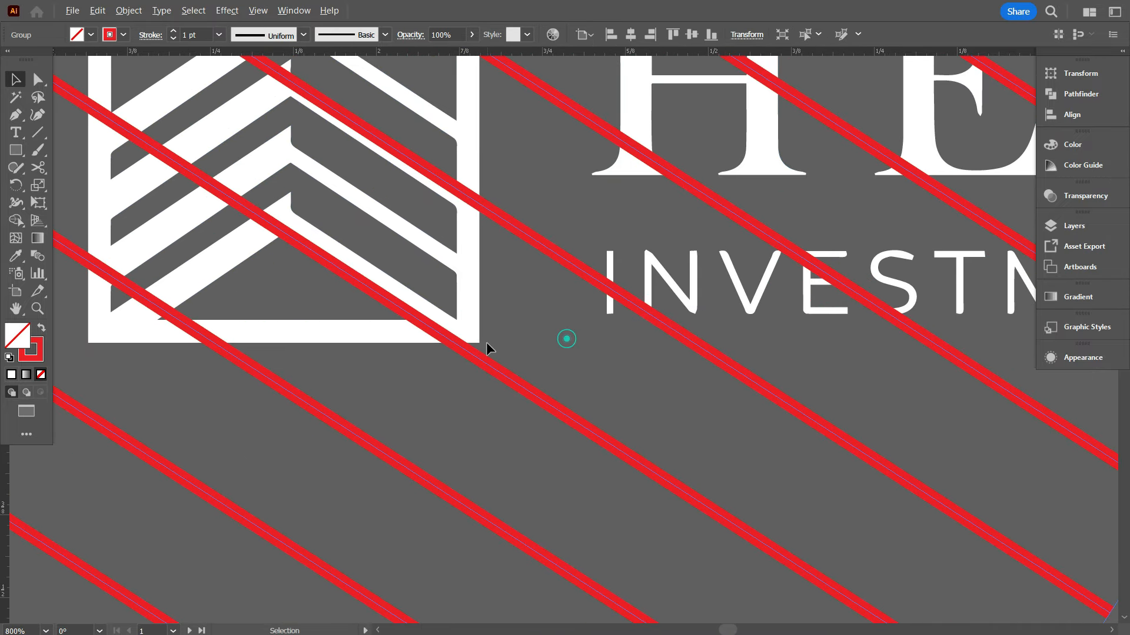
Move the stripe group to the left of the green card
scroll(446, 368, down, 6)
click(504, 472)
drag(528, 435, 351, 459)
drag(583, 378, 347, 382)
click(676, 449)
scroll(676, 448, up, 2)
scroll(502, 366, down, 1)
click(643, 441)
Move the diagonal red stripe group onto the green card's lower-left corner and nudge it slightly up
scroll(645, 441, up, 1)
scroll(464, 386, down, 1)
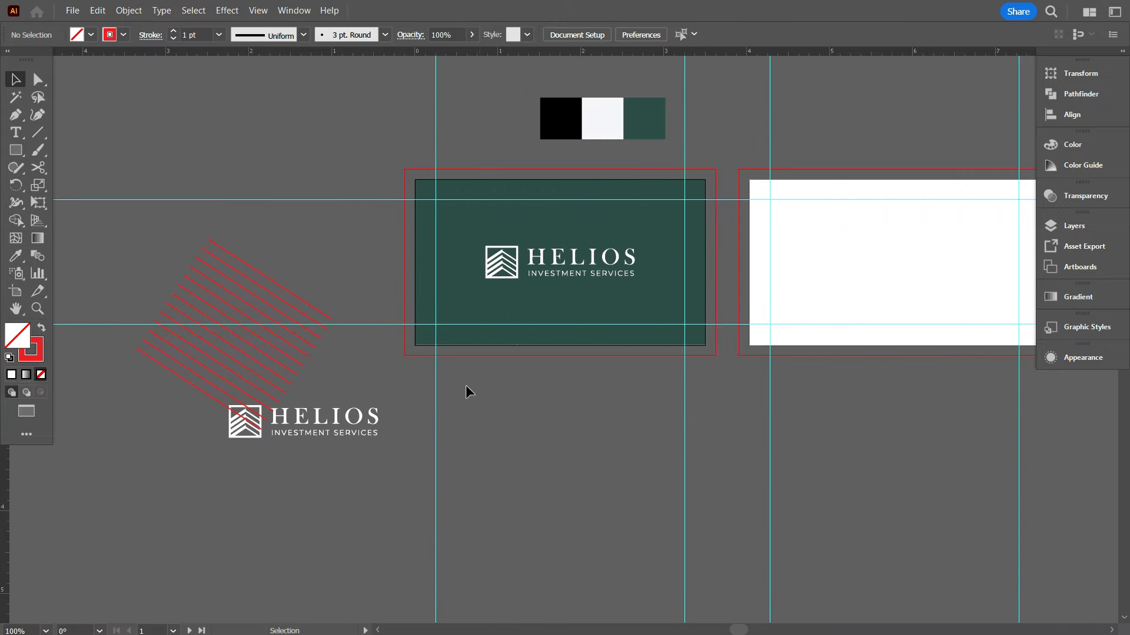
scroll(423, 338, up, 2)
scroll(324, 251, down, 1)
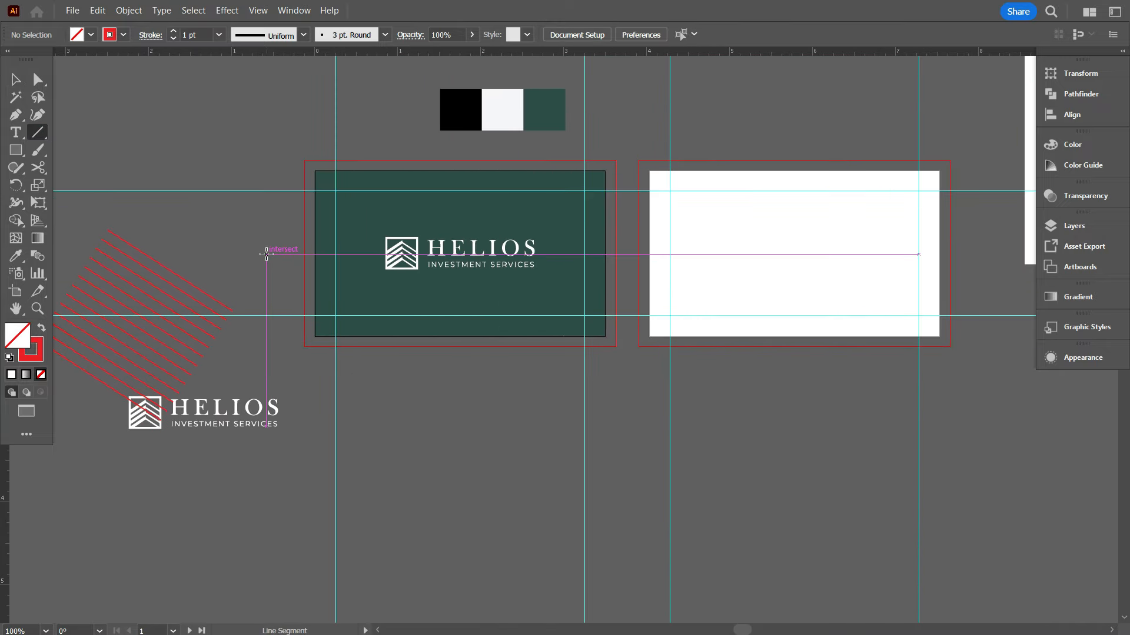
drag(629, 266, 632, 266)
scroll(397, 383, up, 1)
click(16, 79)
scroll(228, 165, up, 1)
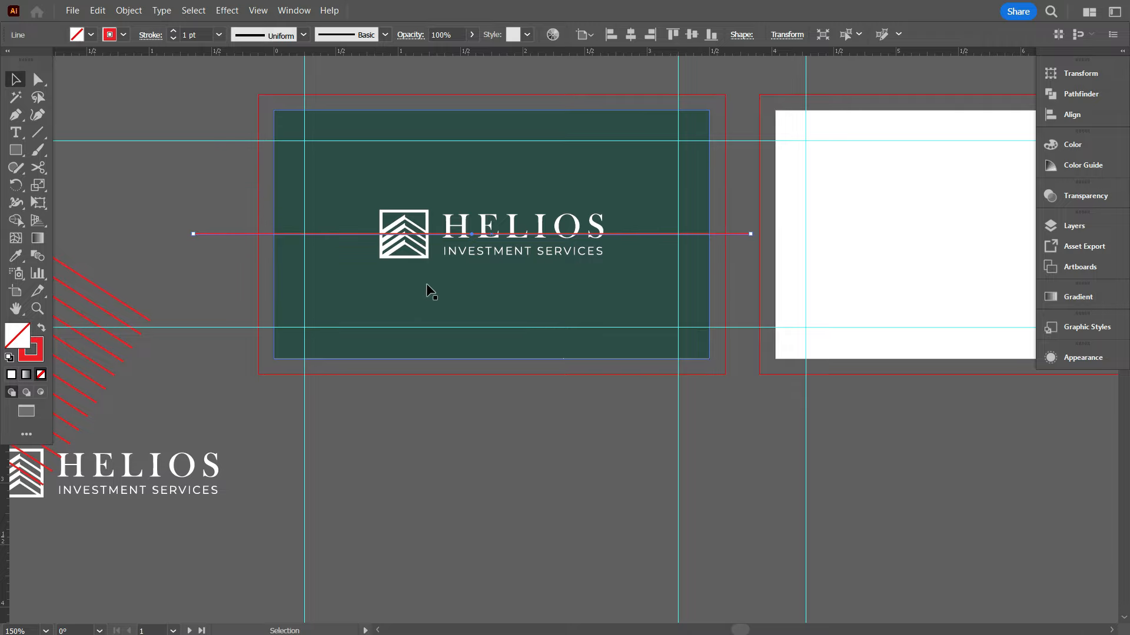
click(193, 278)
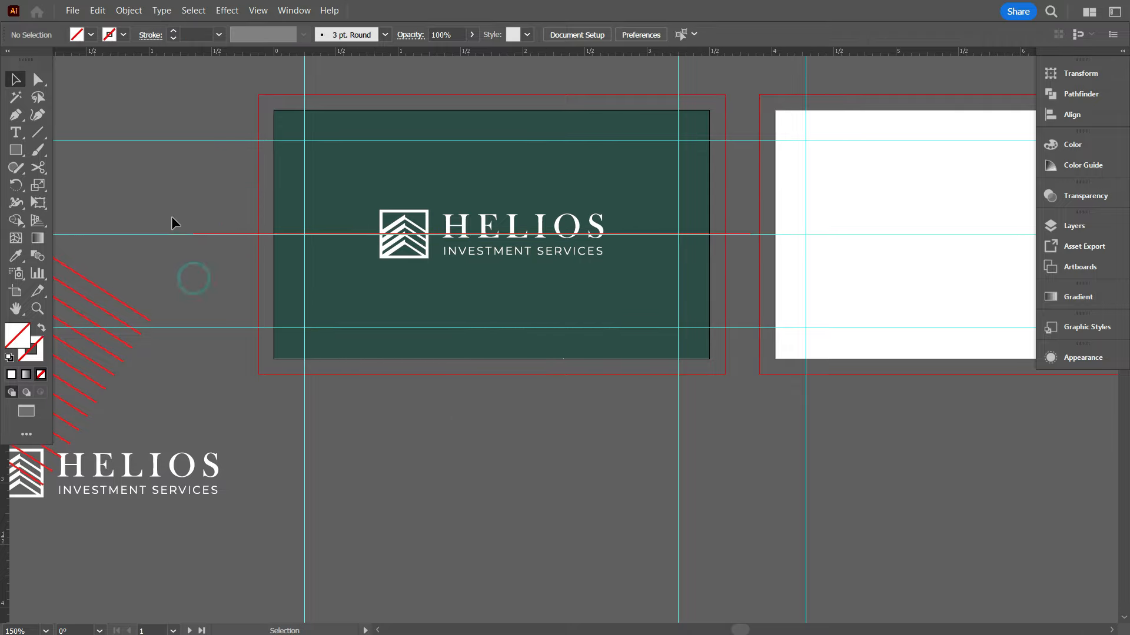
scroll(596, 415, down, 1)
scroll(597, 415, down, 1)
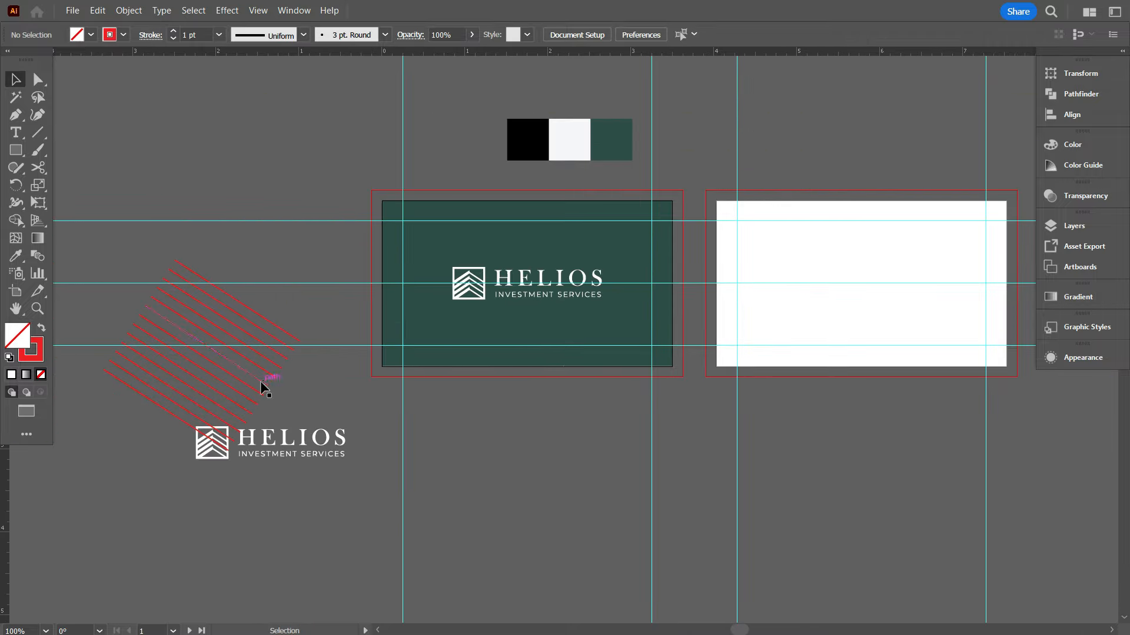
drag(459, 391, 464, 396)
click(501, 486)
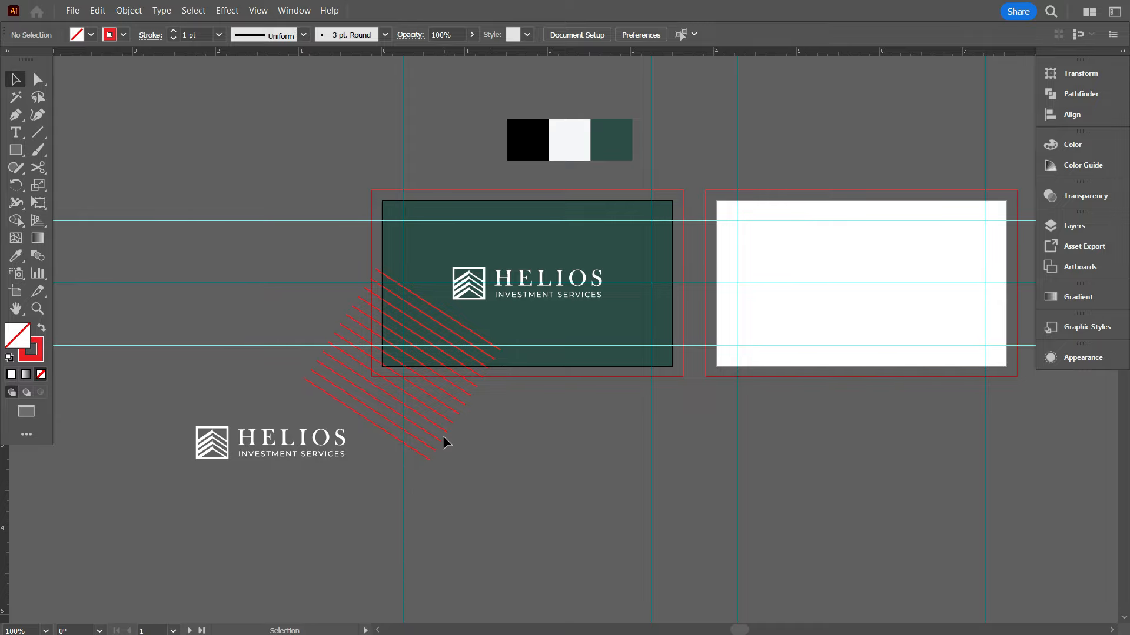
scroll(442, 436, up, 1)
scroll(386, 255, up, 2)
scroll(301, 221, up, 3)
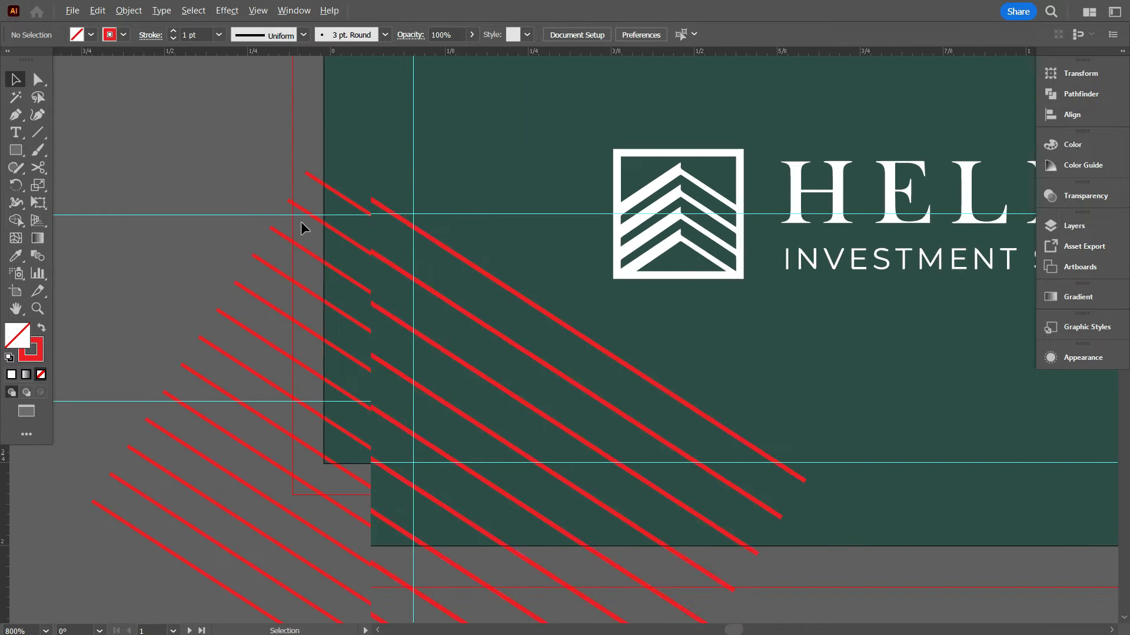
drag(361, 223, 358, 198)
scroll(341, 224, down, 6)
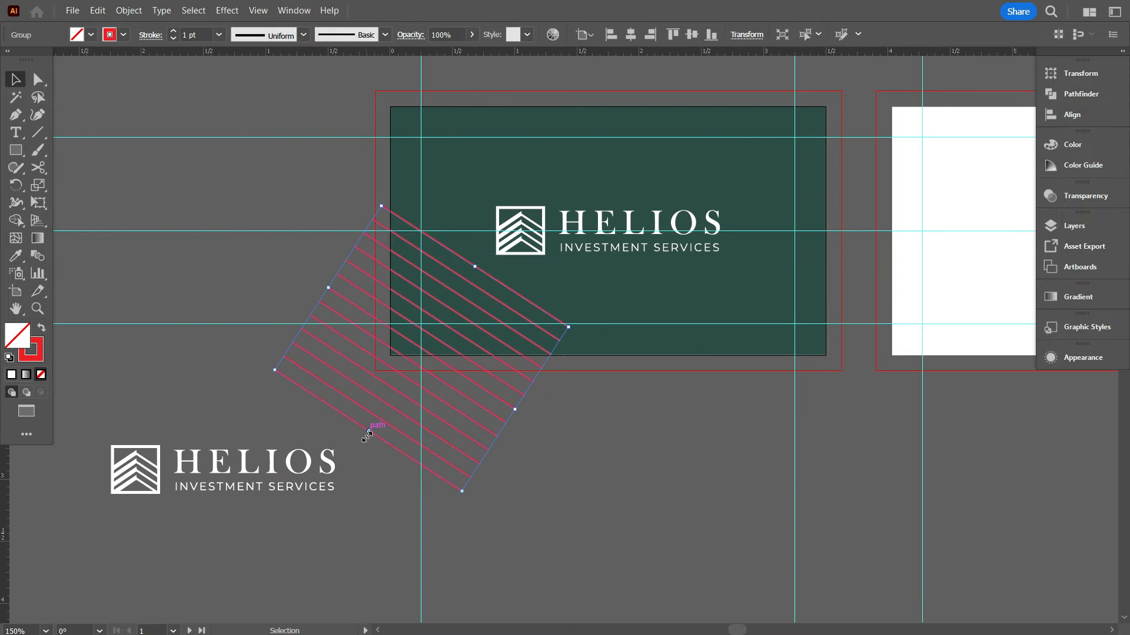
scroll(524, 257, up, 5)
Make the stripes white by eyedropping the white swatch and swapping fill and stroke
click(524, 257)
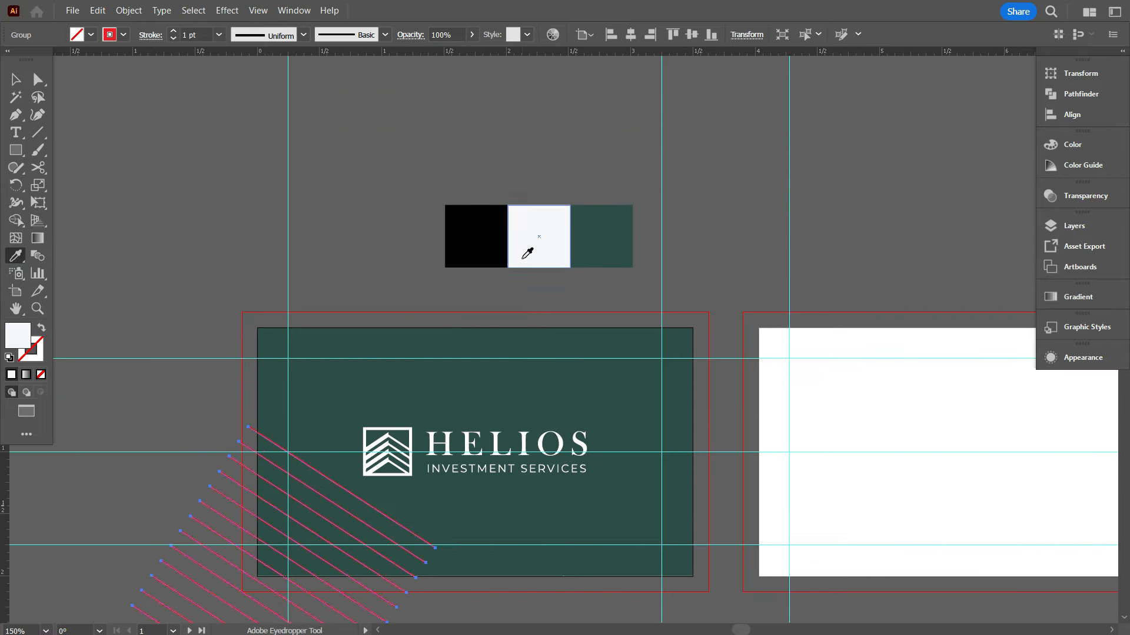
scroll(525, 257, down, 1)
key(v)
click(161, 189)
scroll(335, 336, down, 3)
scroll(510, 482, up, 1)
drag(510, 482, 608, 485)
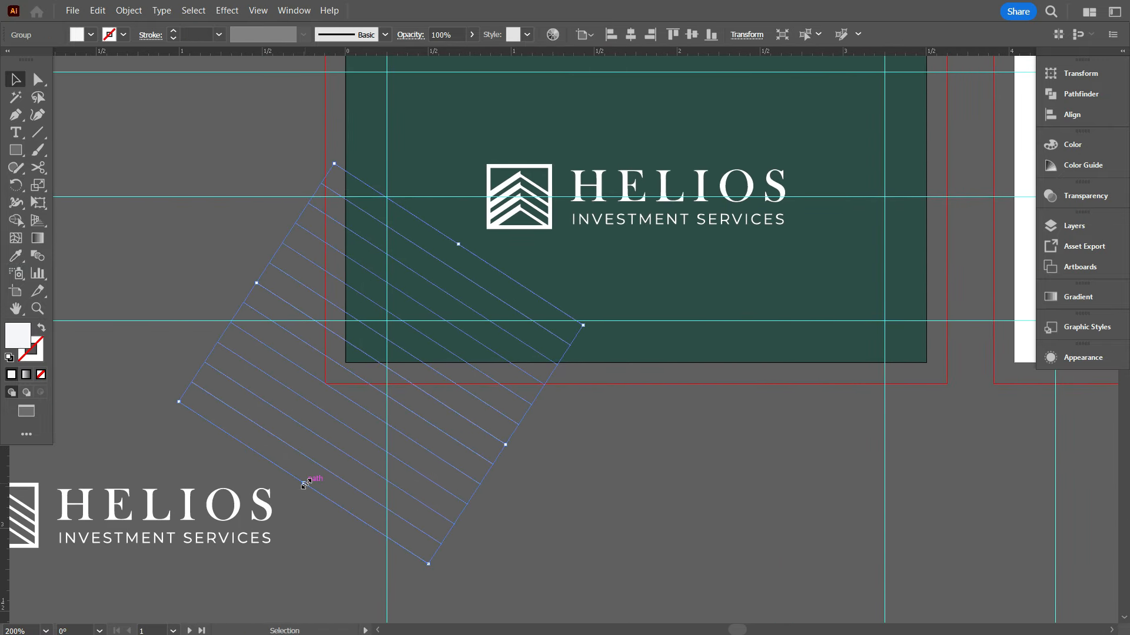
click(351, 411)
scroll(479, 523, up, 1)
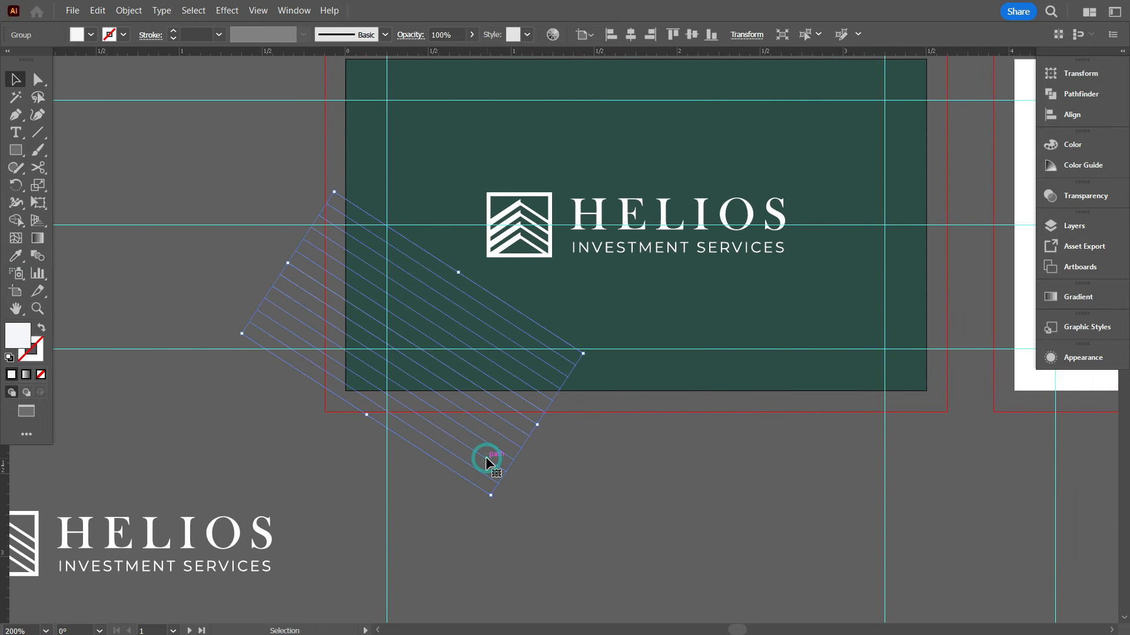
click(42, 327)
click(434, 465)
In Outline view, snap the stripe group's top corner onto the card edge
scroll(590, 516, up, 1)
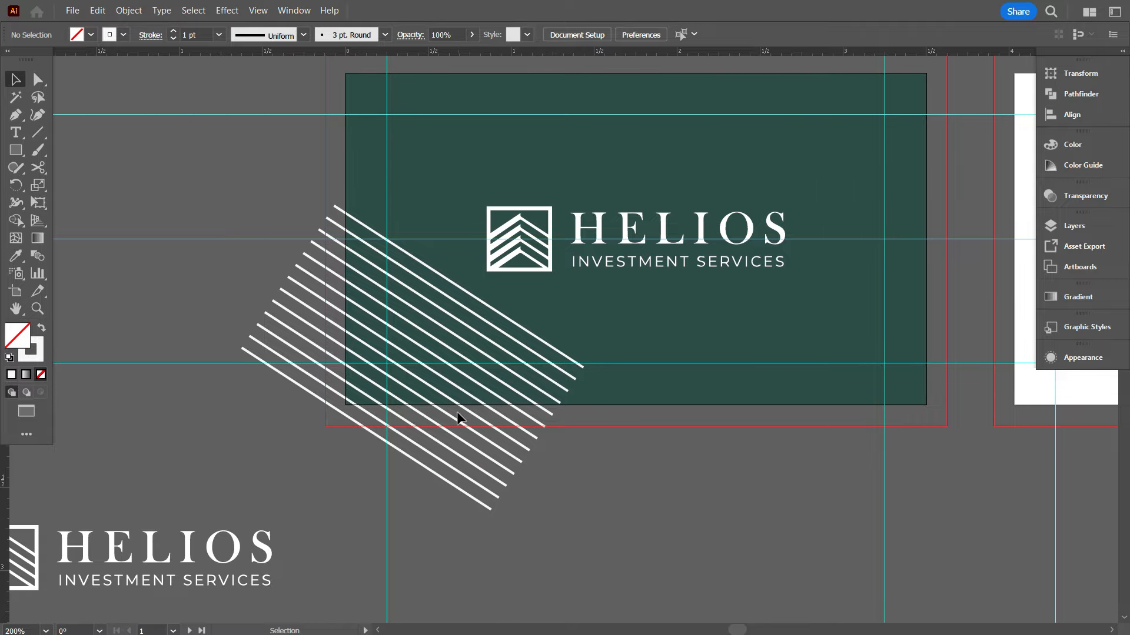
scroll(340, 243, up, 2)
scroll(479, 244, up, 2)
scroll(292, 253, down, 3)
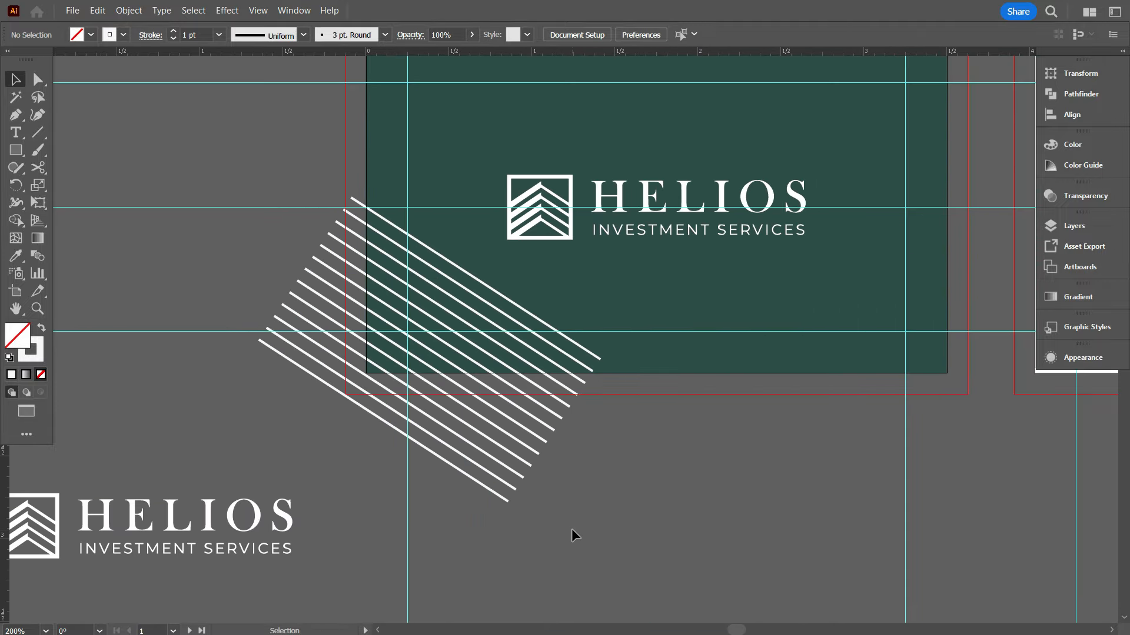
key(ctrl+y)
click(382, 420)
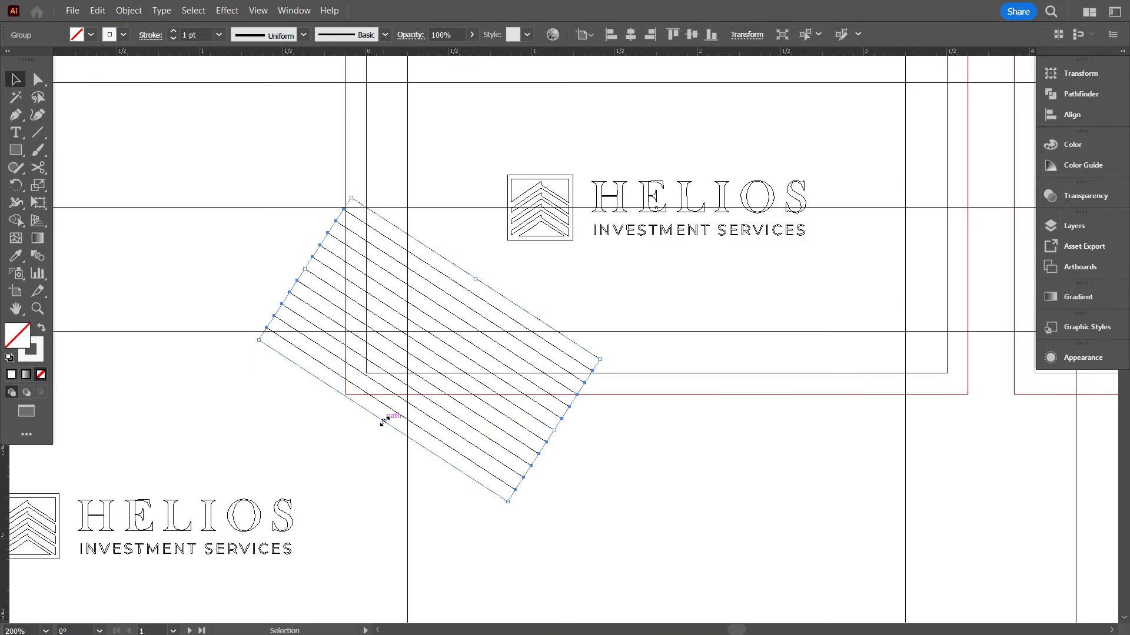
scroll(335, 219, up, 3)
click(332, 220)
drag(332, 295, 390, 260)
click(351, 277)
scroll(352, 276, down, 5)
key(ctrl+y)
Set the white stripes' stroke weight to 0.5 pt
scroll(398, 477, up, 1)
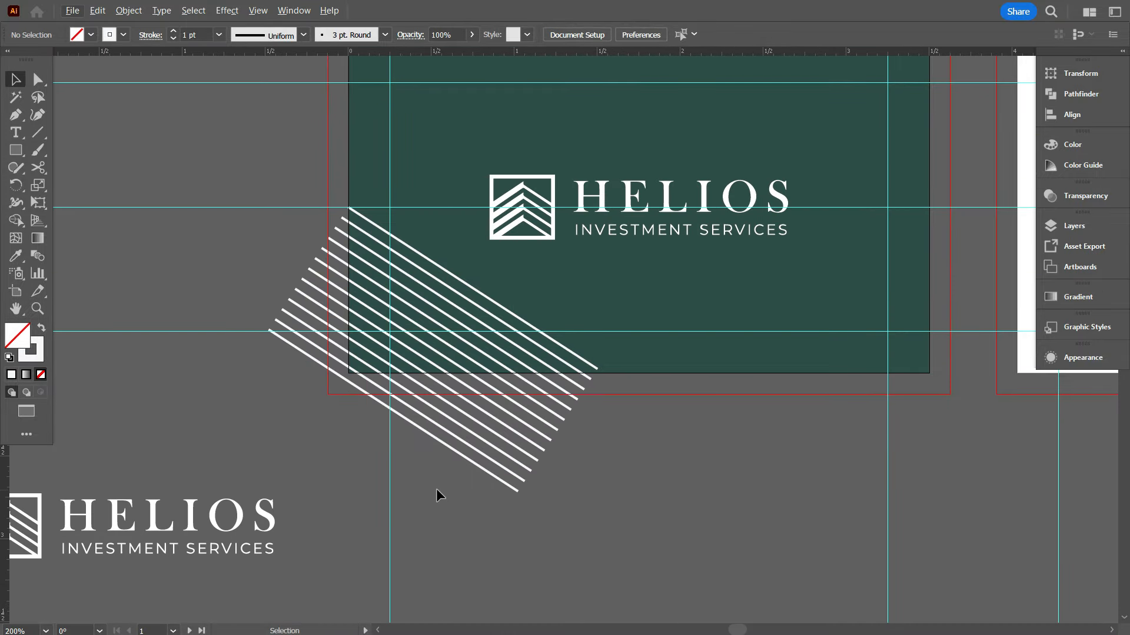
click(486, 439)
scroll(198, 35, down, 2)
click(188, 96)
scroll(453, 470, up, 1)
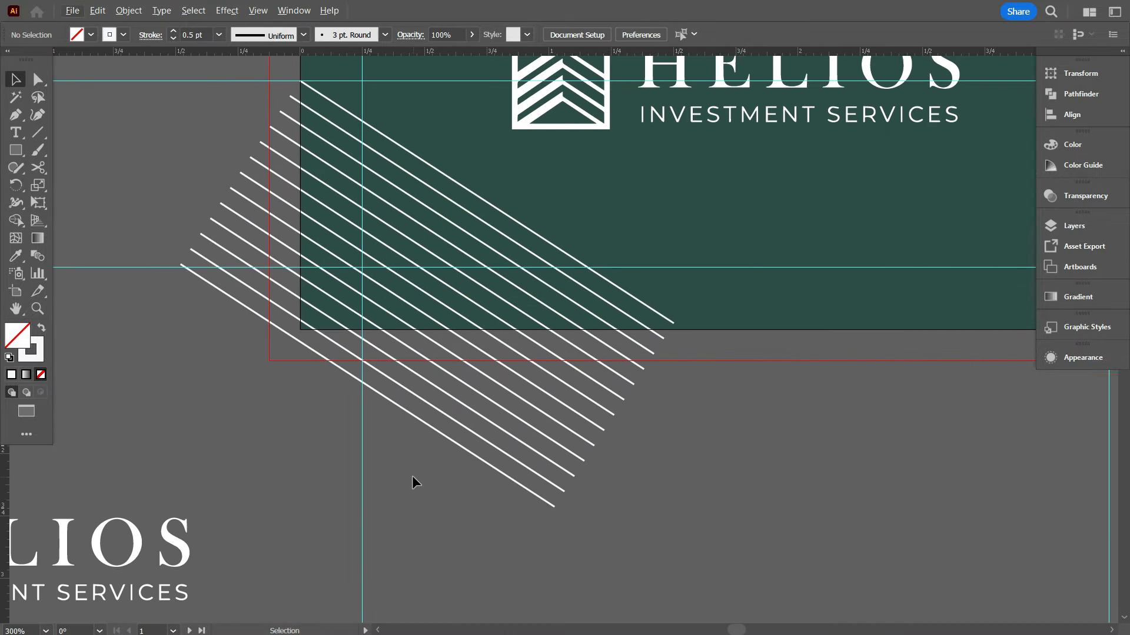
scroll(478, 442, down, 1)
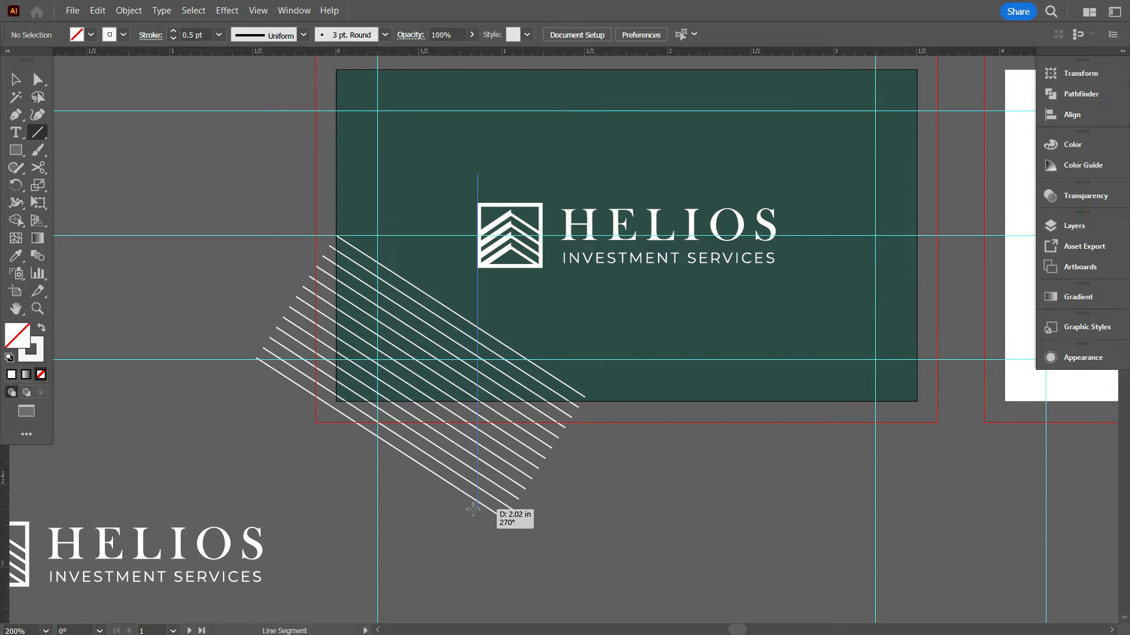
Erase the stripe overhangs with Shape Builder, using the stripes, vertical line and card background
click(16, 79)
click(242, 295)
scroll(337, 319, up, 1)
click(443, 304)
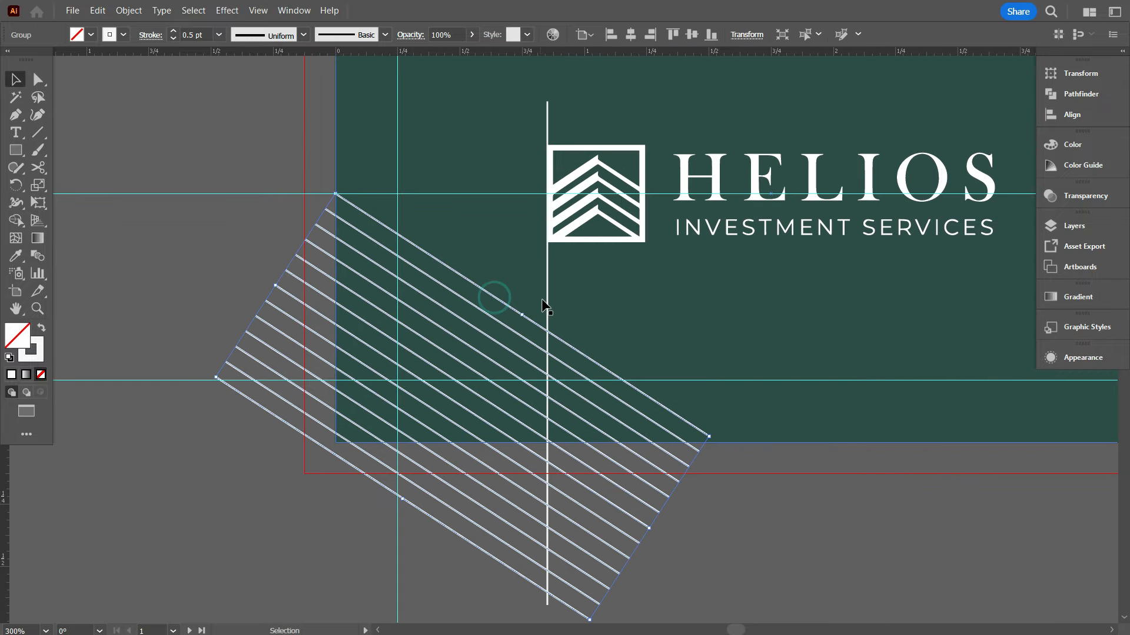
shift+click(477, 301)
shift+click(746, 329)
scroll(467, 290, down, 1)
click(16, 220)
scroll(368, 253, up, 1)
mouse_move(366, 194)
mouse_down()
mouse_move(341, 461)
mouse_move(728, 454)
mouse_up()
scroll(373, 194, up, 2)
alt+click(376, 215)
scroll(376, 244, down, 2)
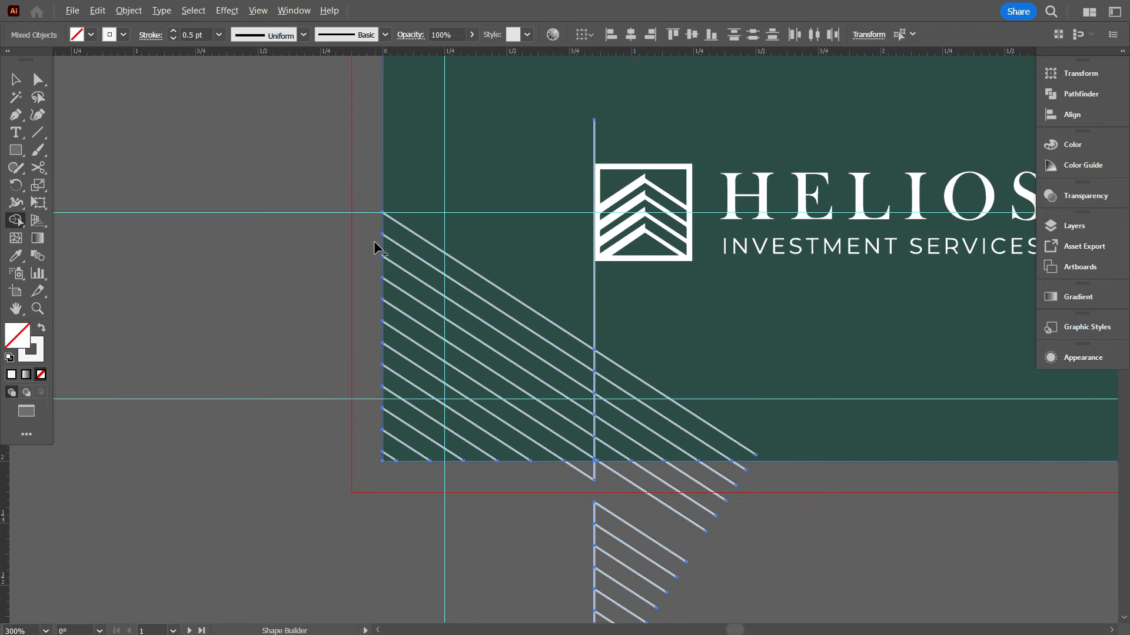
scroll(376, 244, down, 1)
Select the cutting line and stripe lines, undoing an accidental move
key(v)
click(238, 372)
click(594, 270)
shift+click(640, 350)
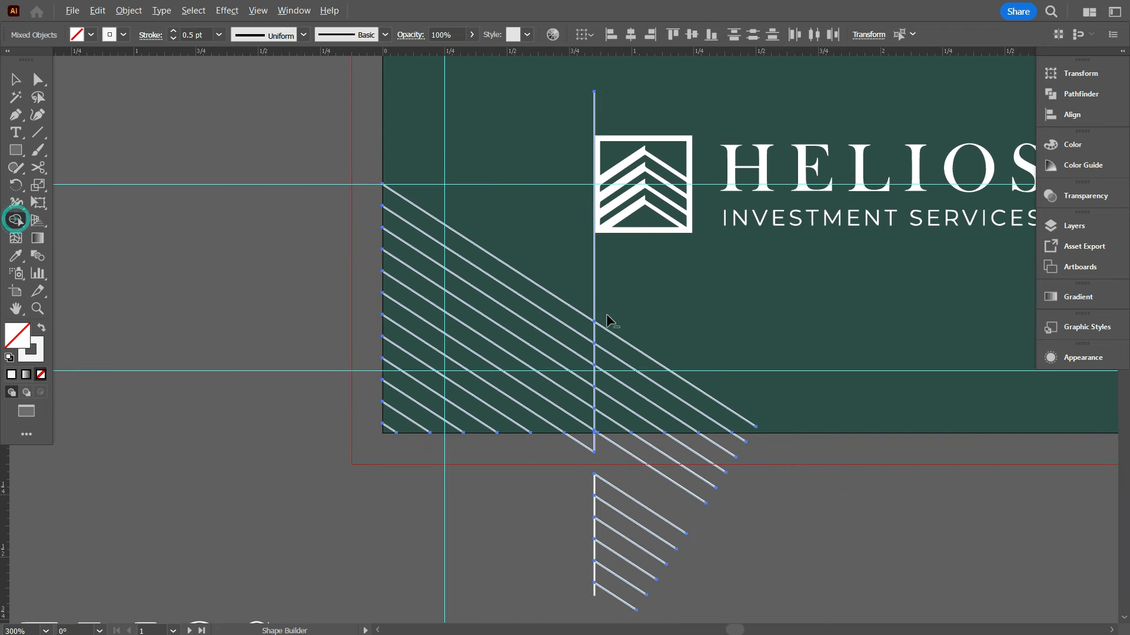
click(16, 82)
click(188, 216)
scroll(188, 216, down, 1)
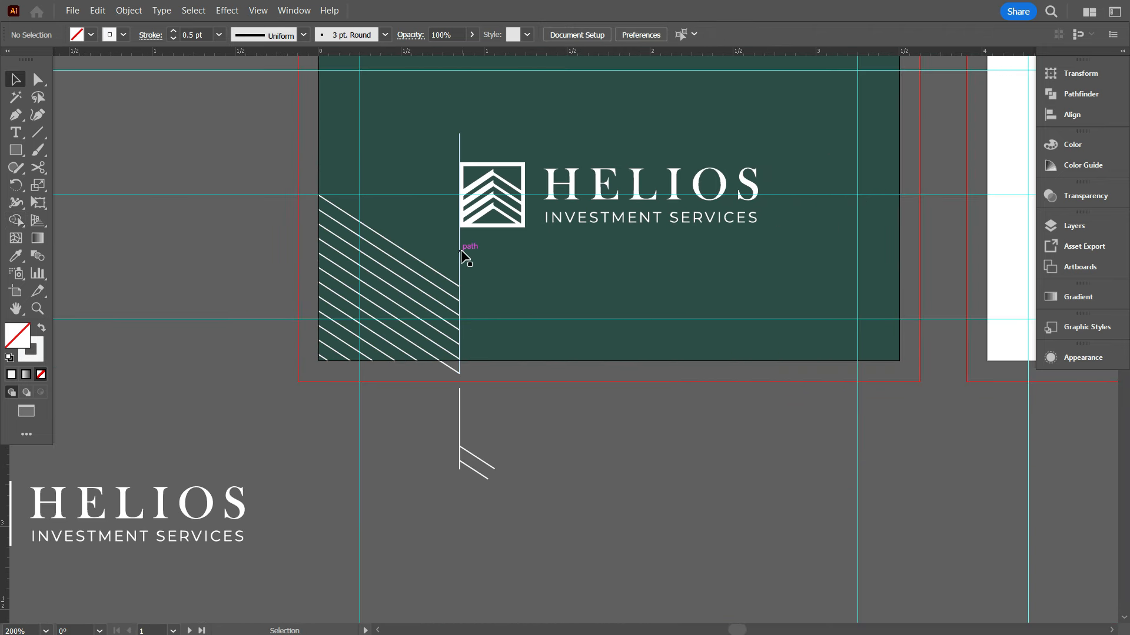
drag(420, 434, 470, 451)
right_click(540, 459)
click(512, 467)
key(ctrl+z)
Remove the stray stripe pieces left below the card
click(478, 458)
right_click(564, 437)
click(486, 452)
scroll(430, 363, up, 4)
key(shift+m)
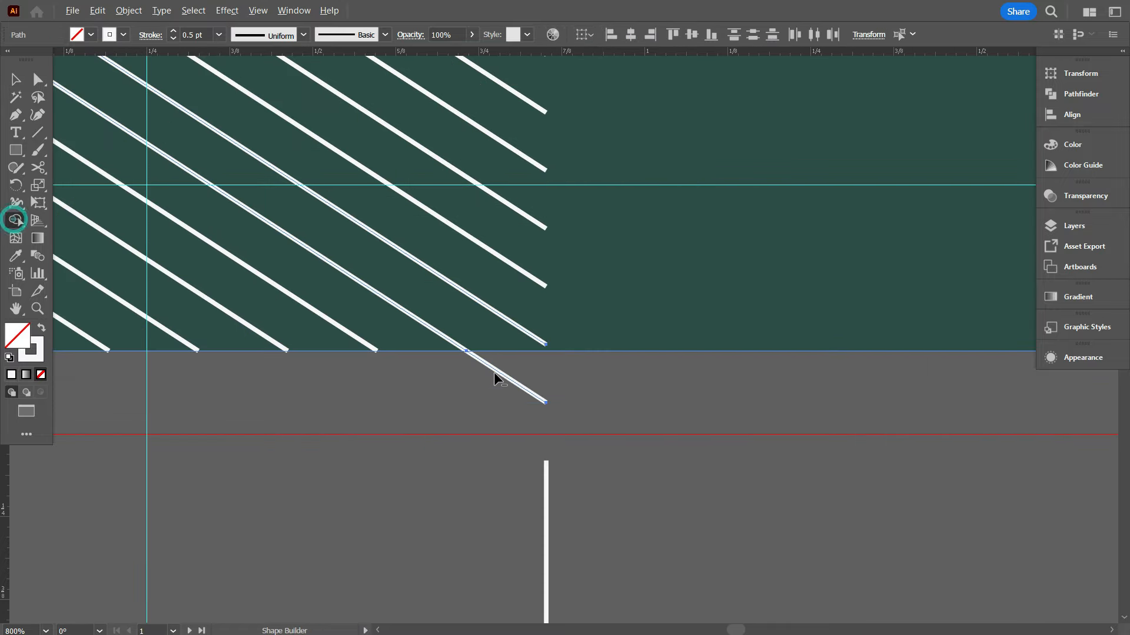
scroll(512, 394, down, 4)
key(v)
drag(568, 497, 340, 302)
key(Delete)
click(547, 363)
scroll(555, 406, up, 1)
Lock the card background, group the trimmed stripes, and drag a copy below the card
key(ctrl+2)
right_click(587, 353)
click(638, 374)
scroll(382, 448, down, 2)
drag(472, 385, 651, 513)
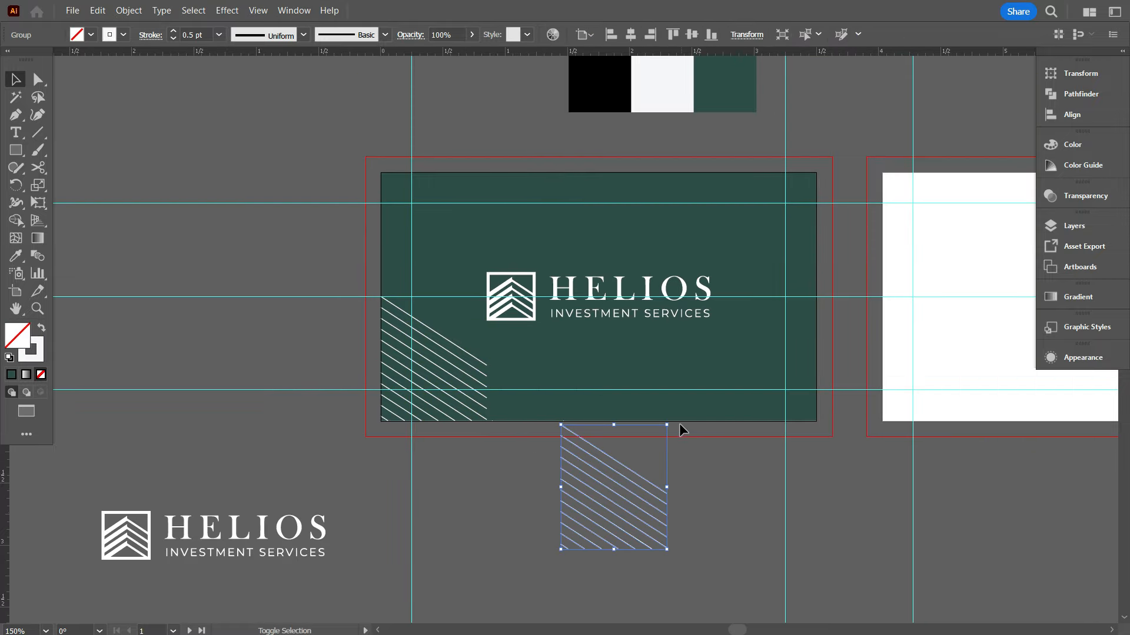
drag(677, 425, 816, 174)
Rotate the stripe copy 180° and align it to the card's top-right corner
click(683, 470)
click(600, 445)
scroll(519, 415, down, 2)
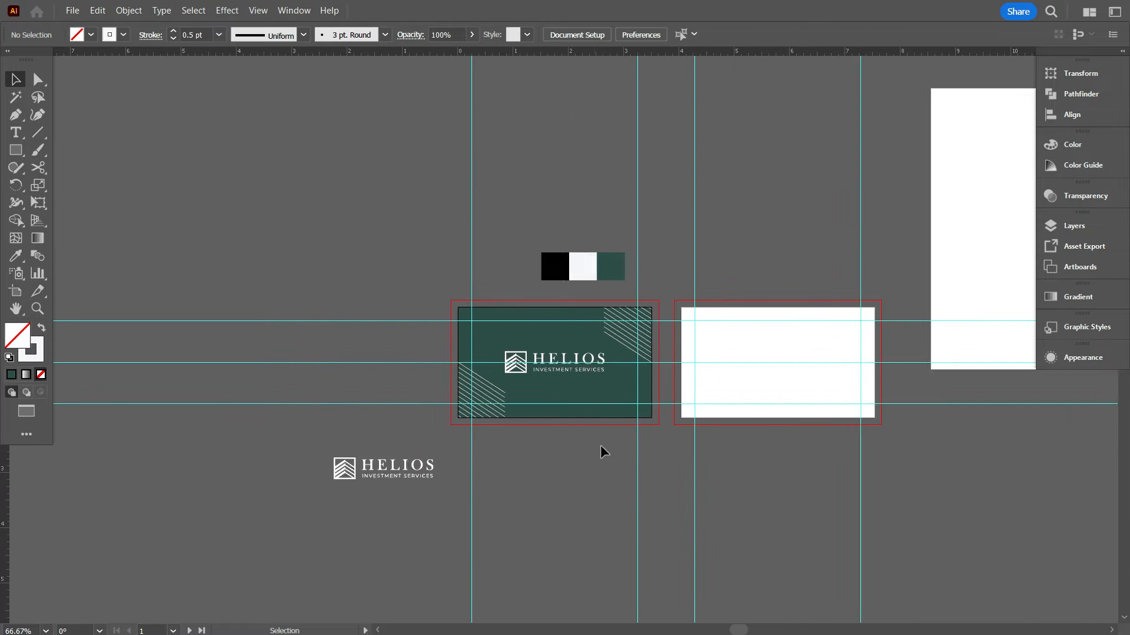
scroll(618, 456, up, 2)
scroll(573, 494, up, 2)
scroll(589, 171, up, 2)
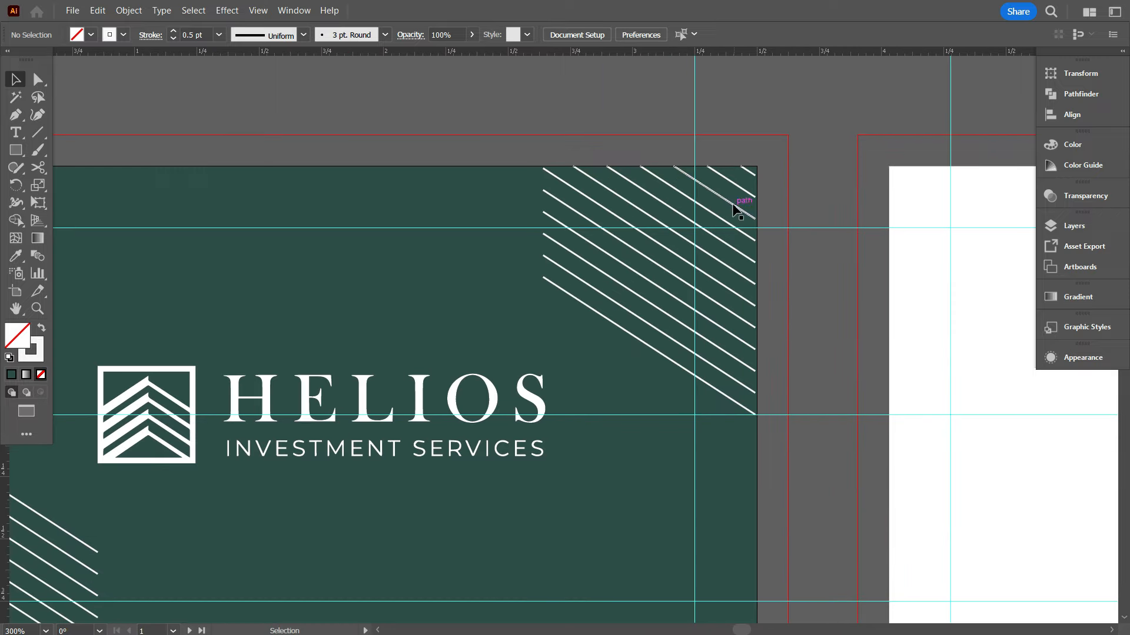
click(671, 210)
click(671, 36)
click(646, 133)
Set both stripe groups to 50% opacity, outline their strokes, and group them
scroll(661, 197, down, 2)
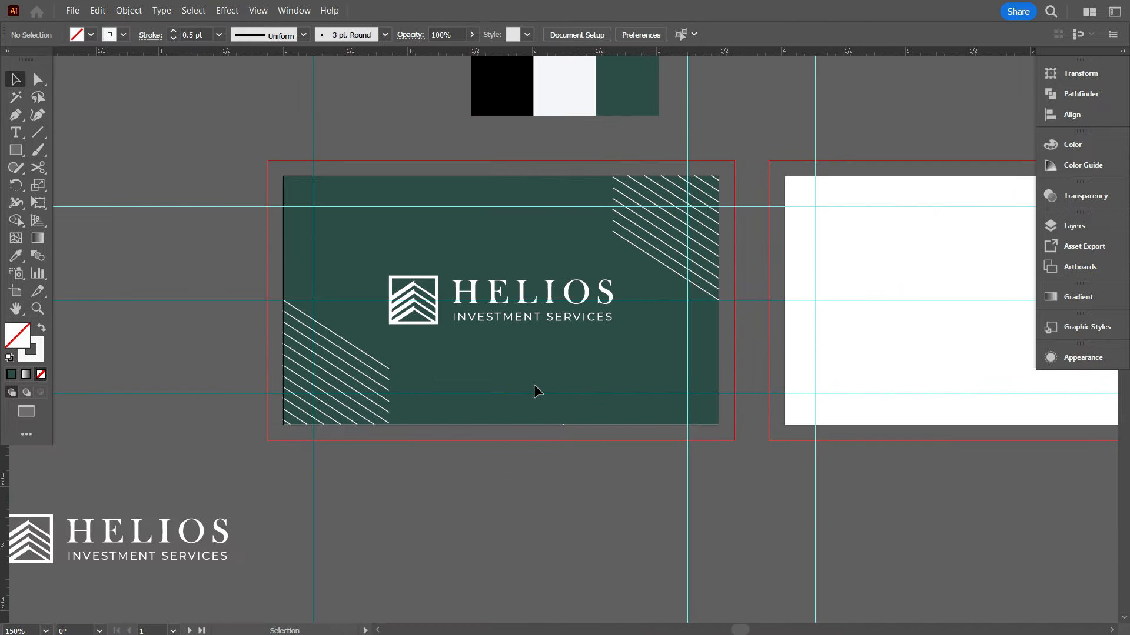
click(376, 361)
shift+click(638, 247)
click(434, 67)
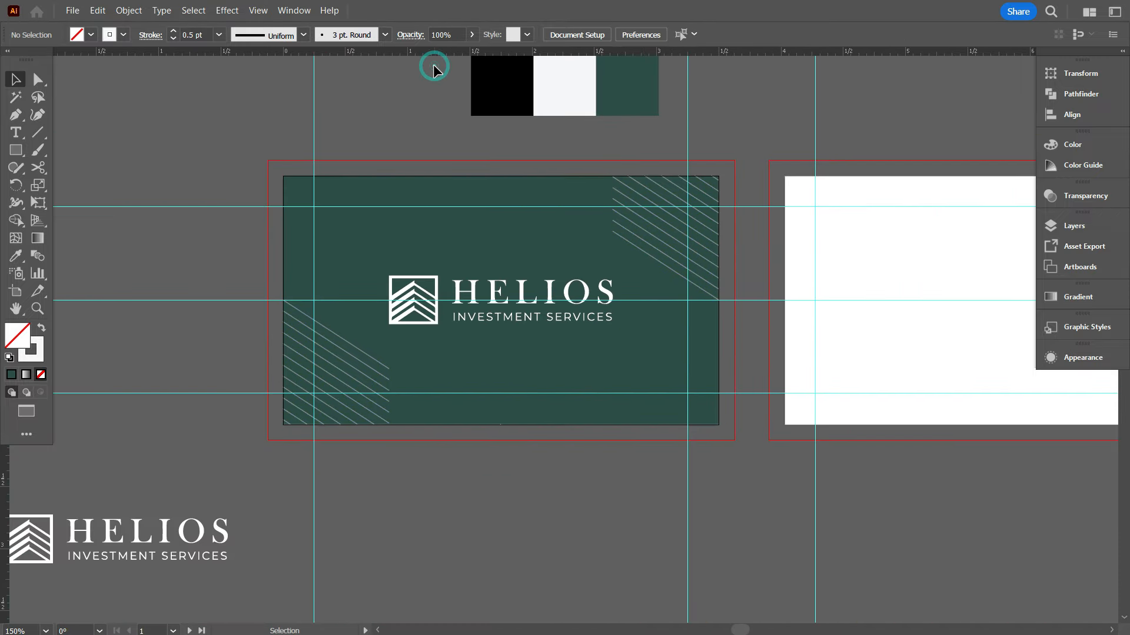
click(128, 10)
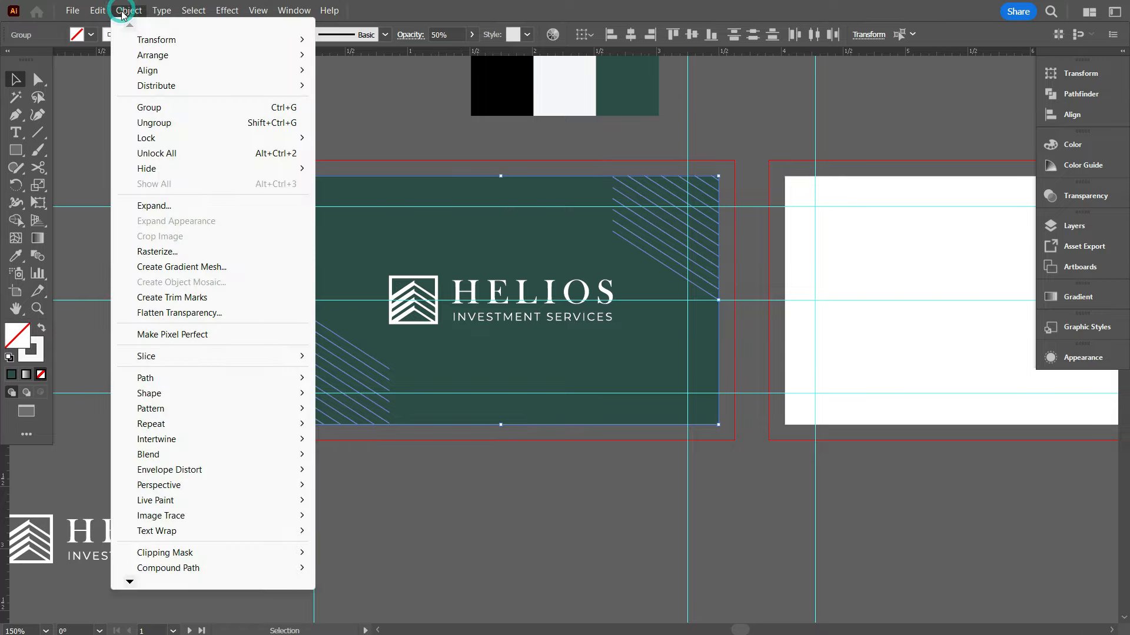
mouse_move(189, 374)
click(412, 415)
right_click(465, 223)
click(523, 420)
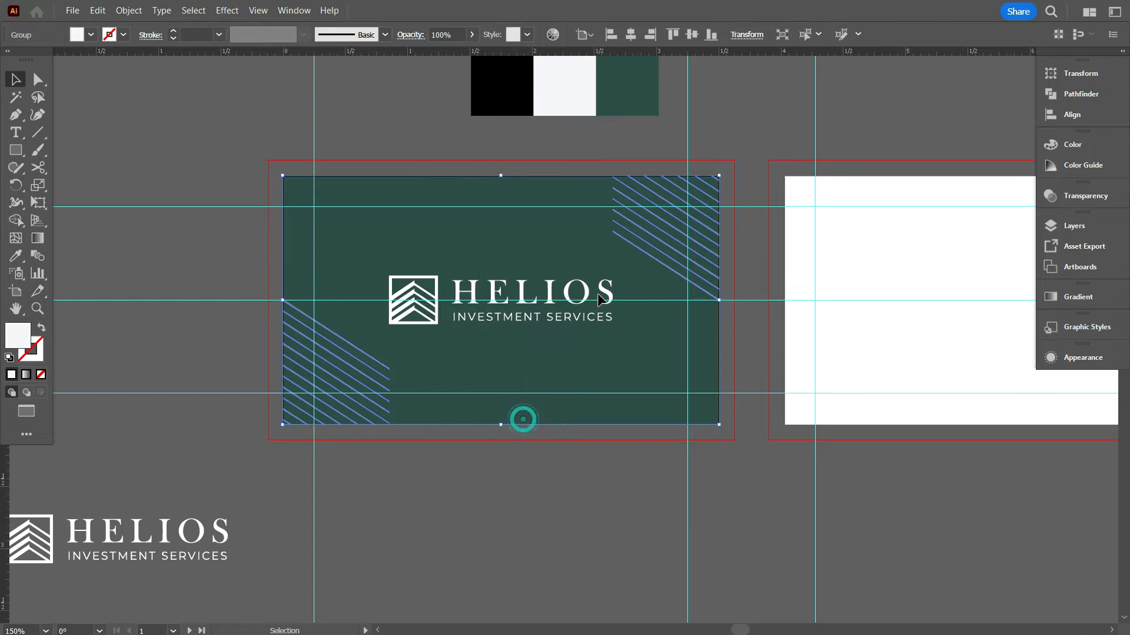
Zoom in on the green card and draw a vertical line across it
key(ctrl+1)
click(409, 428)
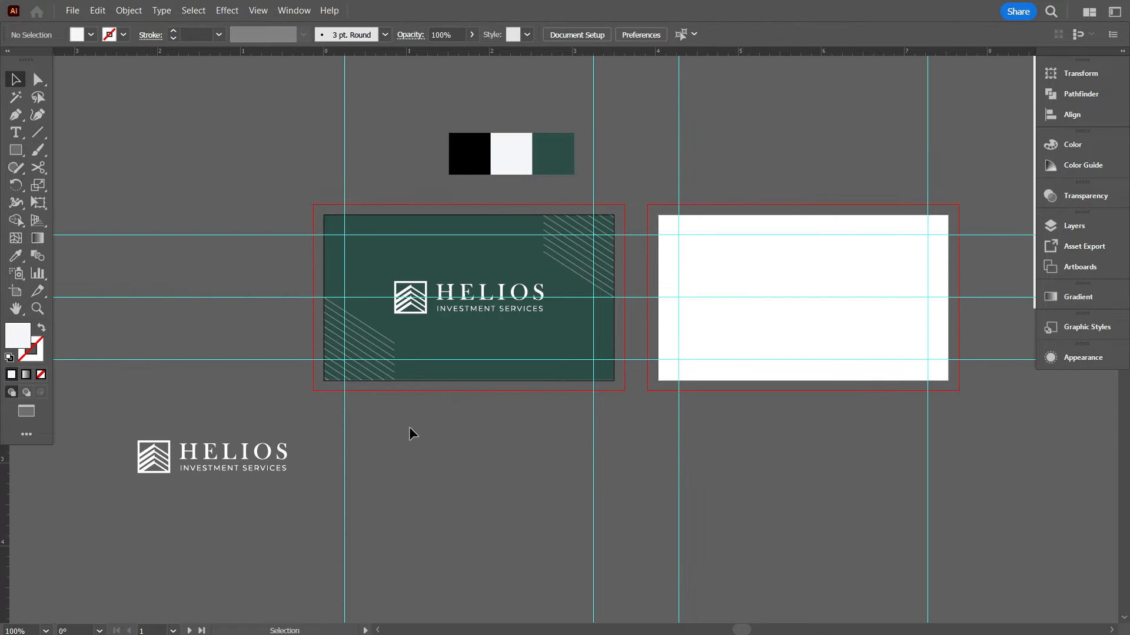
key(ctrl+plus)
drag(362, 148, 363, 511)
scroll(545, 452, up, 2)
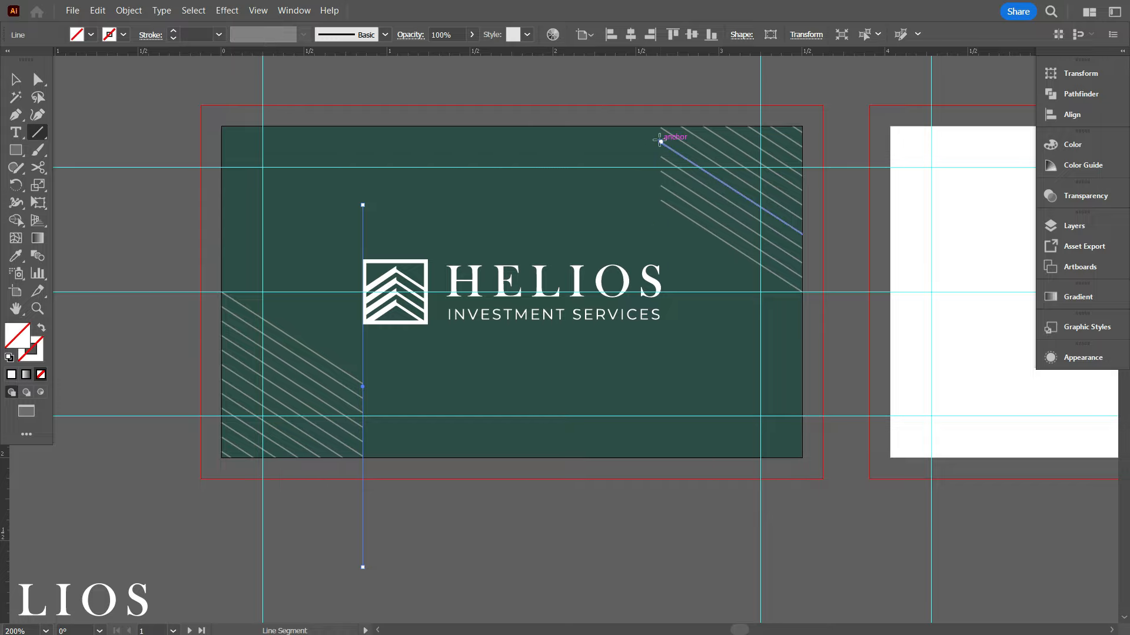
scroll(322, 528, down, 2)
scroll(324, 528, down, 4)
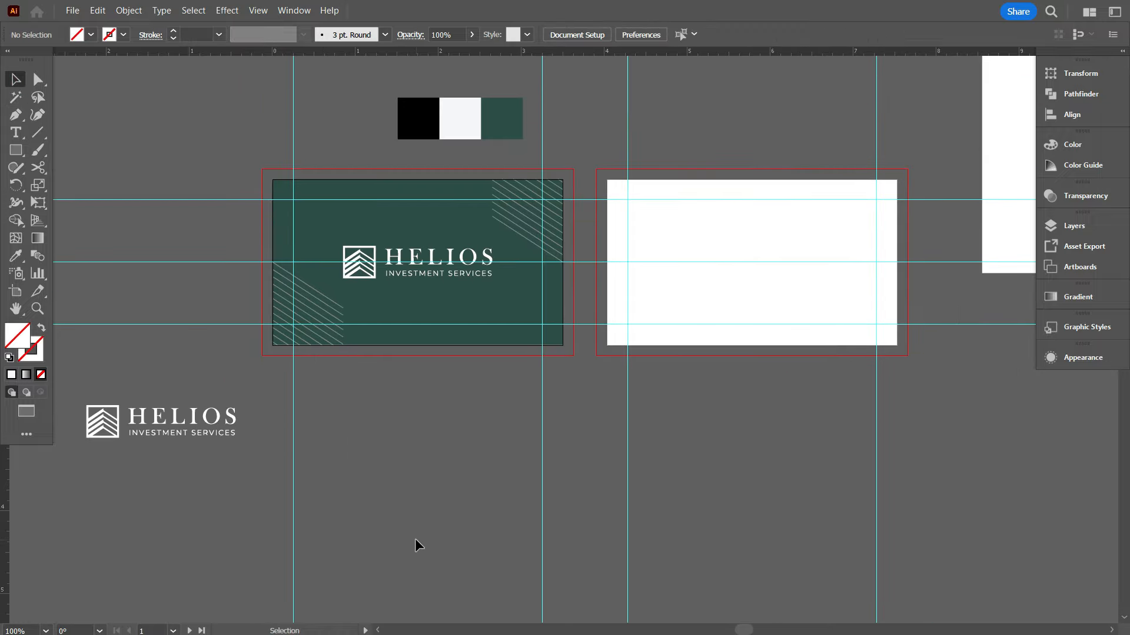
scroll(450, 453, down, 1)
scroll(449, 453, down, 1)
scroll(797, 353, up, 1)
Place the Helios logo below the white card with the contact text beside it
scroll(765, 353, up, 1)
scroll(653, 359, down, 1)
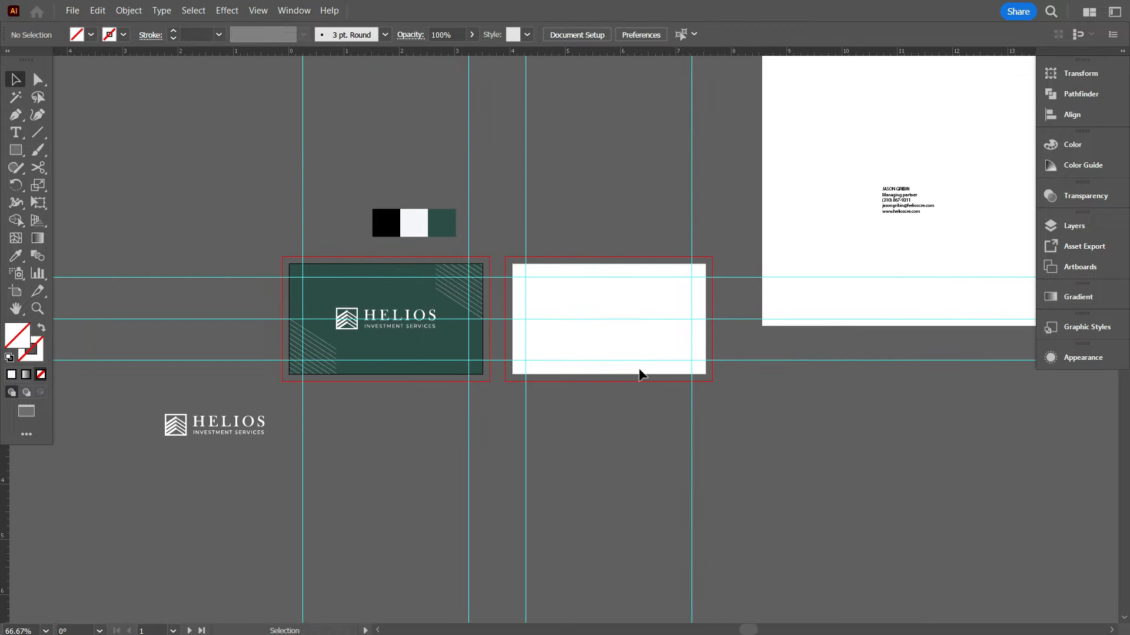
scroll(640, 371, down, 1)
drag(264, 410, 631, 333)
scroll(631, 333, up, 2)
scroll(514, 429, down, 2)
drag(531, 341, 532, 459)
scroll(490, 423, down, 1)
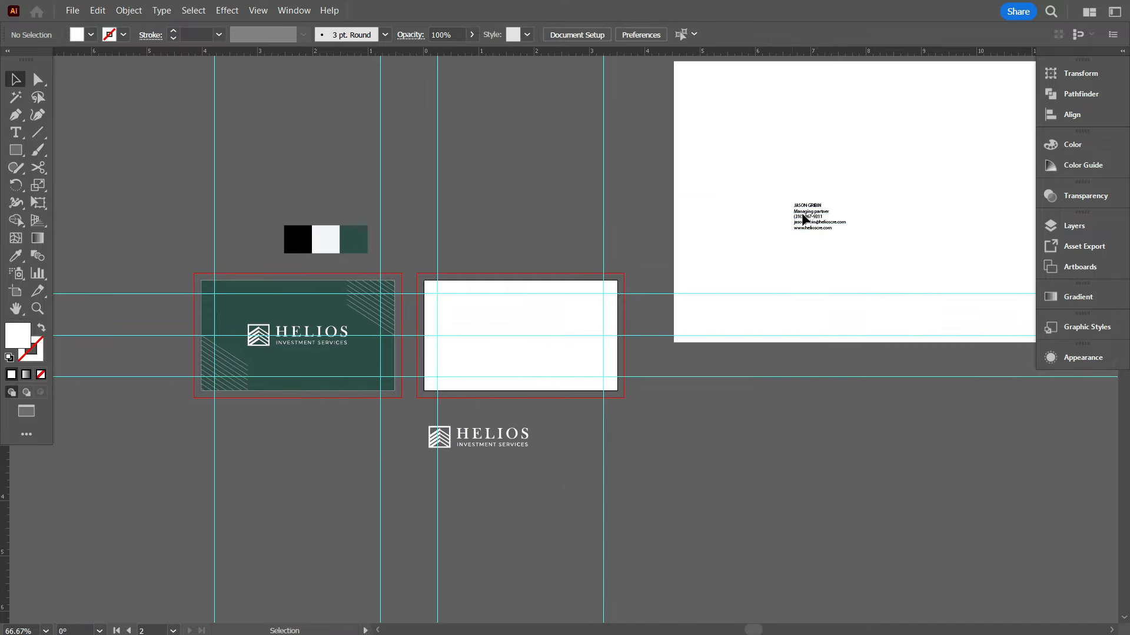
drag(802, 220, 625, 448)
scroll(634, 486, up, 4)
click(648, 474)
Draw a swoosh, a check mark and an underline beside the phone, e-mail and website lines
scroll(604, 356, up, 1)
scroll(591, 337, down, 1)
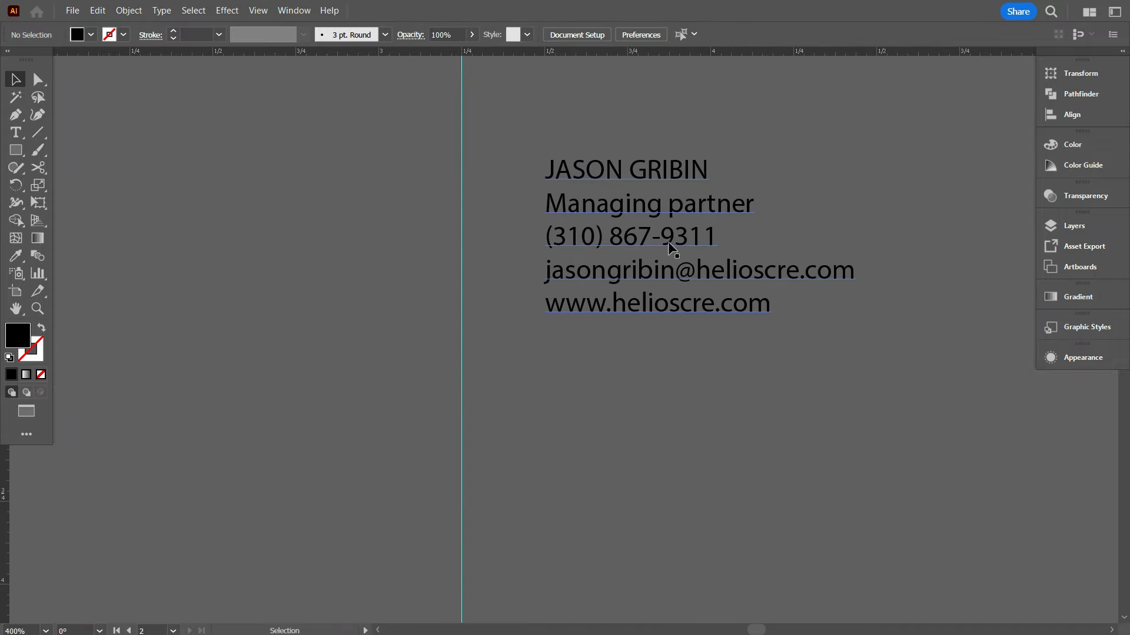
drag(883, 187, 967, 134)
drag(867, 267, 915, 236)
mouse_move(796, 309)
mouse_down()
mouse_move(807, 317)
mouse_move(872, 295)
mouse_up()
scroll(676, 311, down, 2)
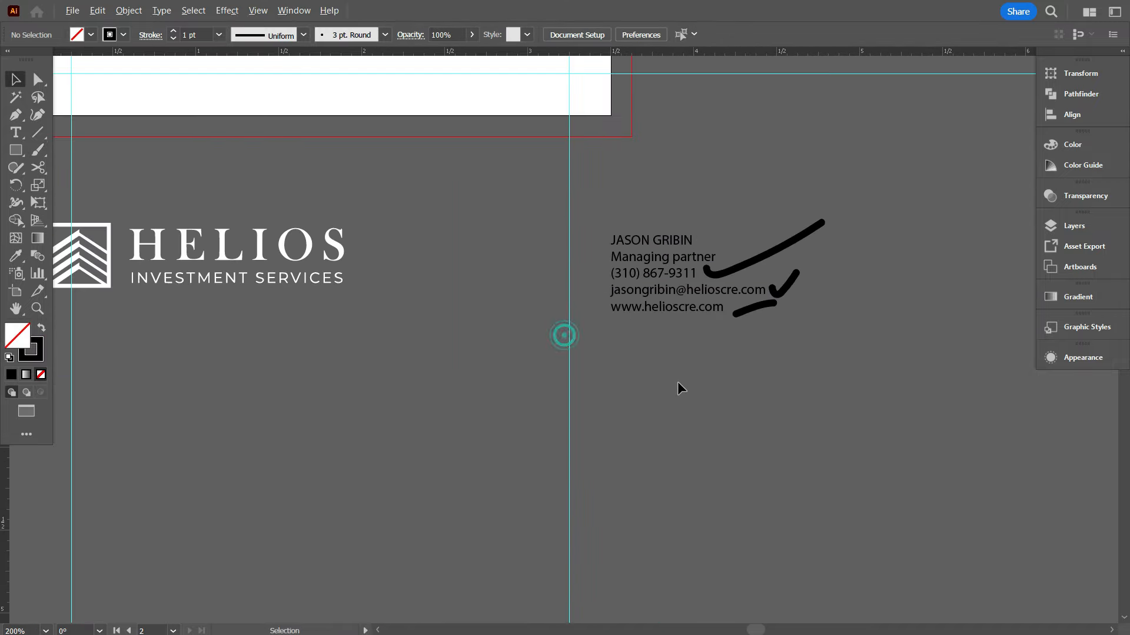
scroll(679, 382, down, 1)
scroll(679, 383, up, 5)
Recolour the Helios logo black using the Eyedropper and the black swatch
click(690, 371)
scroll(571, 423, down, 1)
click(471, 425)
click(16, 255)
click(131, 129)
click(15, 81)
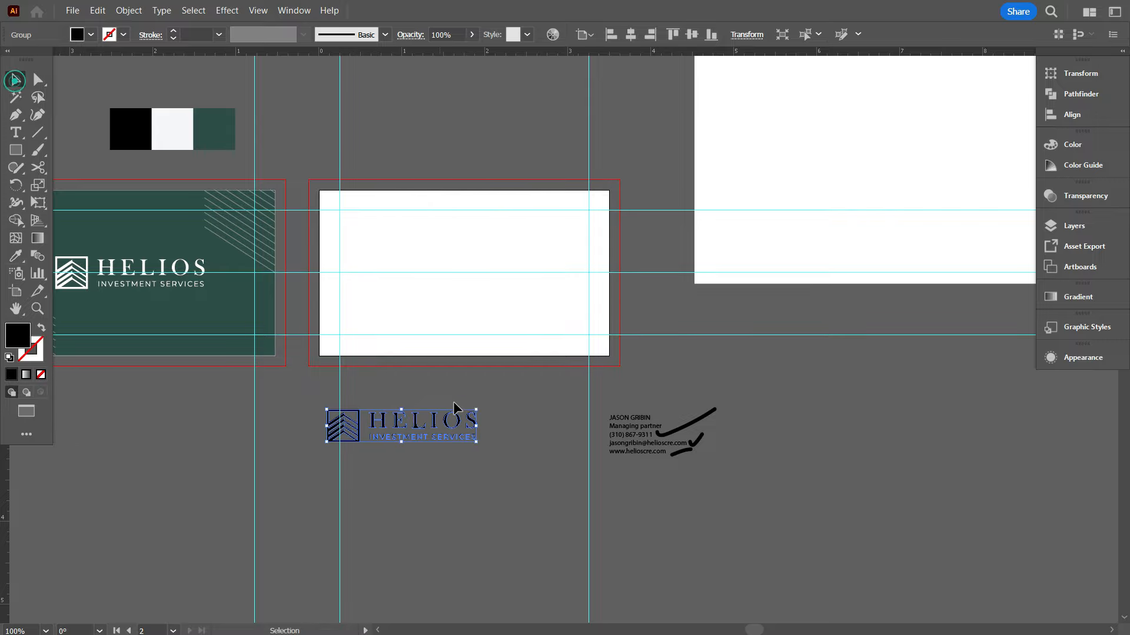
Scale the black logo and place it at the card's top-left guide corner
drag(420, 277, 425, 226)
scroll(320, 213, up, 4)
drag(992, 341, 693, 276)
scroll(437, 220, up, 4)
drag(377, 233, 315, 206)
scroll(263, 133, up, 2)
click(315, 197)
scroll(395, 261, down, 5)
drag(465, 275, 478, 284)
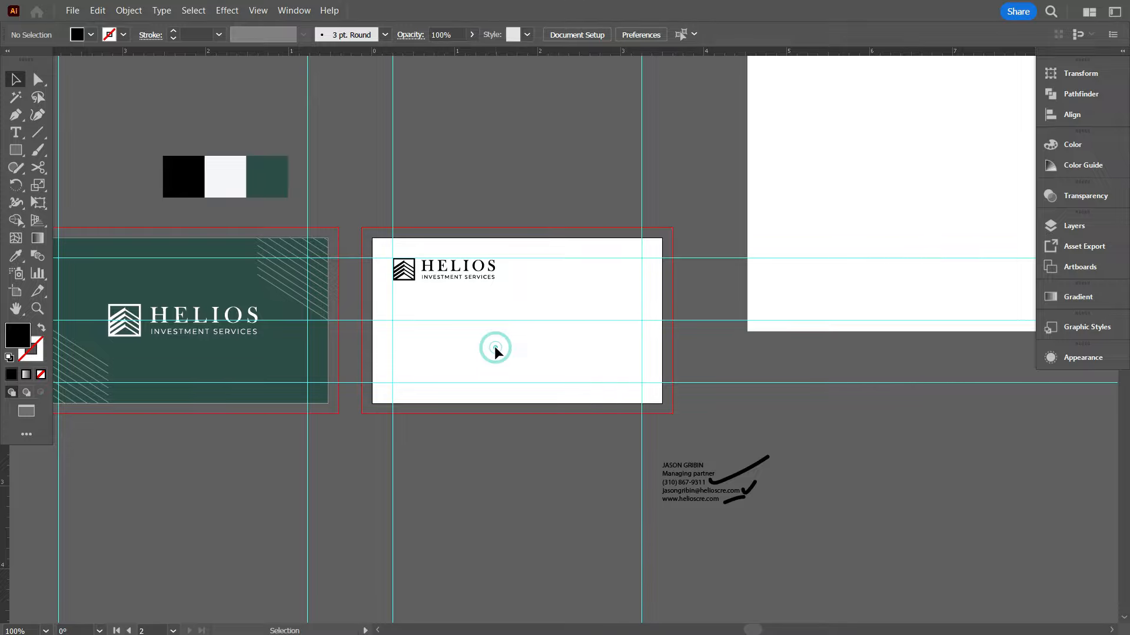
scroll(495, 347, down, 1)
Move the contact text and its marks left beneath the card
drag(743, 480, 688, 417)
drag(707, 457, 551, 457)
click(502, 509)
scroll(502, 509, up, 1)
scroll(502, 510, up, 1)
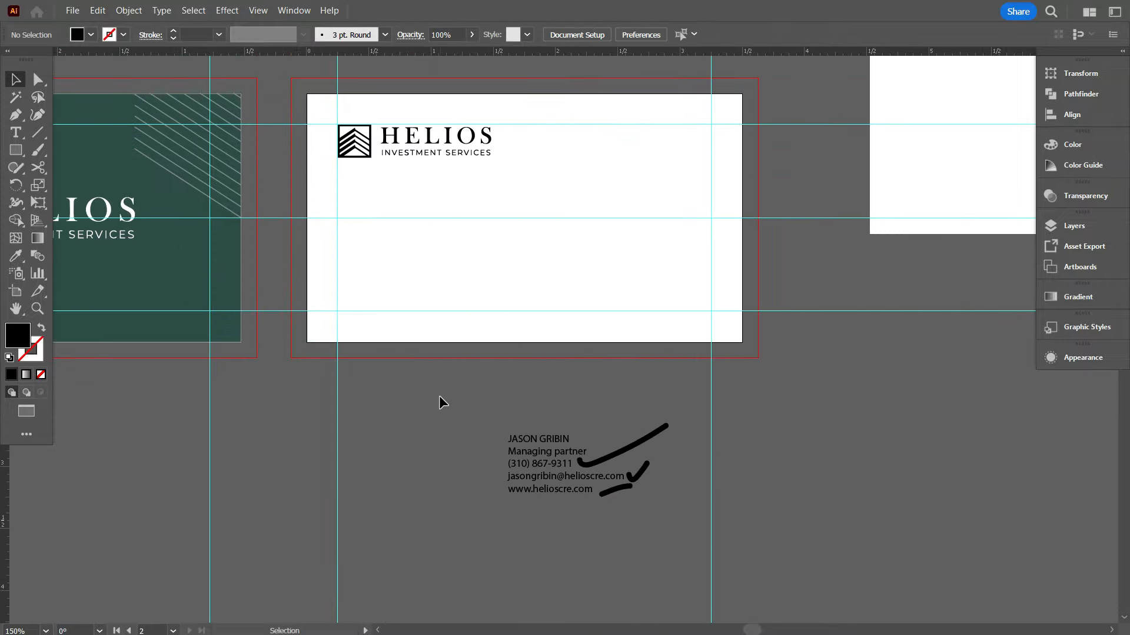
scroll(475, 406, down, 1)
scroll(475, 406, up, 3)
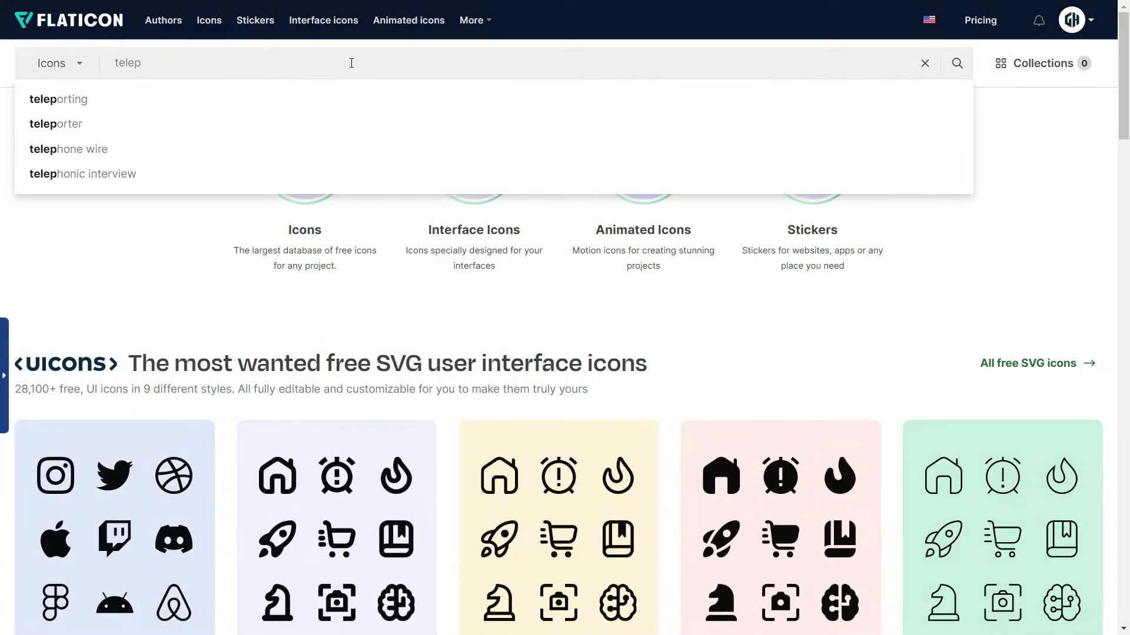
Search Flaticon for a telephone icon and download the handset icon for free
text(hone)
key(Return)
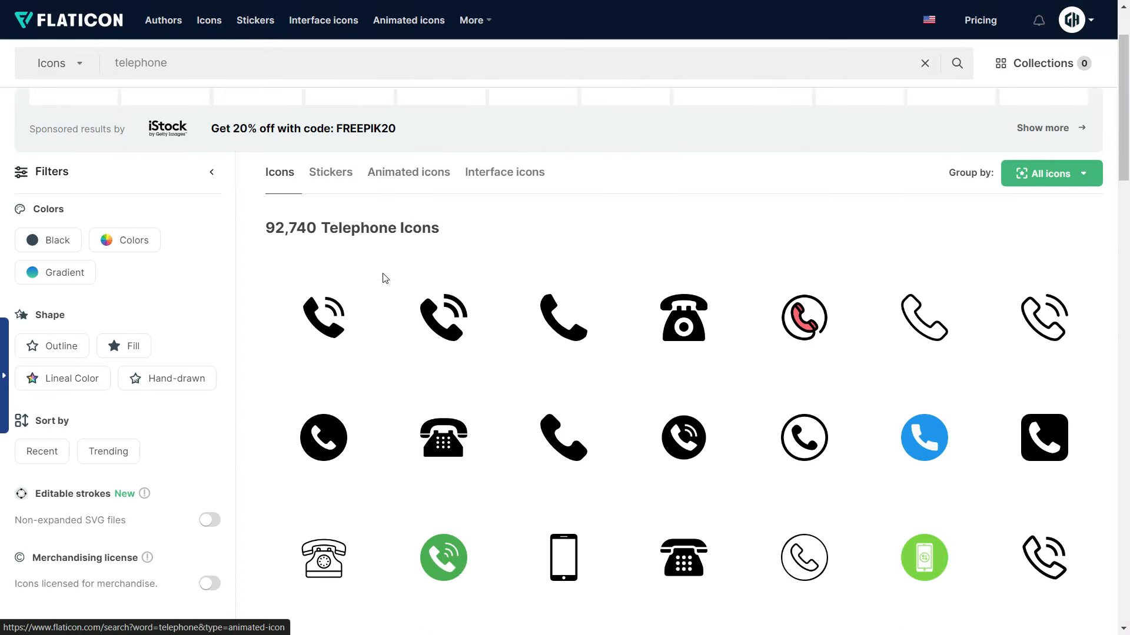
scroll(385, 278, down, 2)
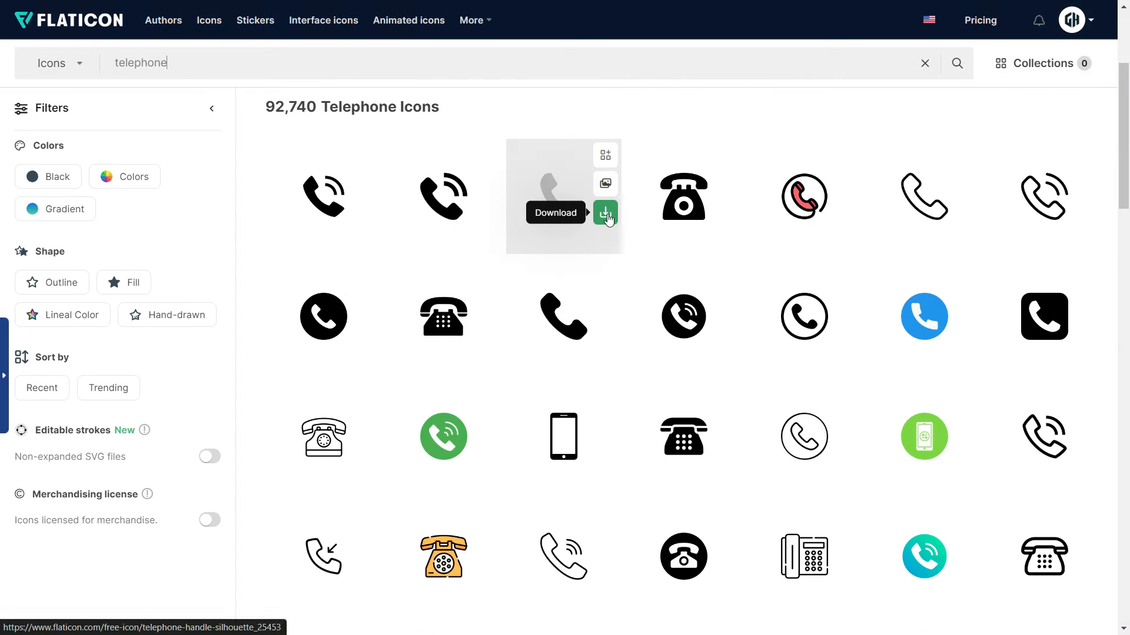
click(605, 213)
click(609, 294)
click(623, 292)
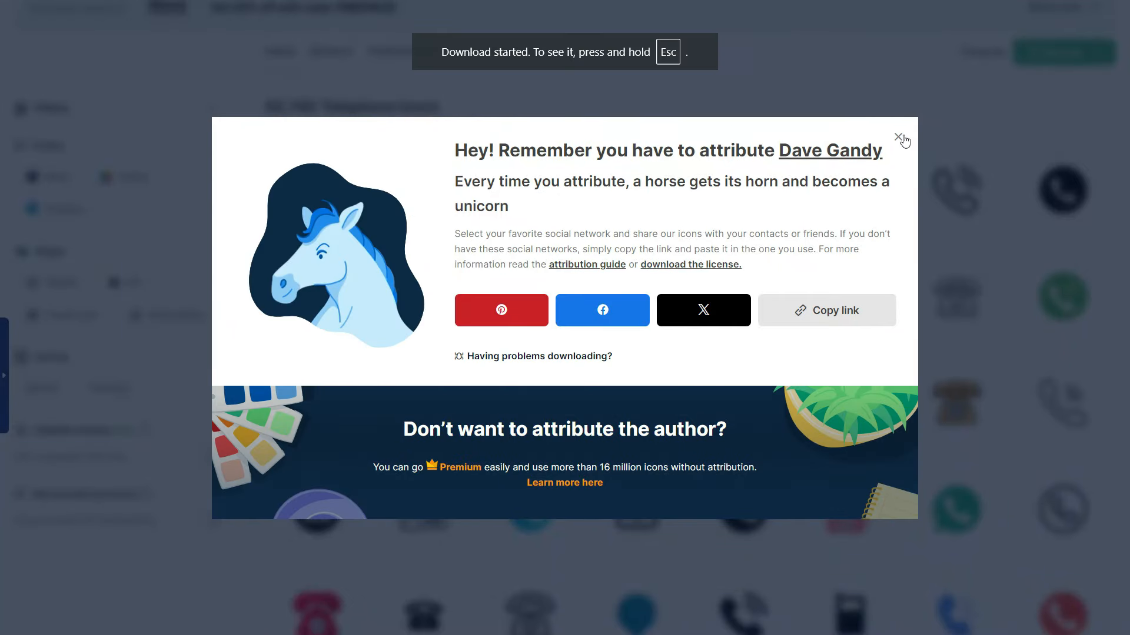
click(895, 139)
Search 'email' and download a free envelope icon
scroll(671, 234, up, 3)
triple_click(240, 65)
text(email)
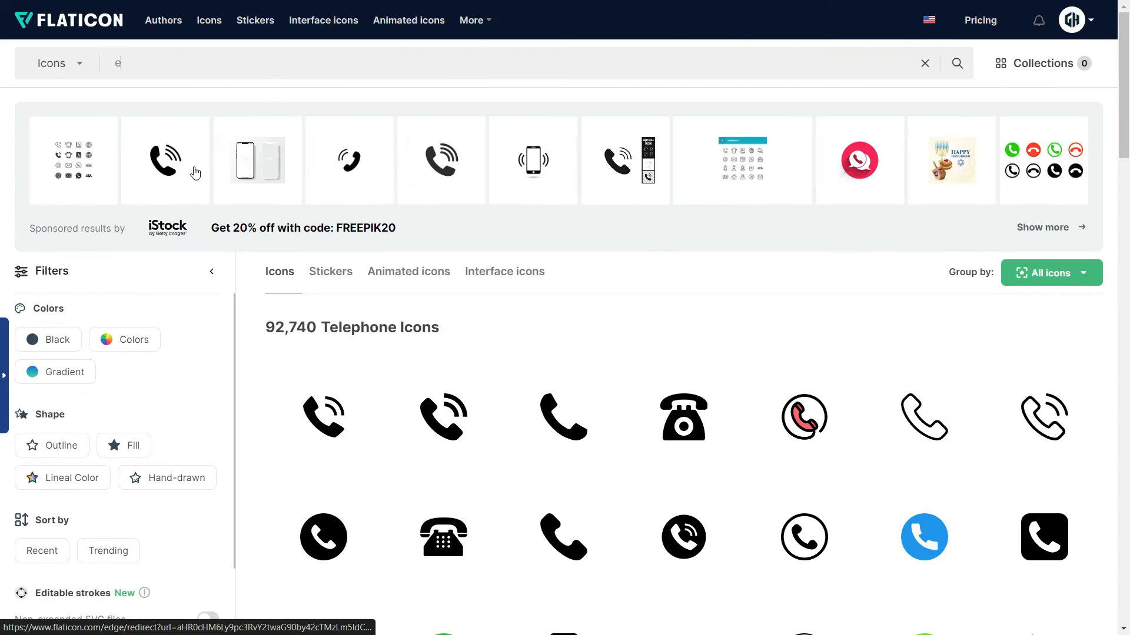
key(Return)
scroll(530, 384, down, 2)
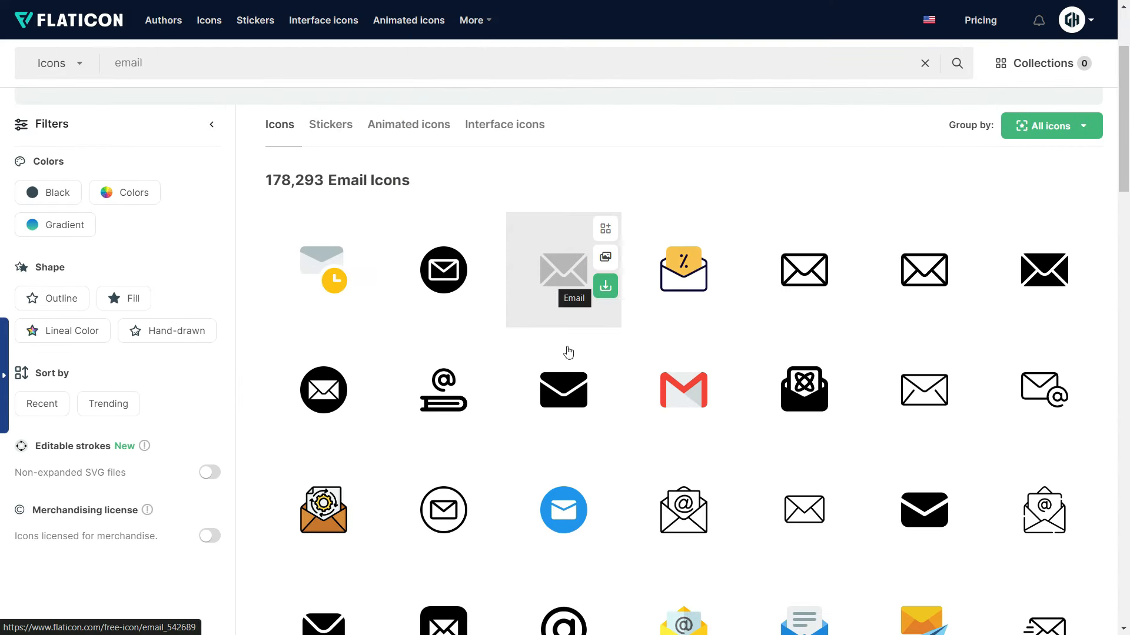
click(605, 404)
click(646, 312)
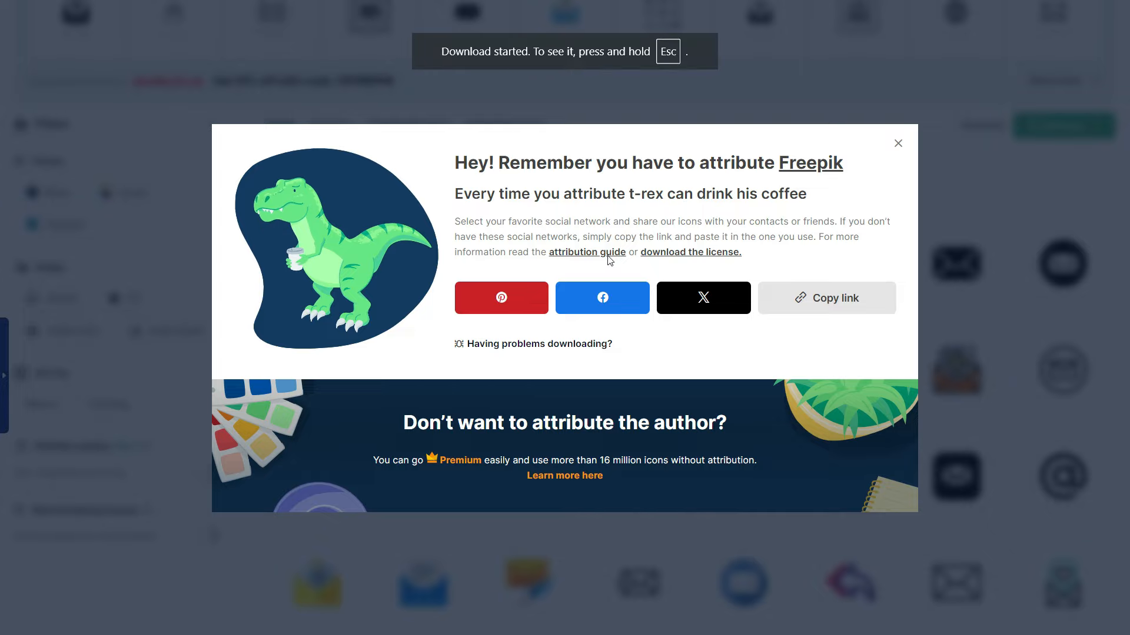
click(897, 147)
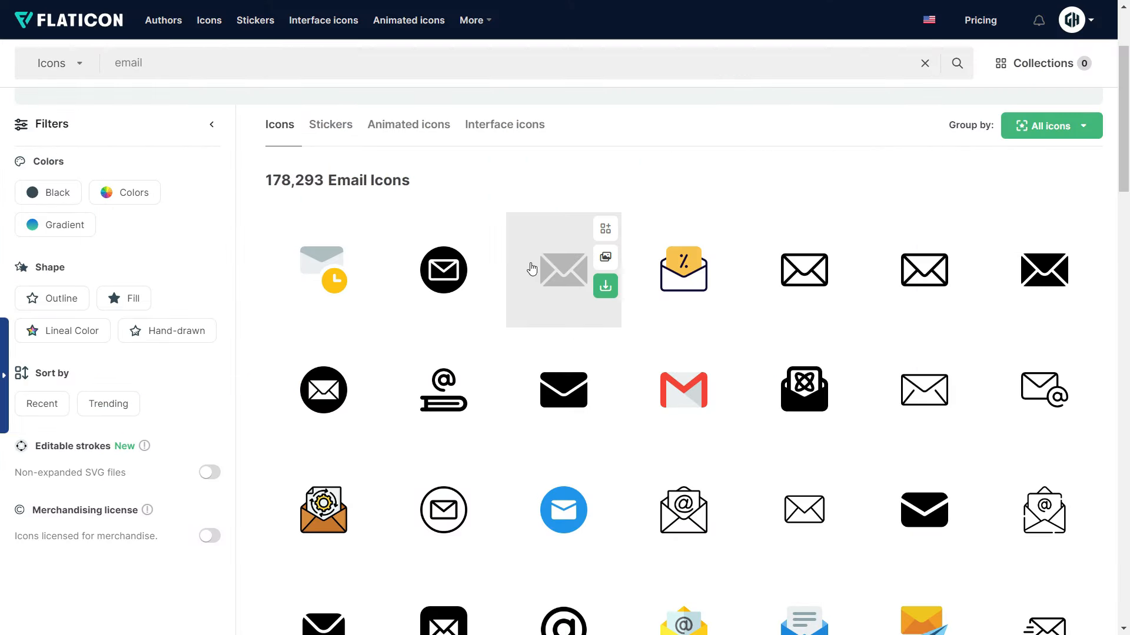
Search 'website' and download a free website icon
triple_click(118, 63)
text(website)
key(Return)
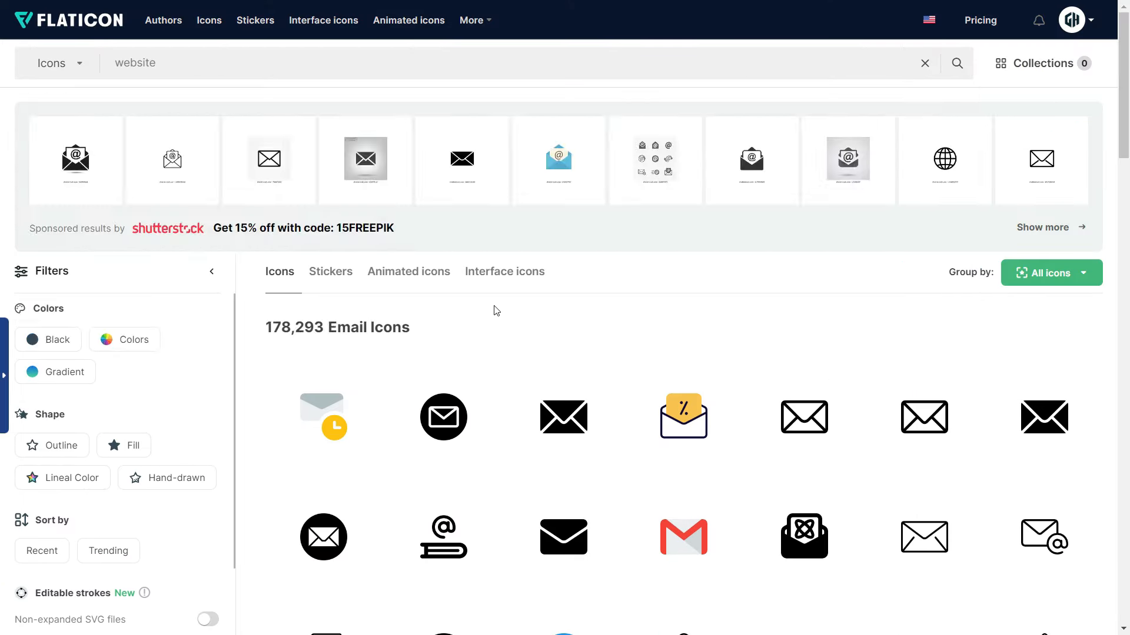
scroll(534, 391, down, 3)
scroll(618, 433, down, 3)
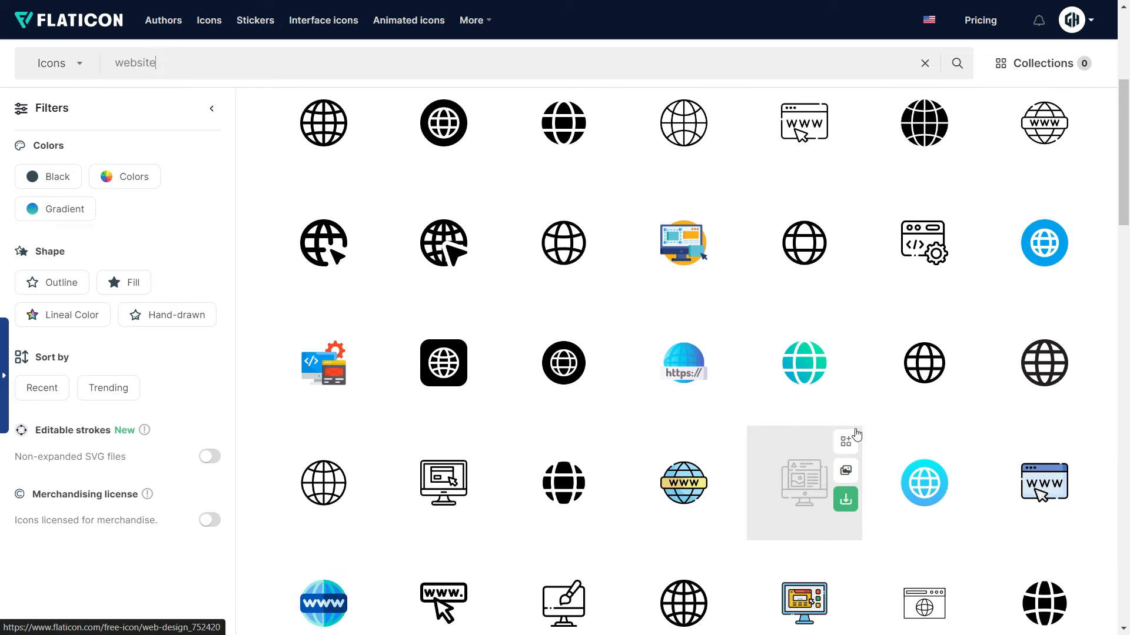
click(1084, 378)
click(701, 311)
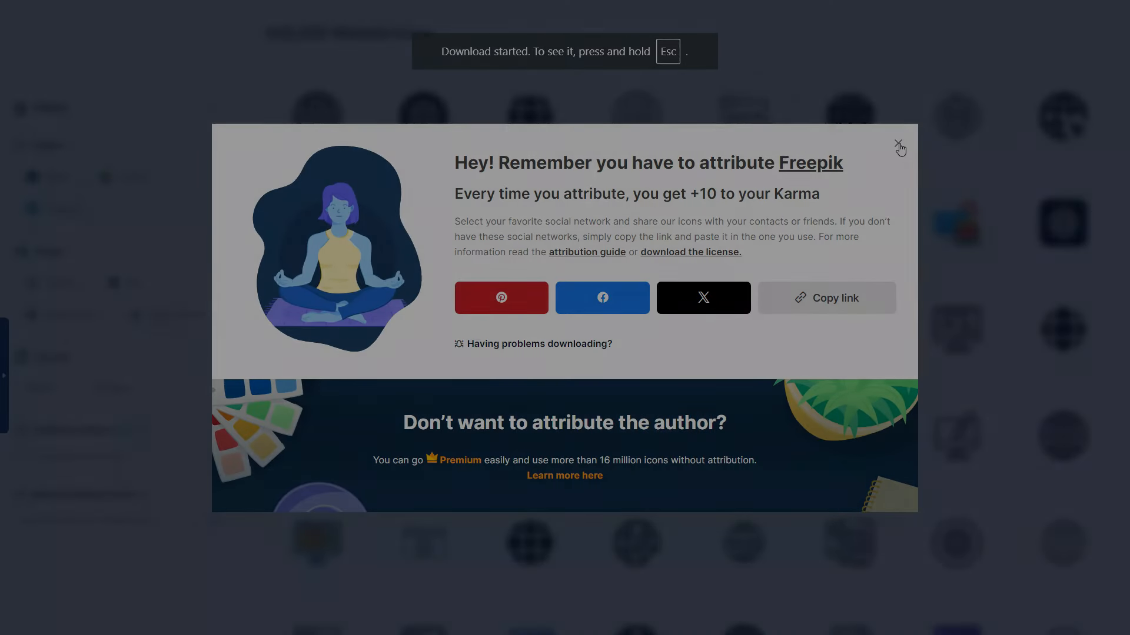
click(897, 143)
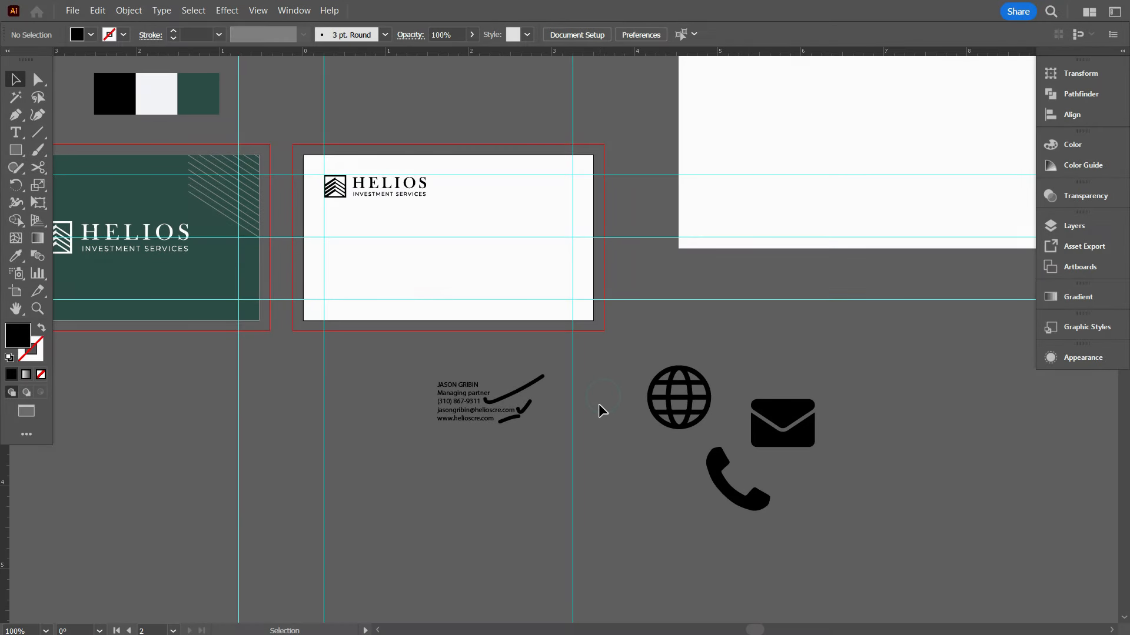
Create point text and paste the copied name and 'Managing partner' title over the placeholder
scroll(657, 443, up, 1)
scroll(653, 435, up, 2)
scroll(633, 404, up, 2)
scroll(421, 375, up, 1)
key(t)
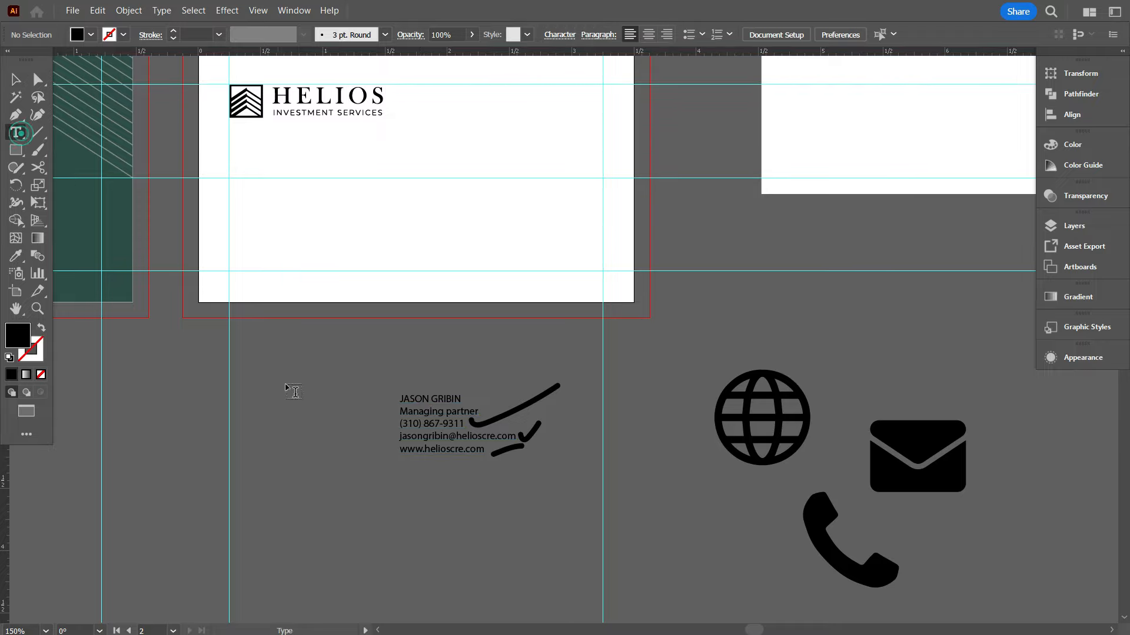
click(284, 391)
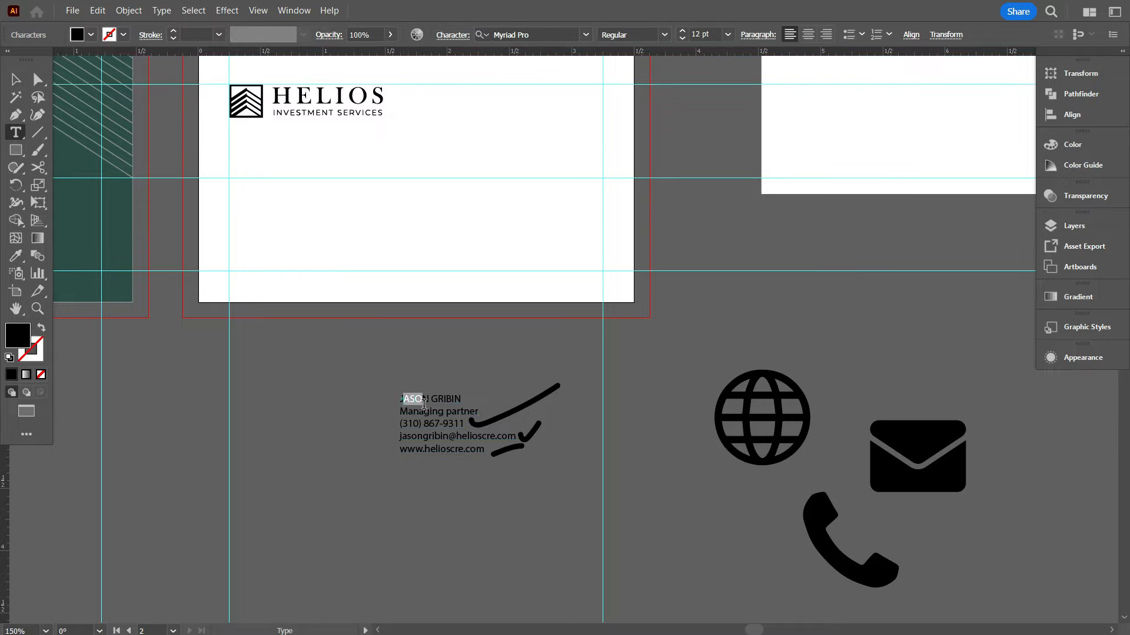
click(15, 133)
click(257, 372)
scroll(258, 372, up, 4)
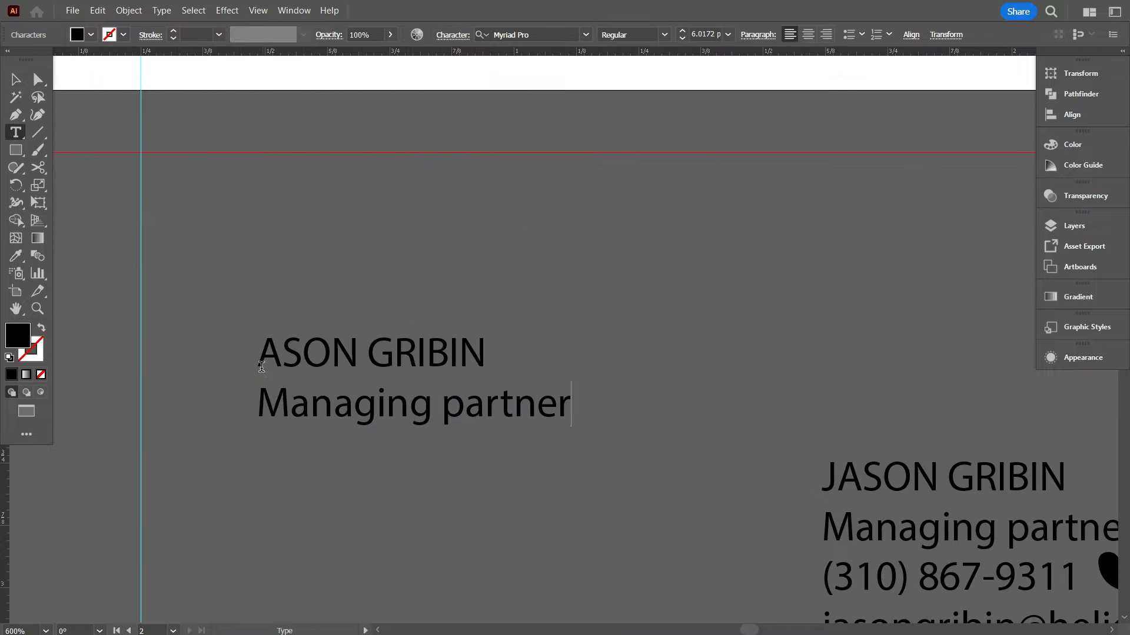
Add the missing capital first letter to the name
click(259, 362)
text(j)
key(BackSpace)
text(J)
scroll(336, 426, down, 3)
click(16, 79)
Move the name and title onto the card and set them in Raleway Bold
scroll(375, 400, up, 3)
drag(391, 476, 363, 270)
drag(542, 370, 424, 401)
click(586, 34)
text(ral)
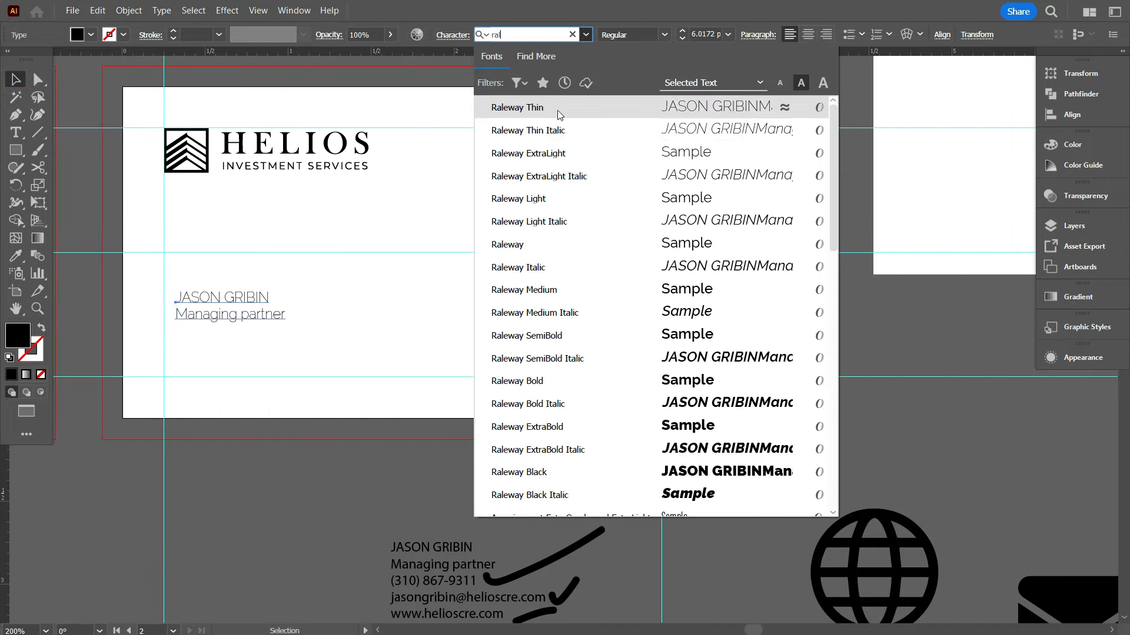
click(556, 108)
click(665, 36)
click(624, 244)
Align the name block to the guide intersection on the card
scroll(218, 334, up, 1)
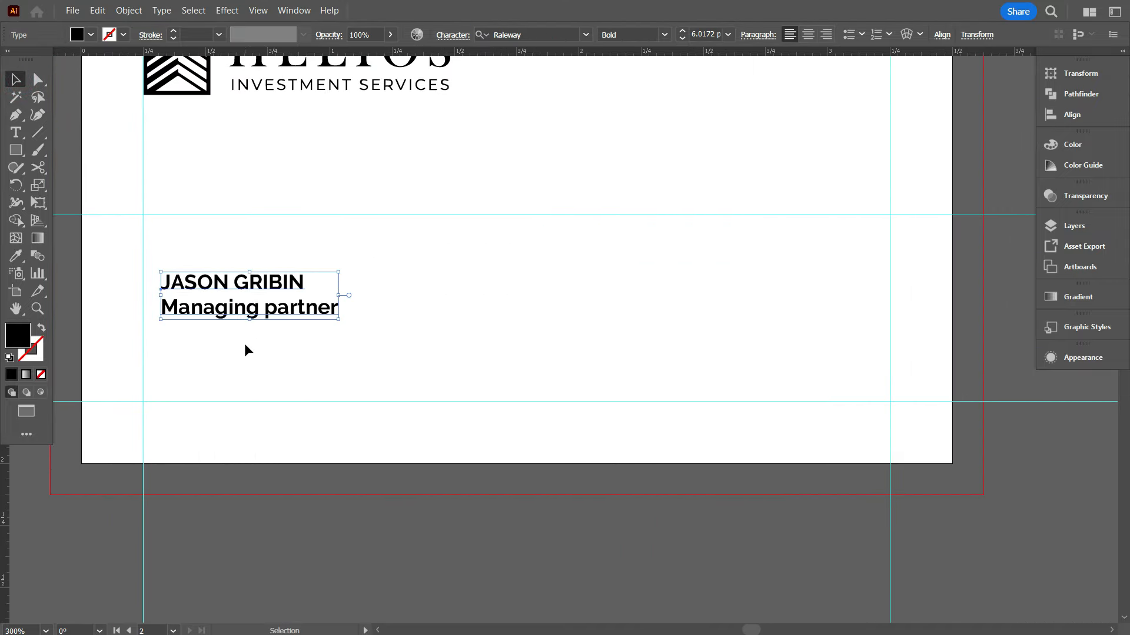
drag(245, 343, 321, 441)
scroll(709, 35, up, 4)
scroll(473, 343, down, 3)
scroll(461, 376, up, 2)
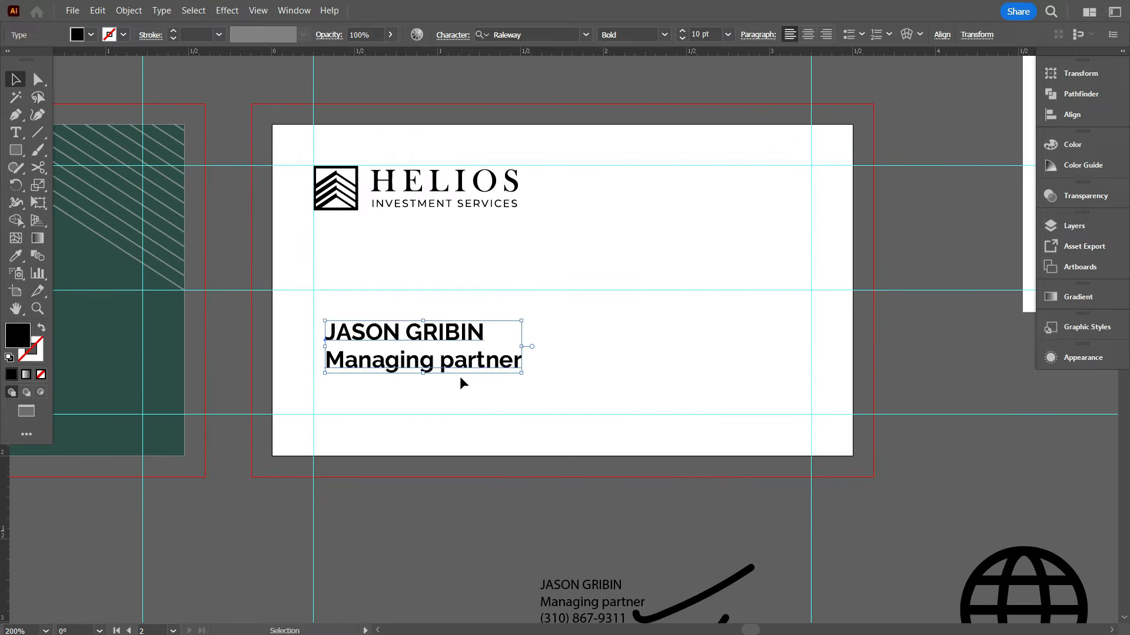
drag(457, 360, 445, 328)
scroll(665, 71, up, 1)
click(630, 231)
scroll(437, 331, down, 2)
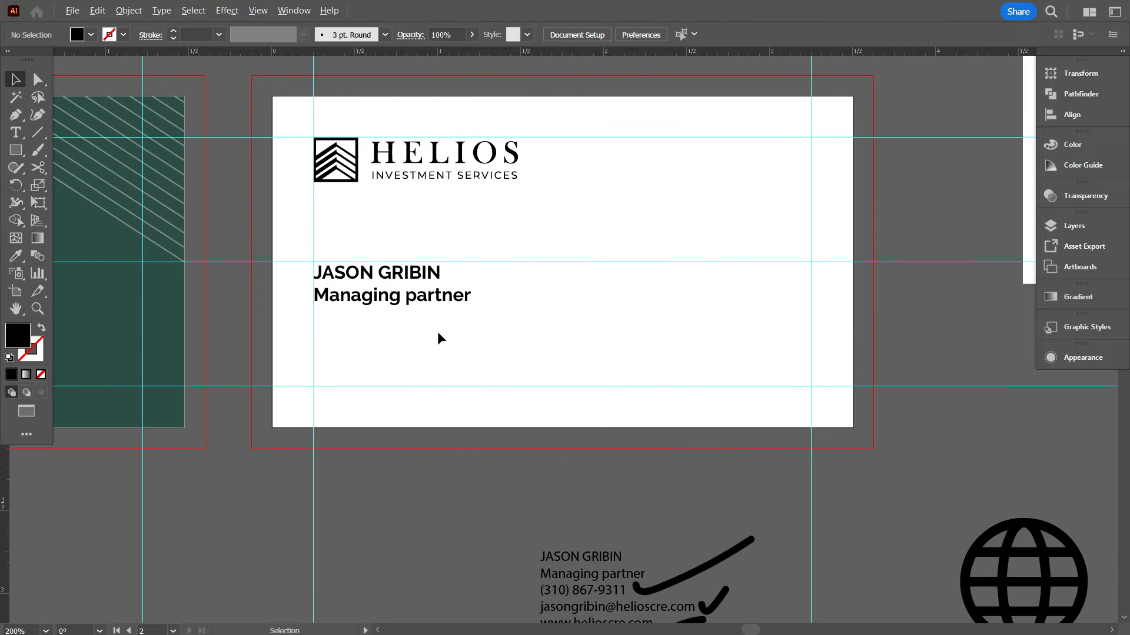
scroll(437, 331, down, 1)
scroll(436, 332, up, 2)
Make the 'Managing partner' line Raleway Regular at 6 pt
double_click(302, 295)
drag(262, 292, 494, 295)
key(ctrl+shift+comma)
click(666, 35)
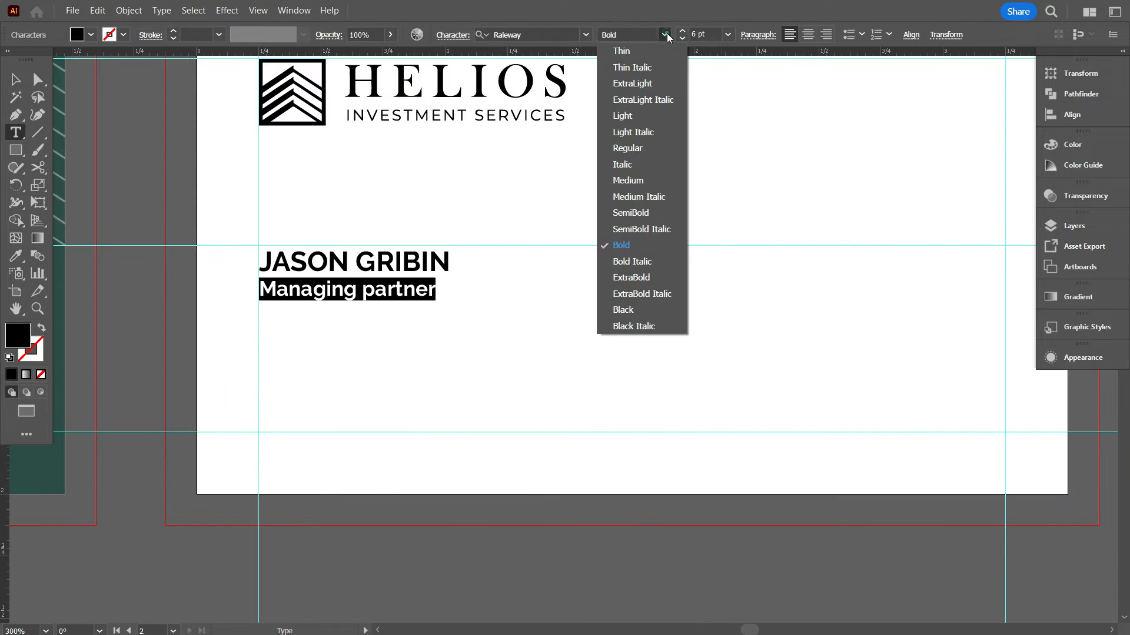
click(645, 147)
click(16, 82)
click(430, 320)
Tighten the leading between name and title in the Character panel
scroll(429, 320, down, 2)
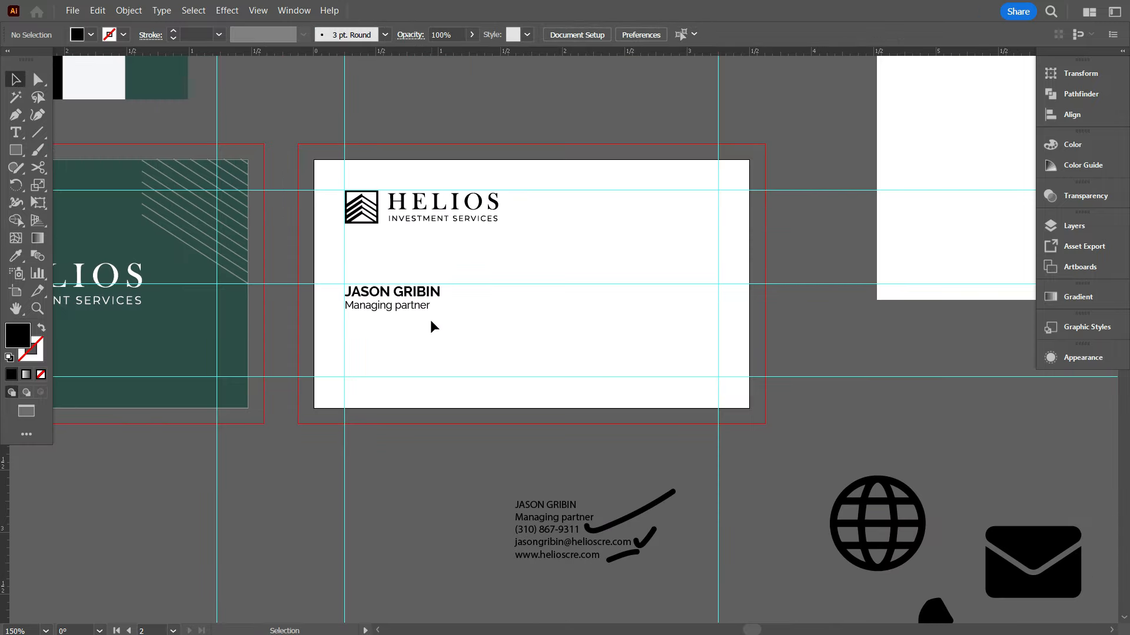
scroll(382, 331, up, 2)
click(404, 288)
scroll(411, 306, up, 2)
drag(543, 342, 448, 335)
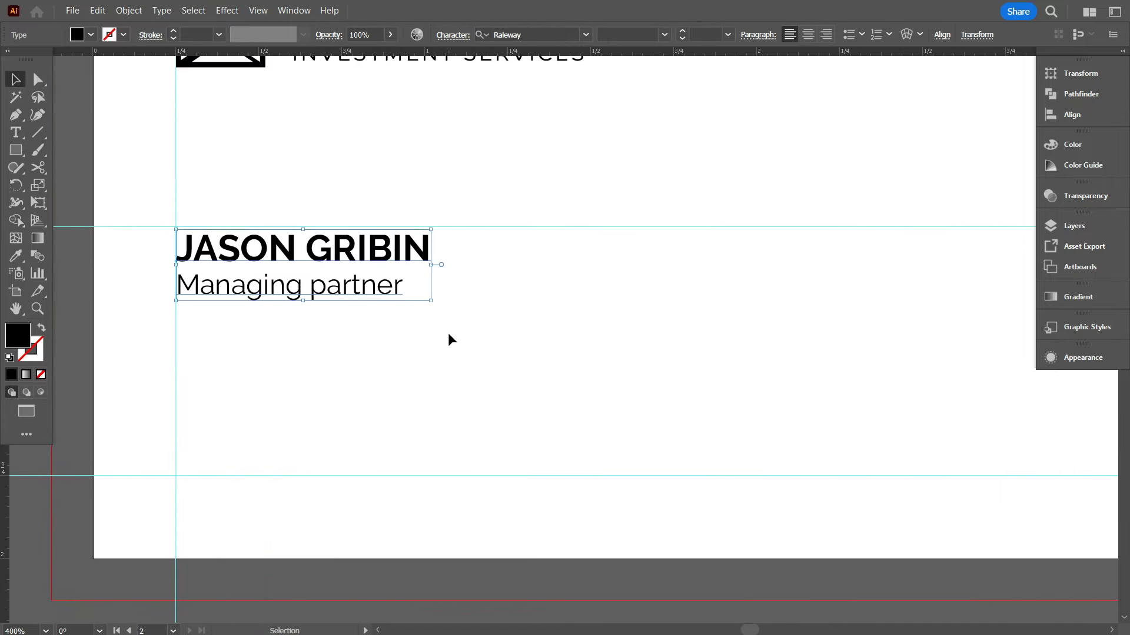
click(453, 35)
click(433, 103)
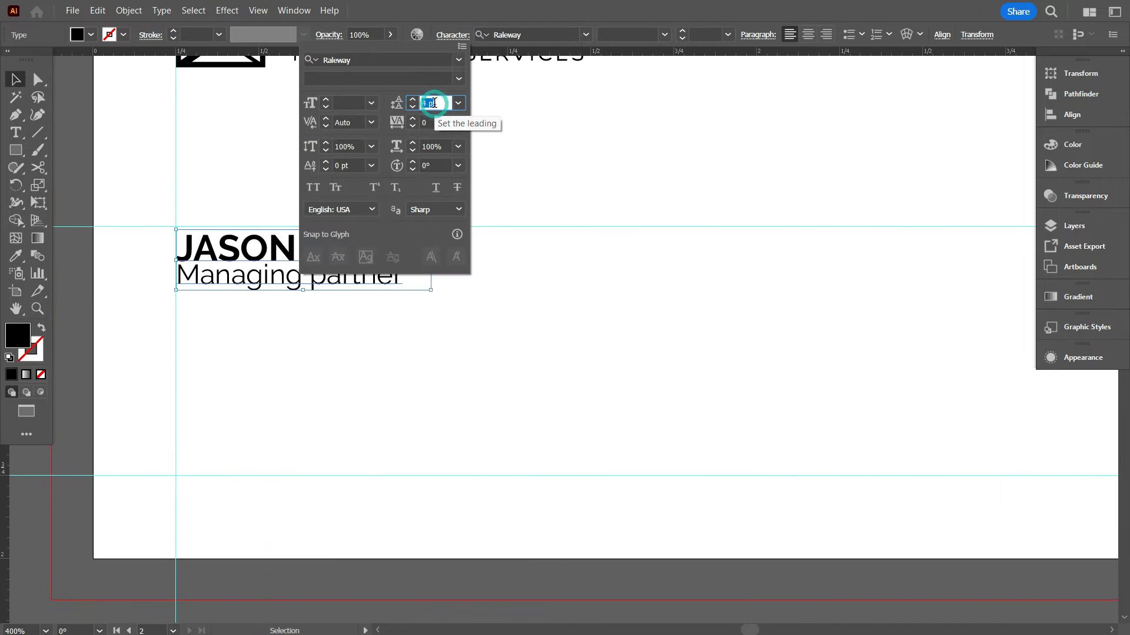
click(518, 388)
scroll(518, 388, down, 2)
drag(511, 385, 646, 417)
click(357, 300)
click(467, 387)
Copy the three contact lines and paste them onto the card
scroll(467, 387, down, 2)
scroll(517, 404, up, 1)
double_click(488, 385)
key(ctrl+c)
scroll(652, 473, down, 2)
click(16, 80)
key(ctrl+v)
drag(553, 339, 417, 287)
Apply the title's Raleway 6 pt style to the contact lines with the Eyedropper
click(15, 256)
click(411, 197)
click(13, 81)
click(573, 260)
Set the contact lines in Lato with a heavier weight
click(418, 274)
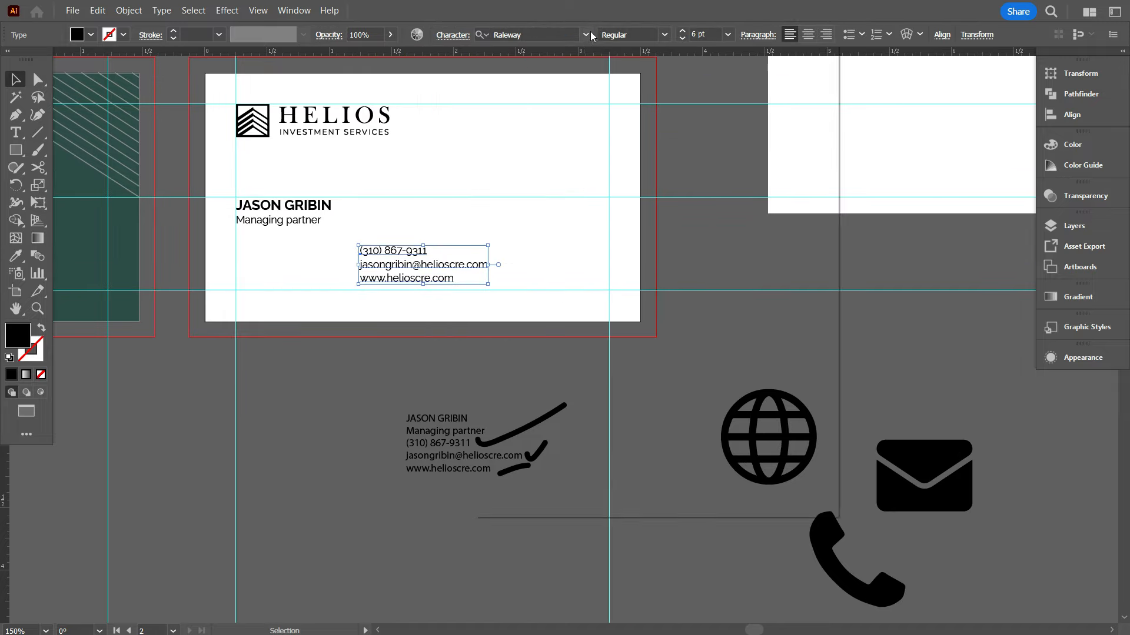
click(559, 34)
text(l)
click(562, 109)
click(664, 34)
click(632, 146)
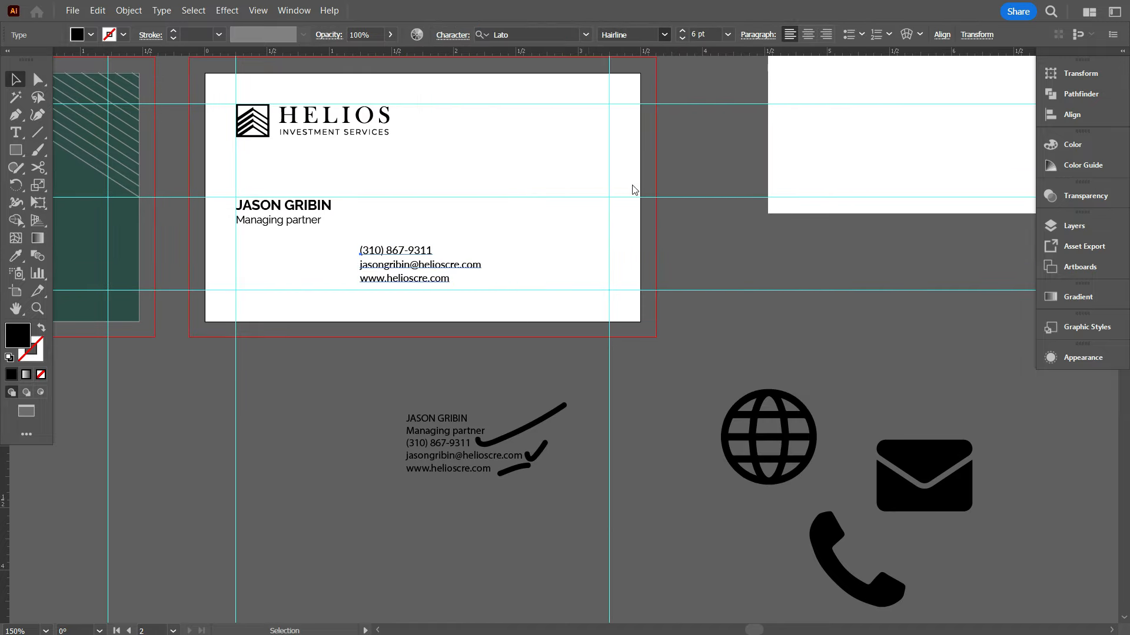
click(294, 274)
scroll(294, 274, up, 1)
Select the name and title block and sample the Lato text style onto it
click(310, 198)
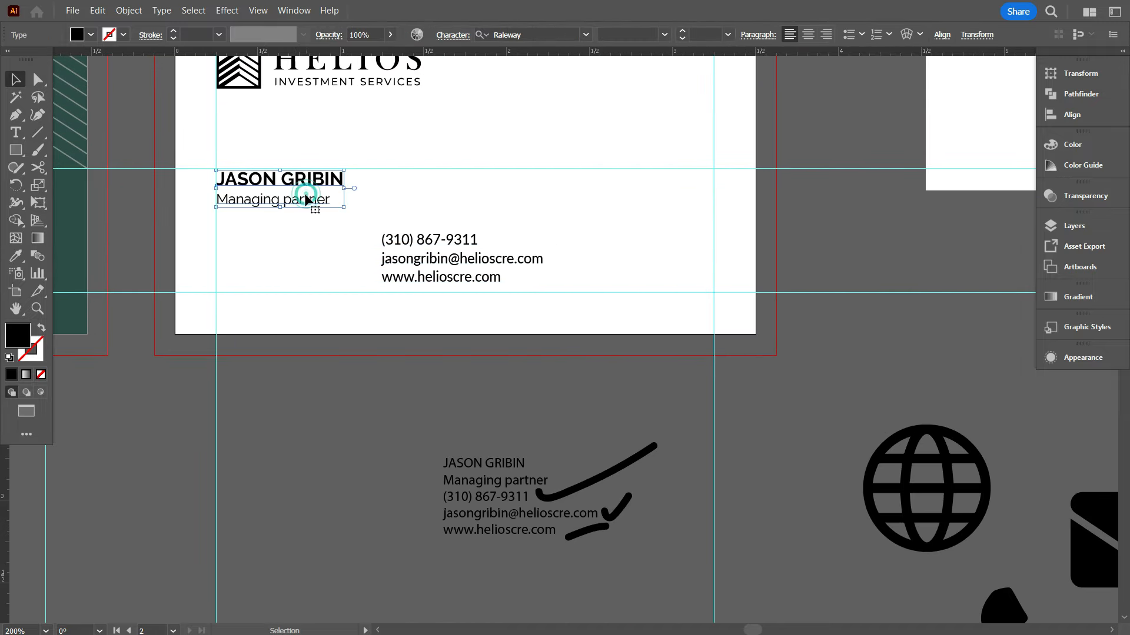
scroll(382, 229, up, 1)
key(i)
click(15, 77)
scroll(216, 194, up, 1)
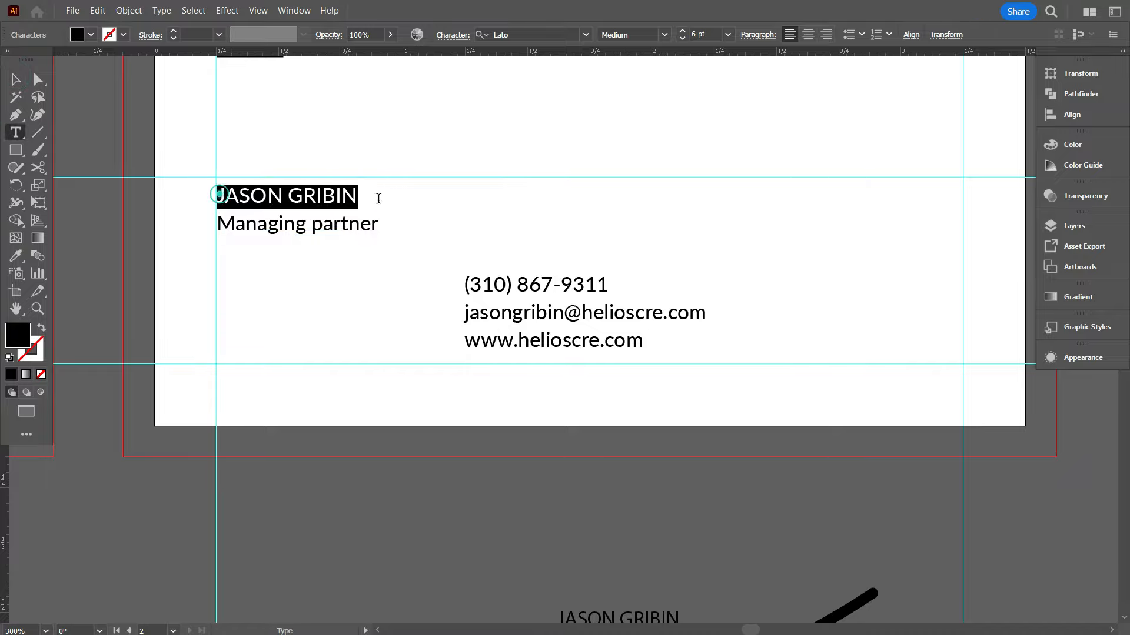
scroll(710, 34, up, 3)
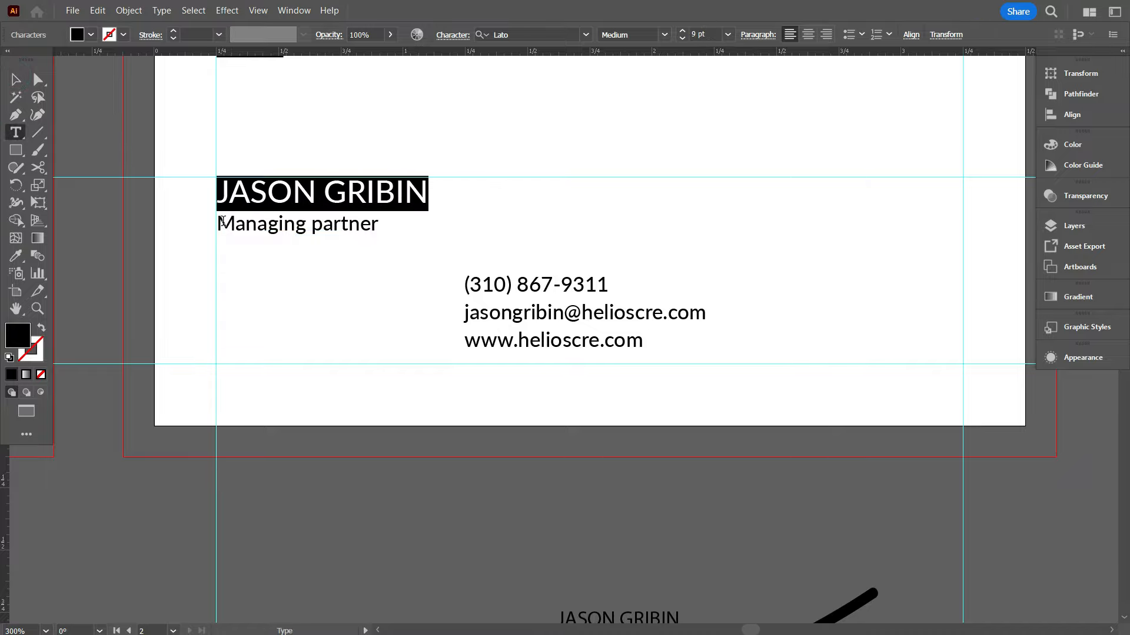
Make the Managing Partner line Regular weight and the name line bold
drag(222, 221, 395, 238)
click(663, 35)
click(640, 147)
drag(219, 200, 428, 196)
click(664, 34)
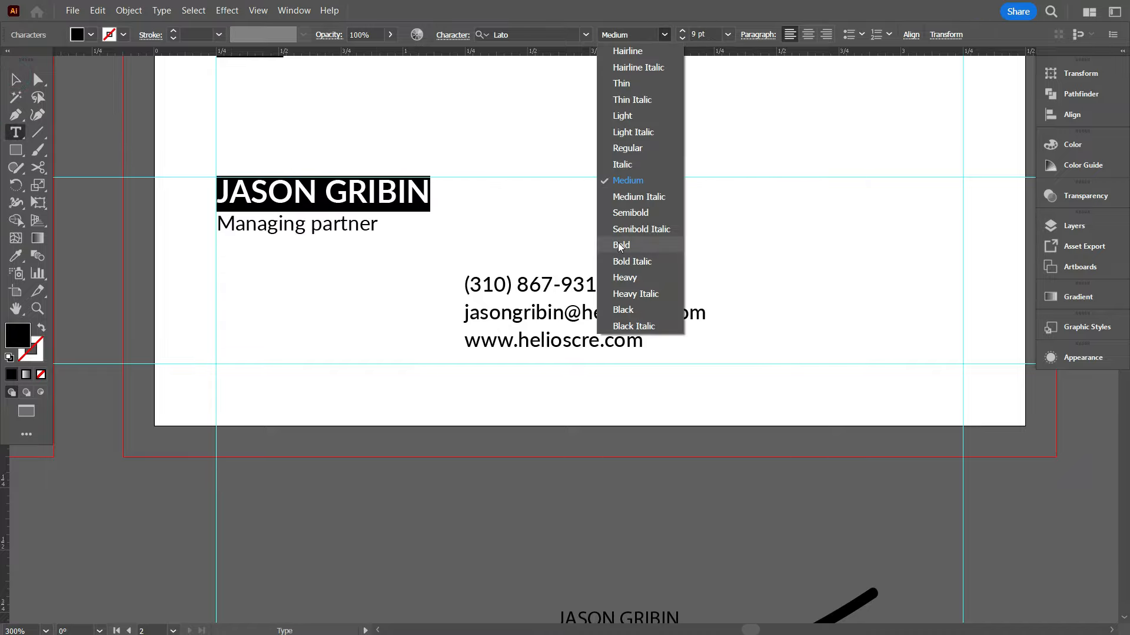
click(617, 245)
key(Escape)
Colour the name and title with the card's dark green using the eyedropper
scroll(259, 294, down, 1)
scroll(306, 288, up, 1)
scroll(299, 270, down, 1)
key(i)
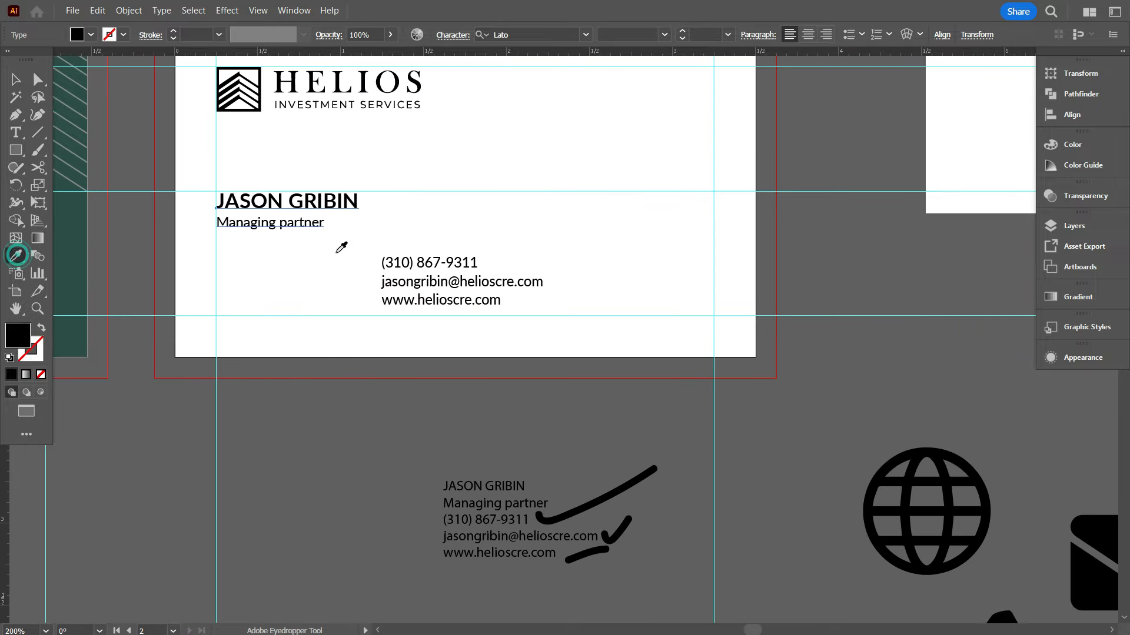
scroll(342, 250, up, 1)
scroll(476, 325, down, 2)
click(234, 133)
key(v)
scroll(409, 345, up, 1)
click(407, 348)
scroll(376, 330, up, 3)
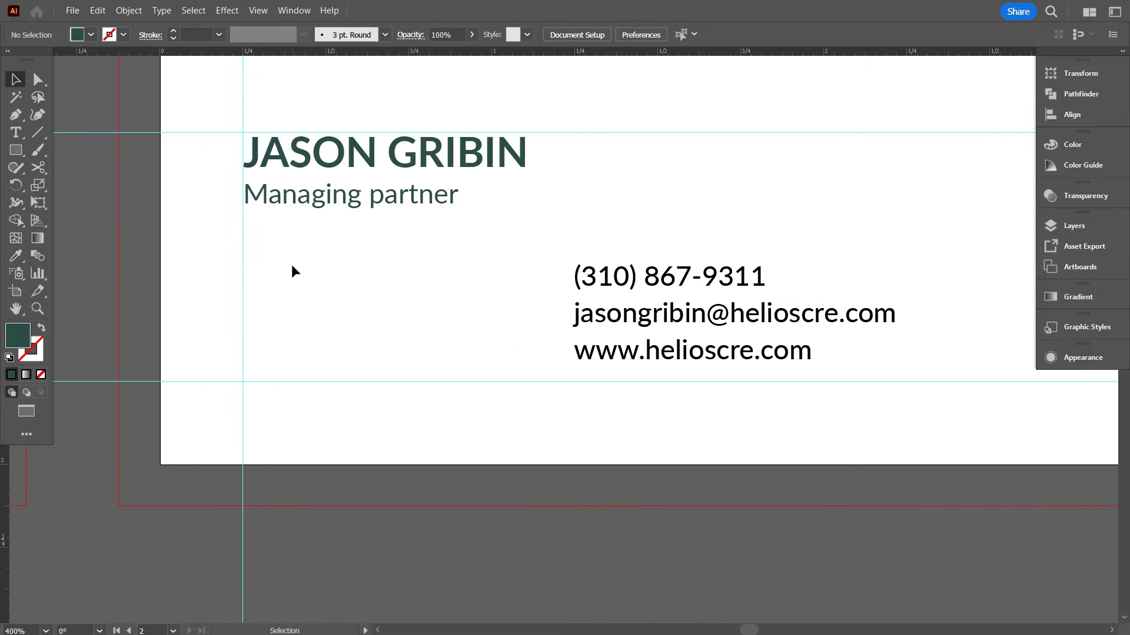
scroll(328, 287, up, 1)
scroll(328, 288, down, 1)
scroll(388, 237, up, 1)
Capitalize the P so the title reads 'Managing Partner'
double_click(382, 181)
key(BackSpace)
text(P)
scroll(382, 183, down, 2)
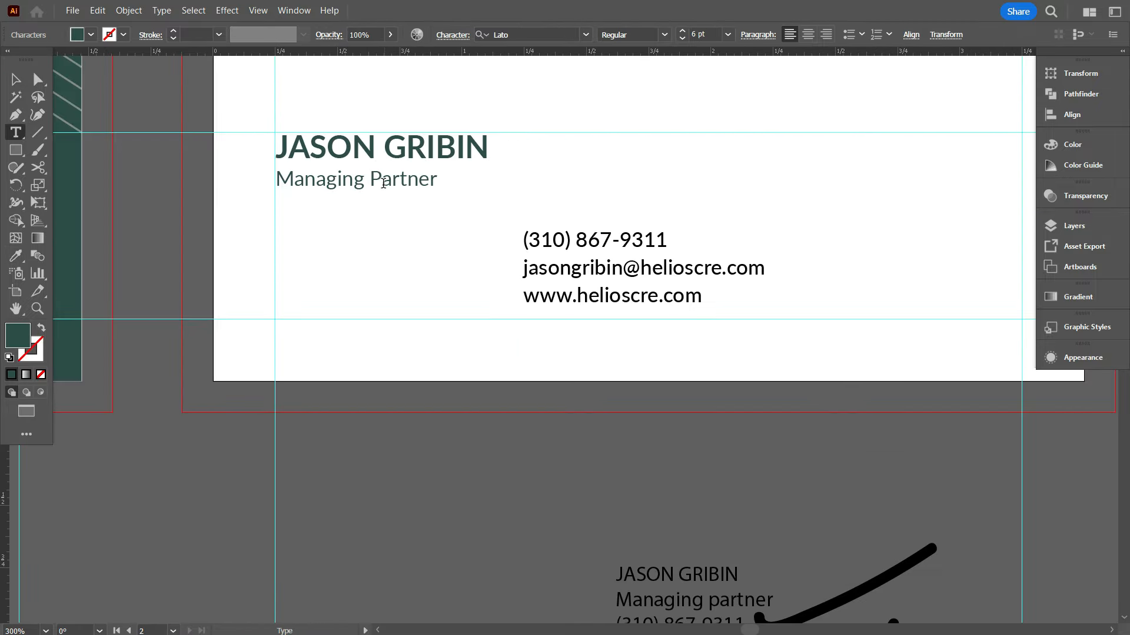
Set tracking to 40 on the name and title lines
click(351, 242)
scroll(351, 241, up, 1)
click(379, 171)
drag(571, 199, 460, 189)
click(451, 37)
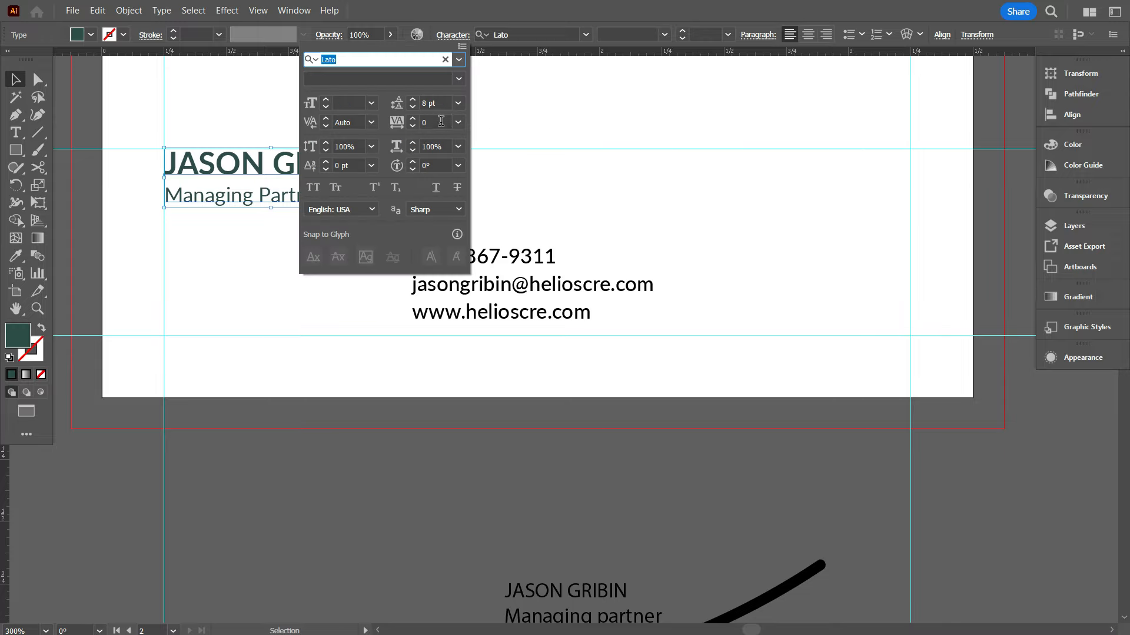
scroll(441, 121, up, 2)
click(625, 154)
scroll(625, 154, down, 1)
scroll(405, 272, up, 1)
Move the contact text beneath the card and set it to Regular weight
drag(561, 222, 363, 305)
scroll(388, 376, down, 1)
click(390, 318)
scroll(389, 318, up, 1)
click(663, 35)
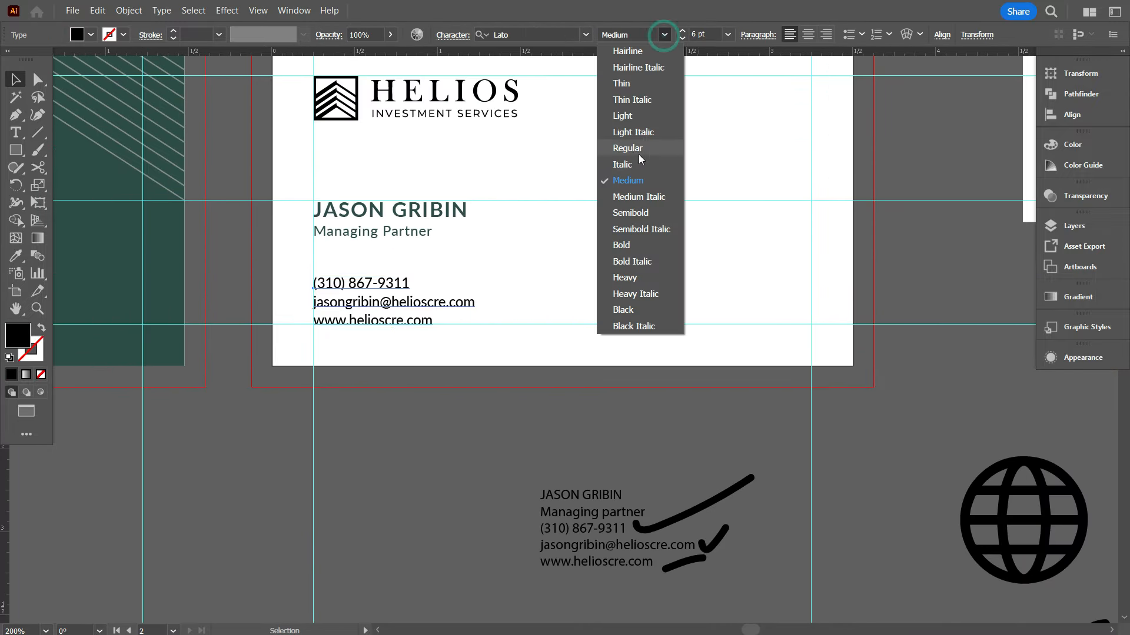
click(638, 154)
click(405, 302)
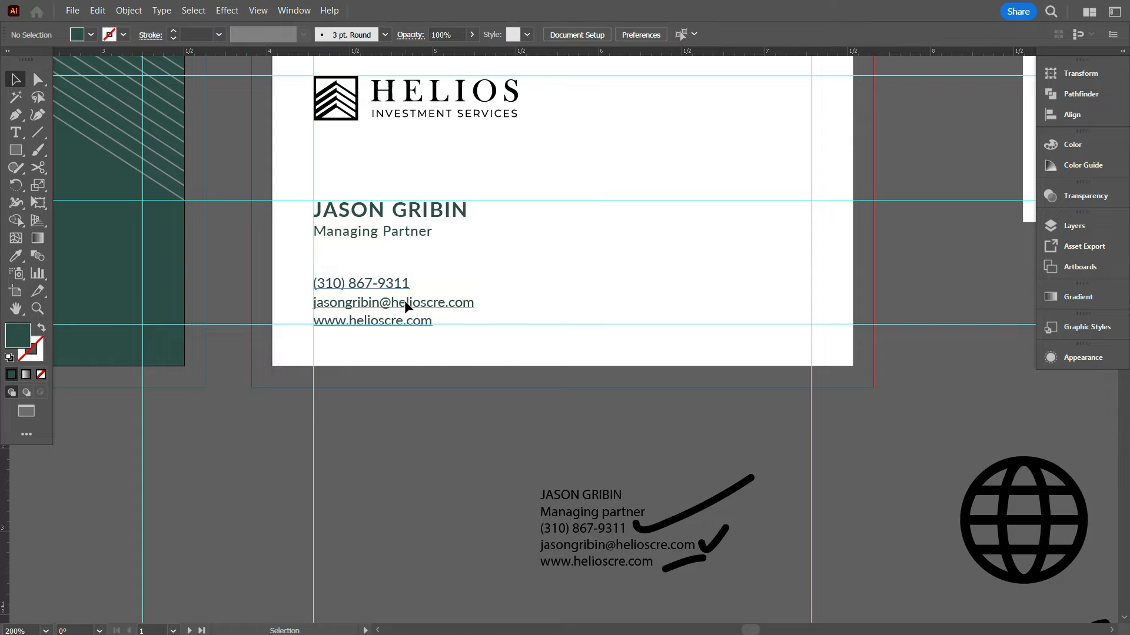
click(607, 253)
scroll(417, 376, up, 2)
Reposition the name block higher and the contact text block on the card
scroll(411, 384, up, 3)
scroll(394, 412, down, 4)
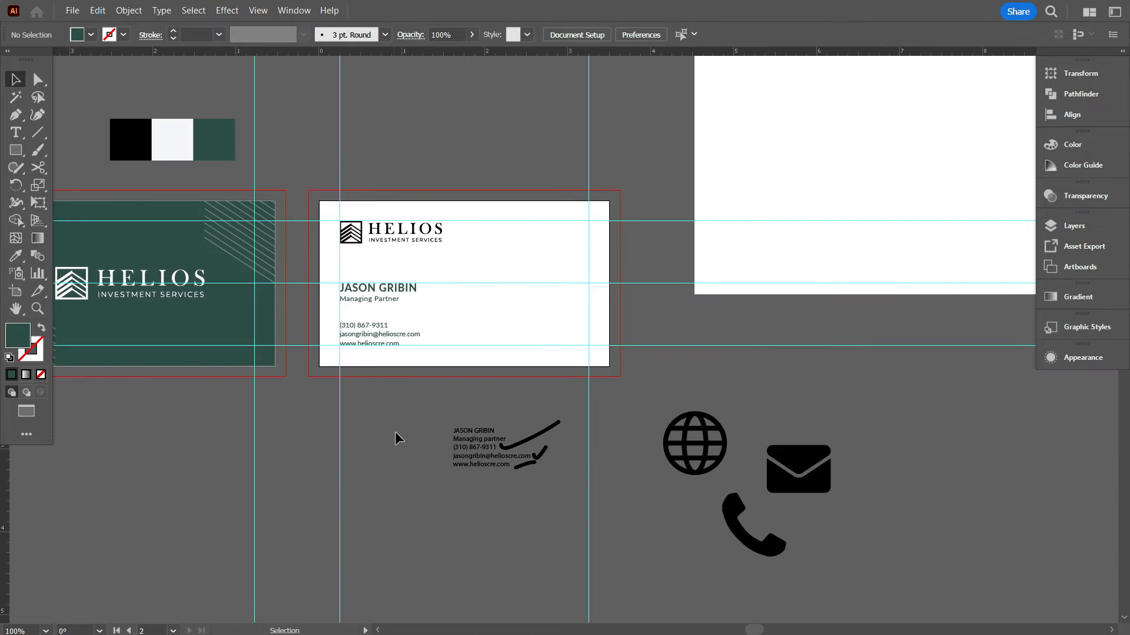
scroll(419, 429, up, 2)
drag(371, 313, 497, 303)
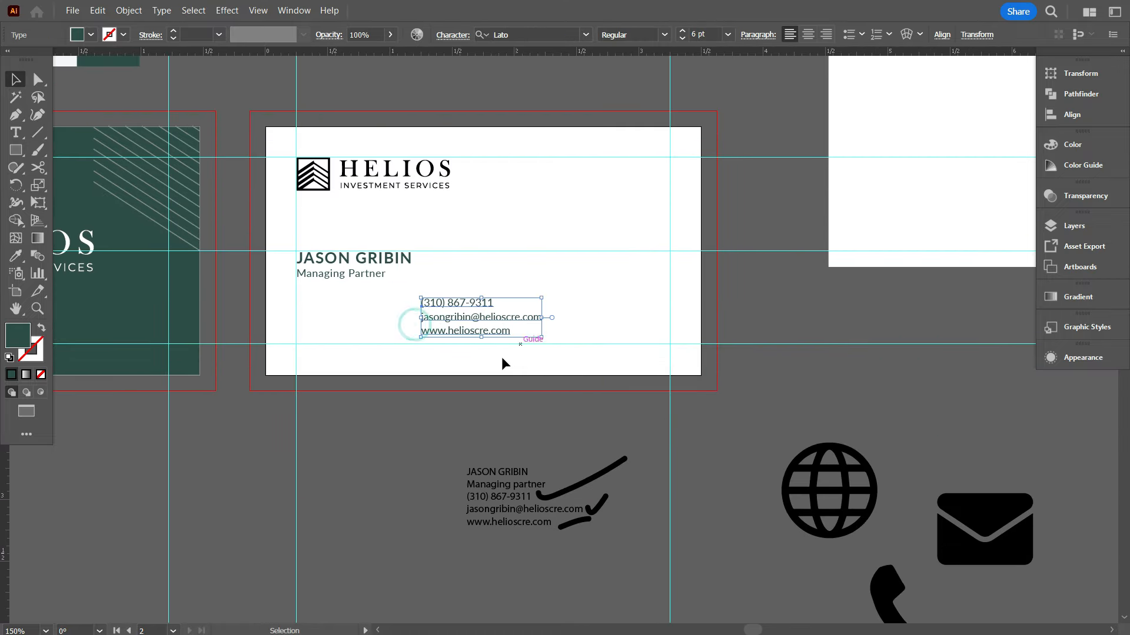
scroll(502, 356, up, 4)
click(351, 324)
click(342, 352)
scroll(343, 352, down, 4)
drag(417, 323, 379, 387)
mouse_move(377, 274)
mouse_down()
mouse_move(389, 260)
mouse_move(377, 258)
mouse_up()
click(362, 303)
scroll(349, 294, up, 1)
scroll(353, 298, down, 3)
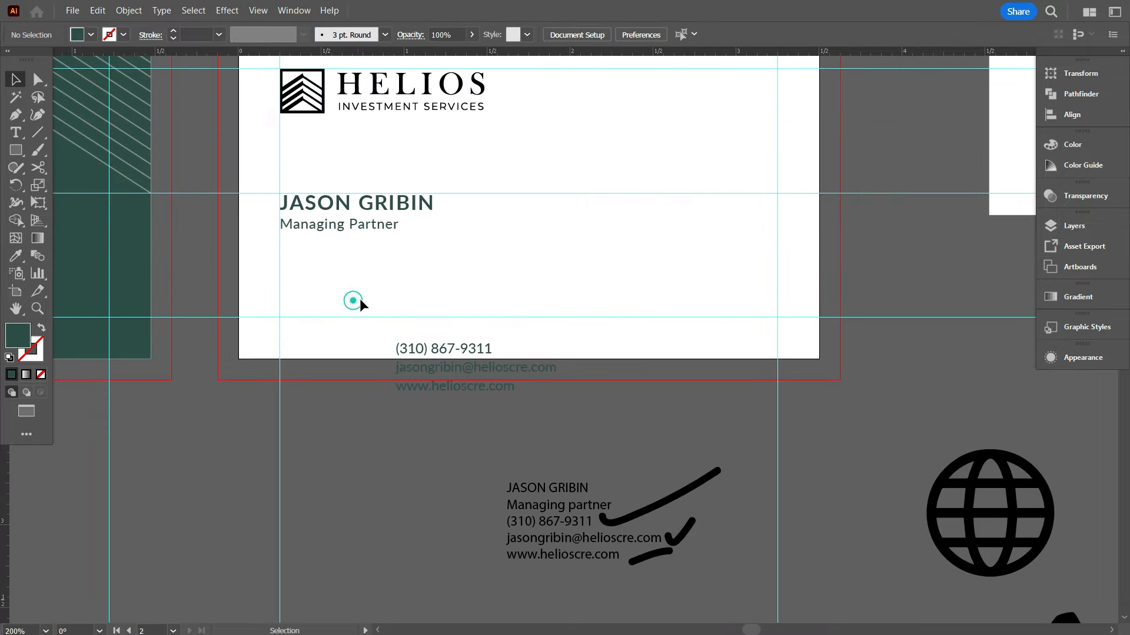
drag(429, 232, 551, 134)
scroll(552, 134, up, 1)
Bring the phone, envelope and globe icons onto the card, scaled down, left of the contact text
drag(1078, 583, 313, 232)
mouse_move(405, 317)
mouse_down()
mouse_move(322, 265)
mouse_move(405, 318)
mouse_up()
scroll(378, 353, down, 2)
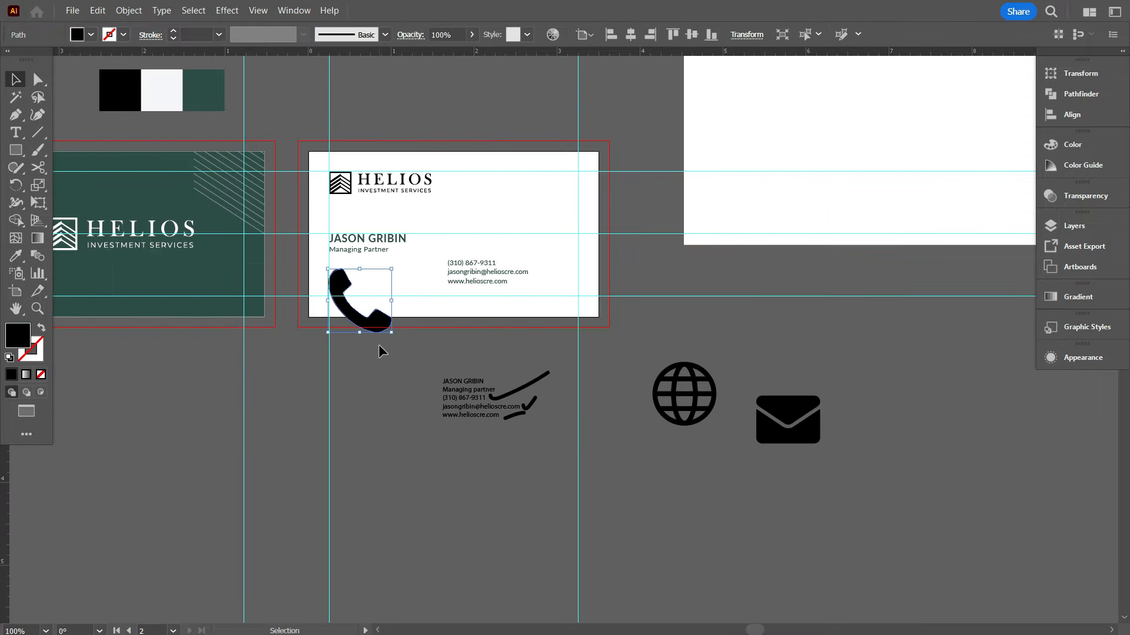
drag(829, 503, 830, 504)
drag(819, 506, 196, 204)
scroll(642, 352, up, 1)
drag(182, 222, 321, 311)
scroll(321, 311, up, 3)
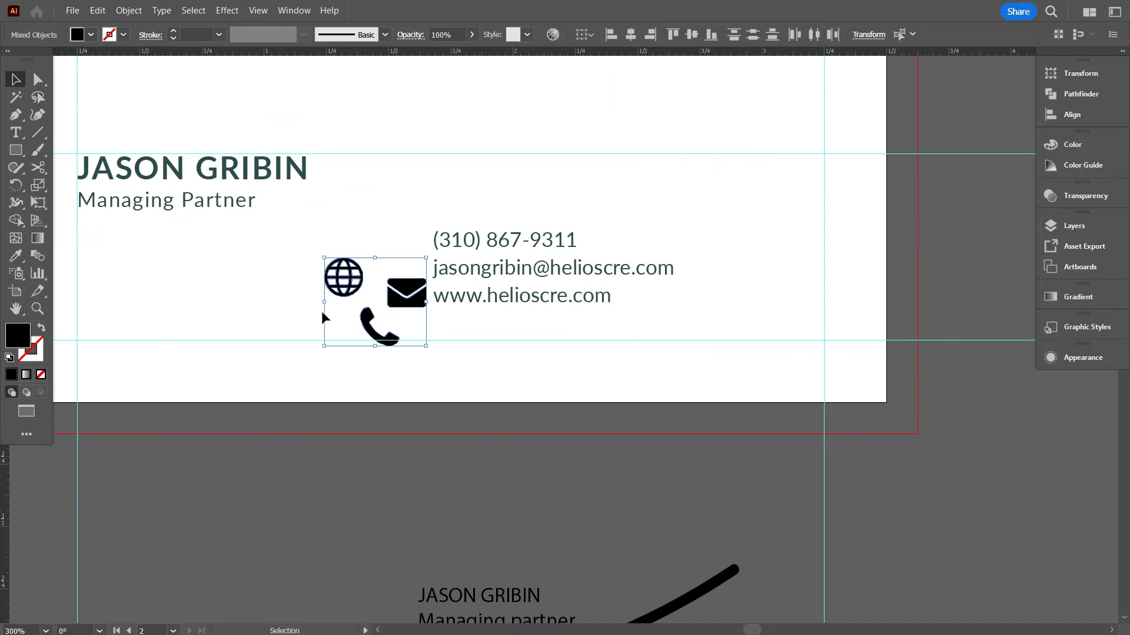
drag(420, 299, 314, 266)
Shrink the icons further and place the phone icon above the envelope
click(316, 269)
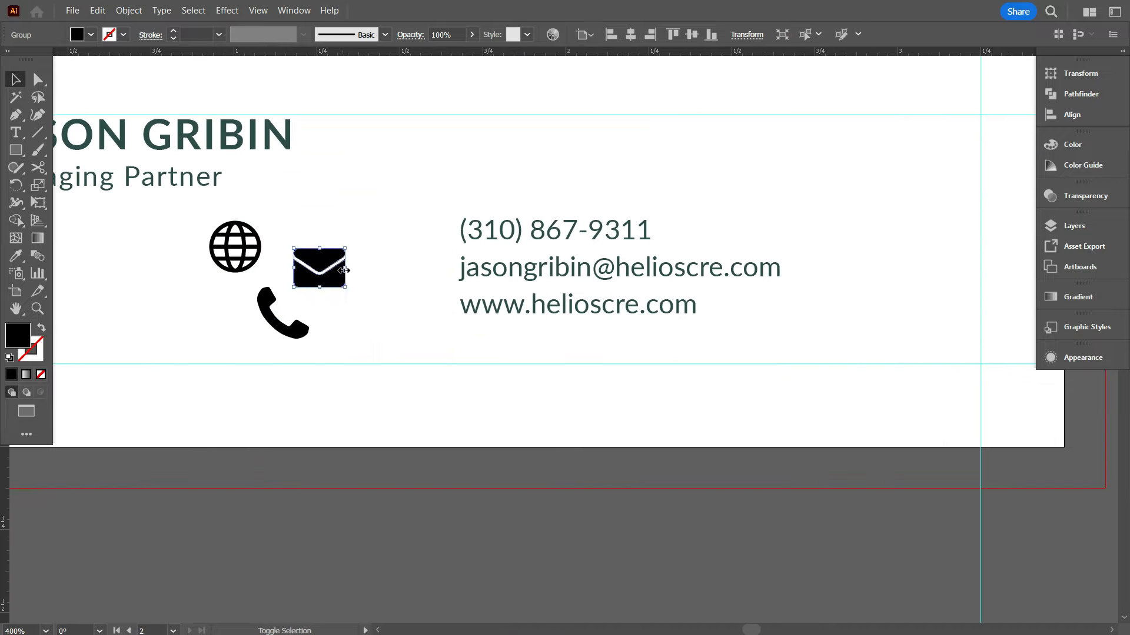
drag(354, 348, 293, 294)
click(293, 270)
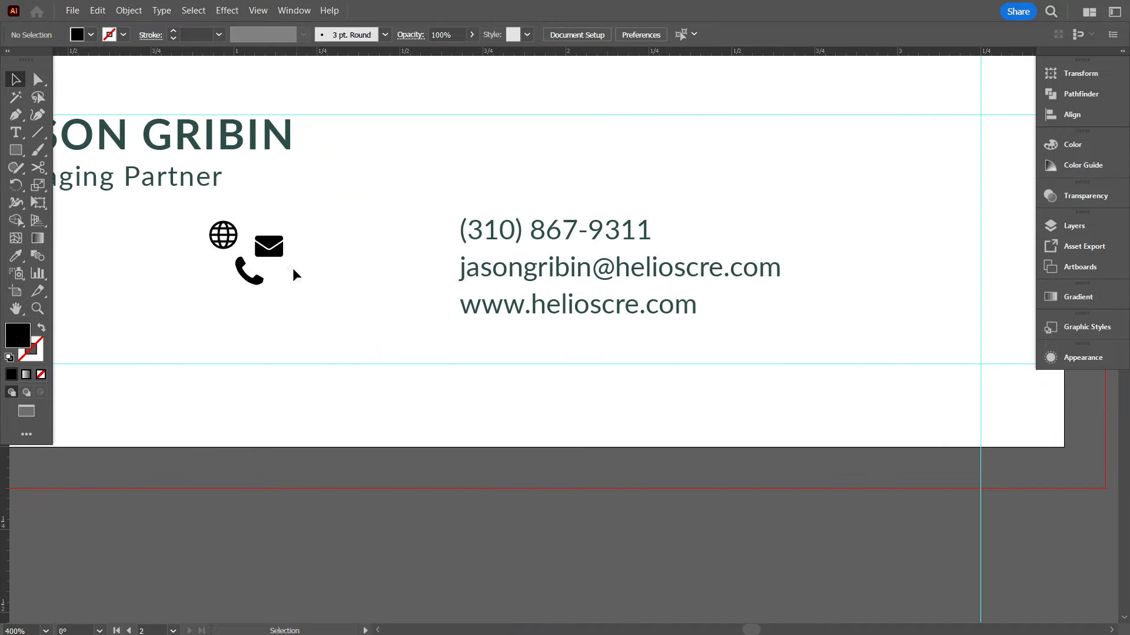
drag(421, 229, 429, 238)
scroll(428, 238, up, 3)
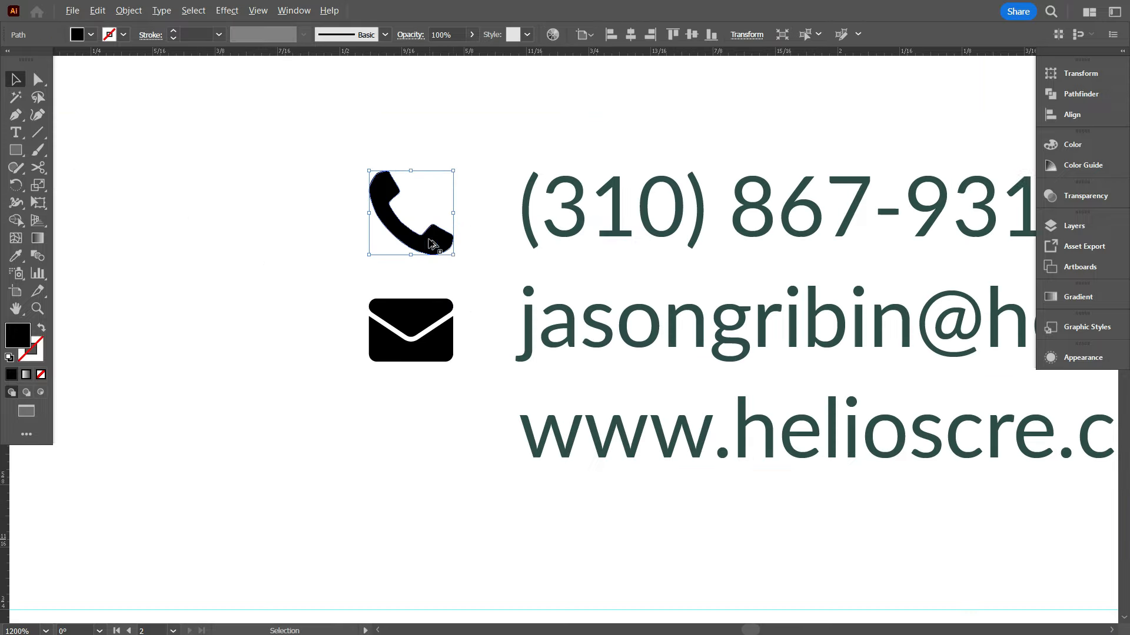
click(441, 255)
scroll(441, 255, down, 3)
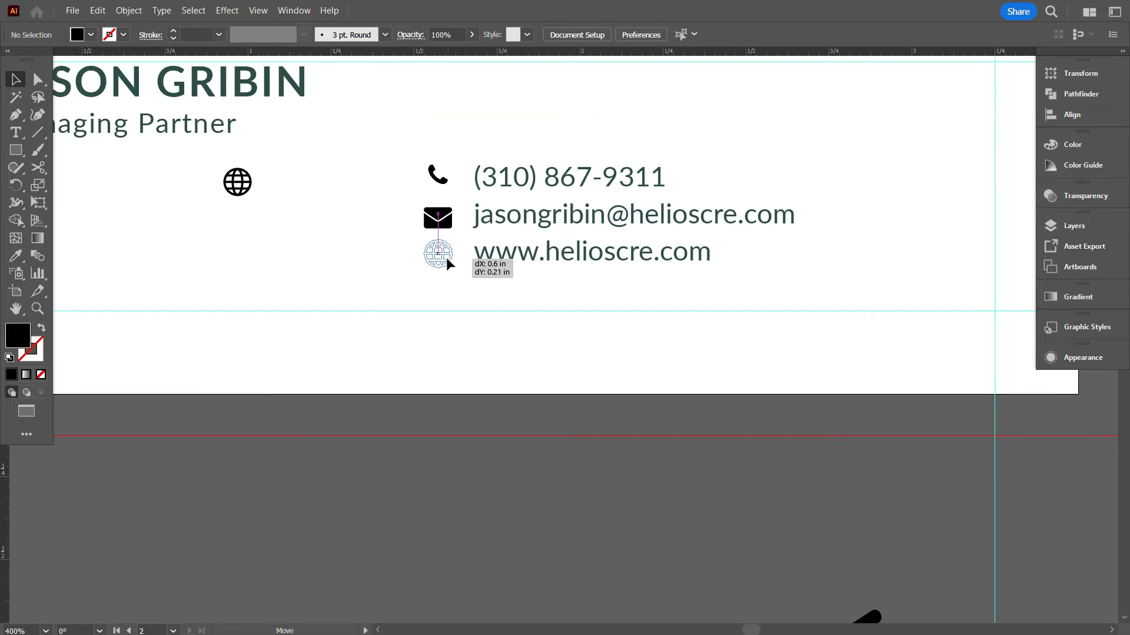
drag(446, 256, 446, 259)
scroll(446, 248, up, 2)
scroll(443, 253, up, 1)
Line the globe up beside the web address and resize the envelope to match the others
click(440, 259)
scroll(409, 210, down, 3)
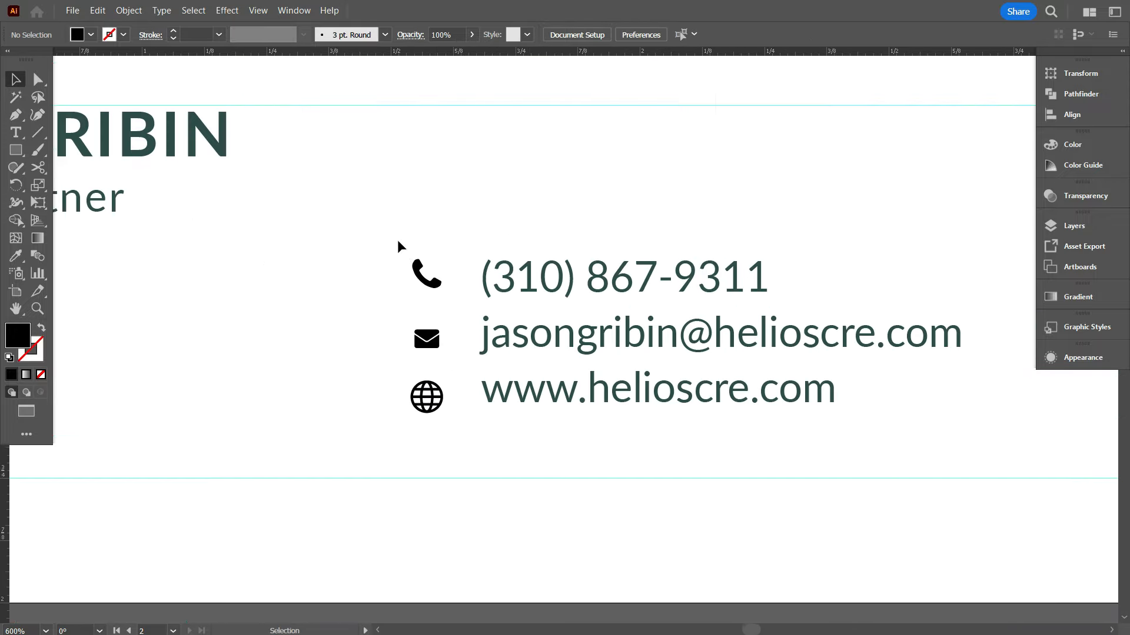
scroll(406, 317, up, 3)
drag(402, 323, 410, 319)
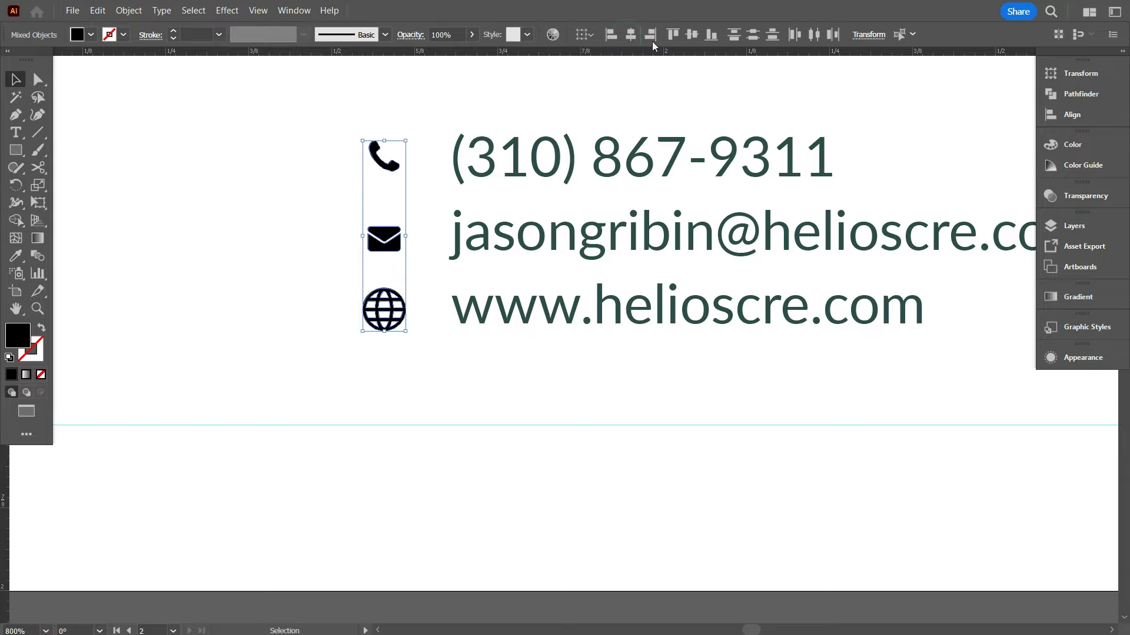
scroll(506, 347, down, 3)
scroll(494, 345, up, 2)
click(438, 194)
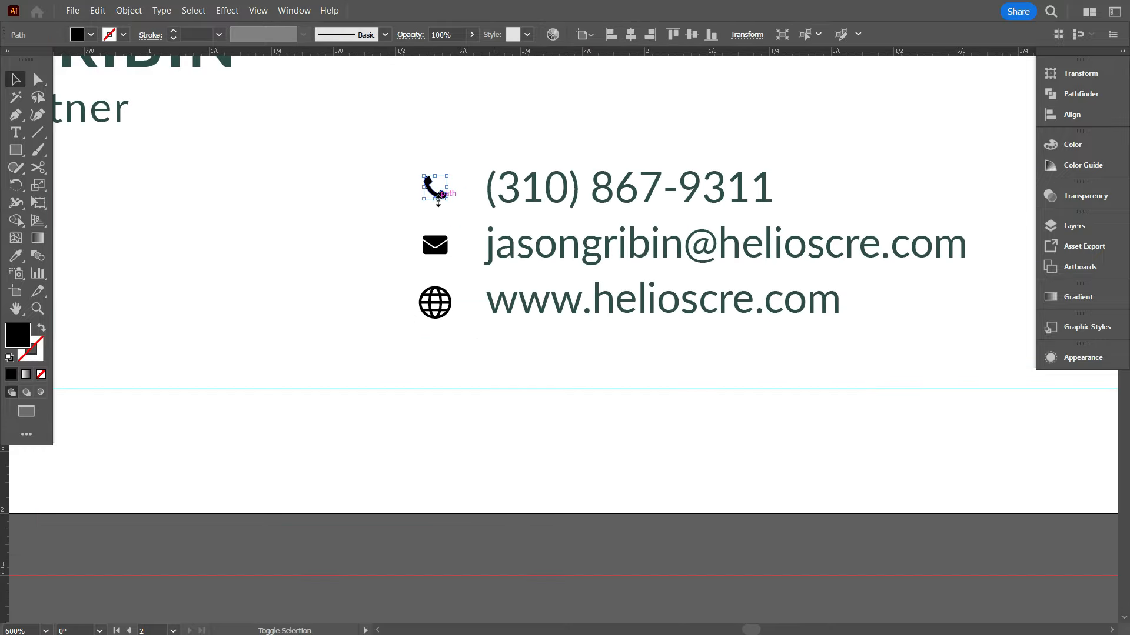
drag(436, 260, 436, 260)
click(434, 268)
scroll(434, 268, down, 3)
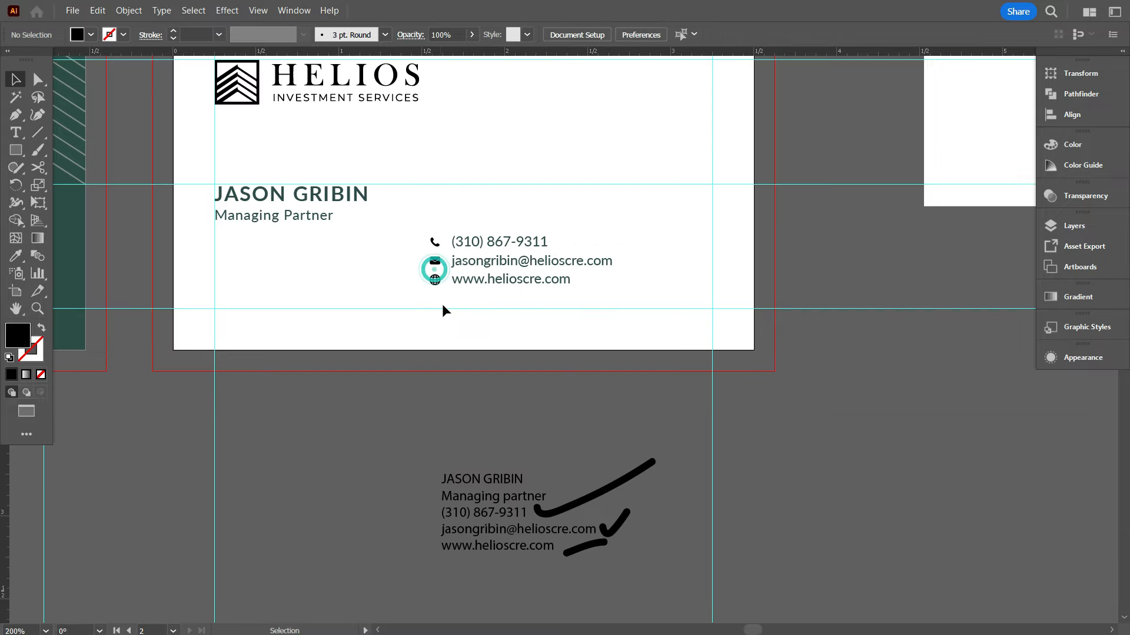
scroll(435, 280, up, 1)
drag(434, 199, 454, 288)
scroll(538, 241, down, 1)
Eyedrop the dark green onto the icons and nudge the contact text left toward them
key(i)
drag(432, 202, 663, 287)
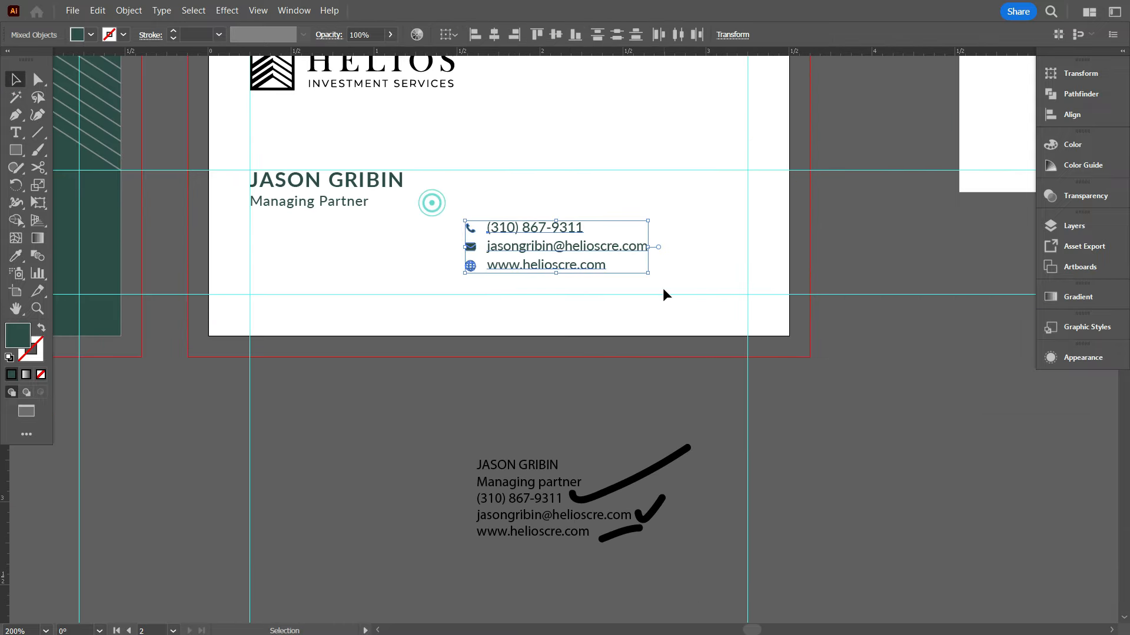
click(662, 288)
scroll(592, 301, up, 1)
scroll(590, 302, up, 1)
click(542, 303)
key(shift+Left)
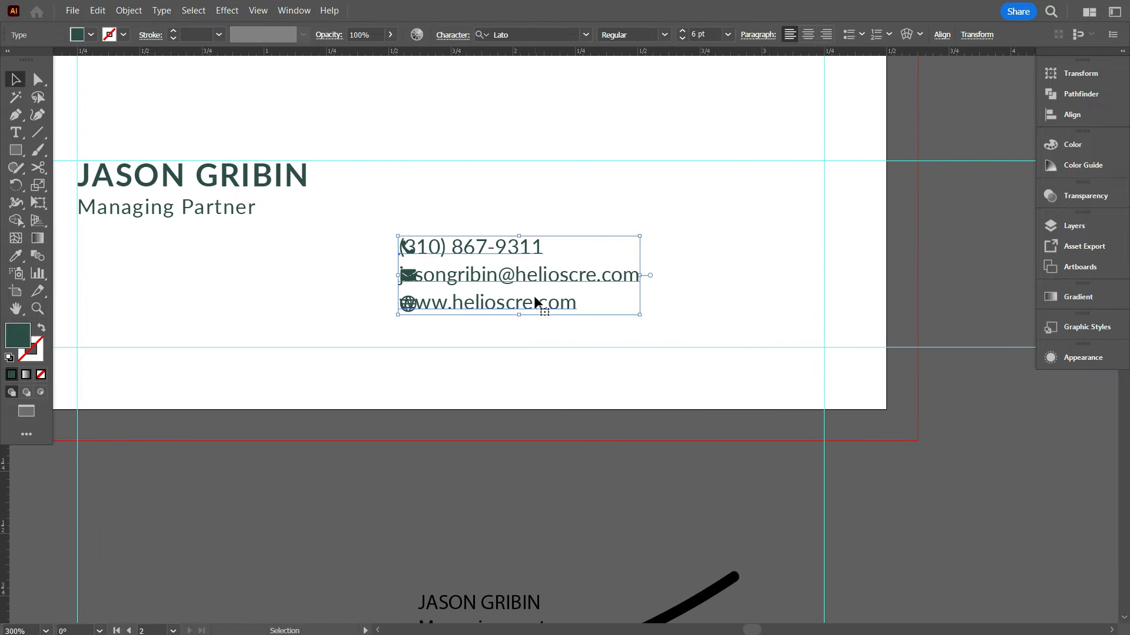
click(728, 299)
scroll(361, 261, up, 1)
Group the icons with the contact text and move the group to the lower-left guides
drag(361, 261, 701, 353)
key(ctrl+g)
scroll(738, 332, down, 1)
drag(600, 343, 431, 360)
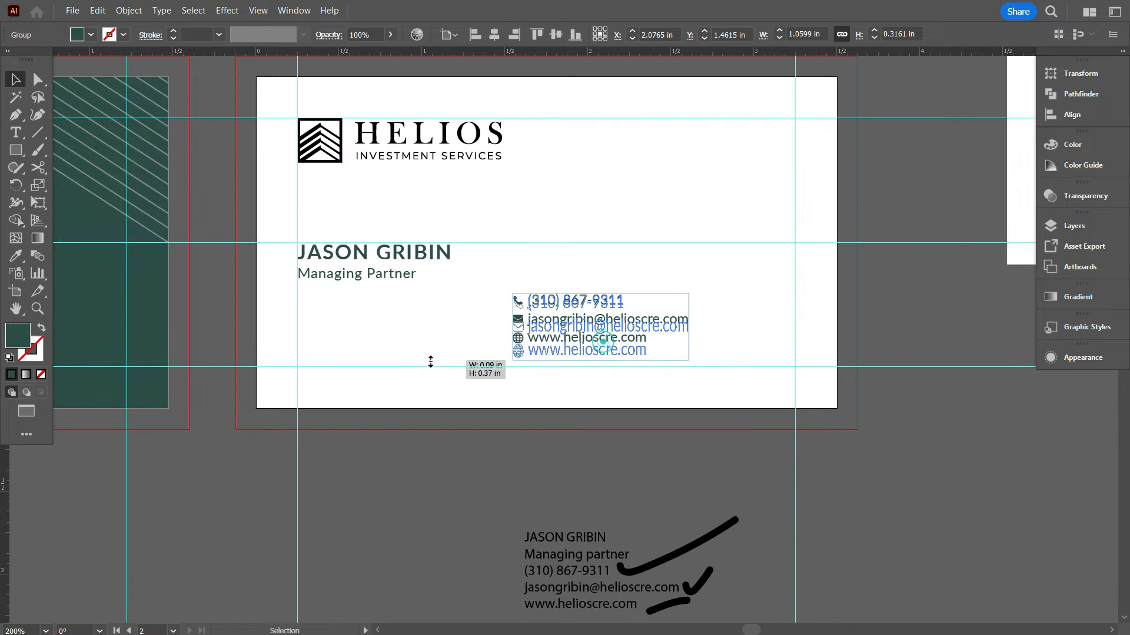
key(ctrl+z)
scroll(426, 353, up, 2)
click(425, 353)
drag(713, 293, 283, 335)
scroll(287, 372, up, 1)
scroll(287, 372, up, 2)
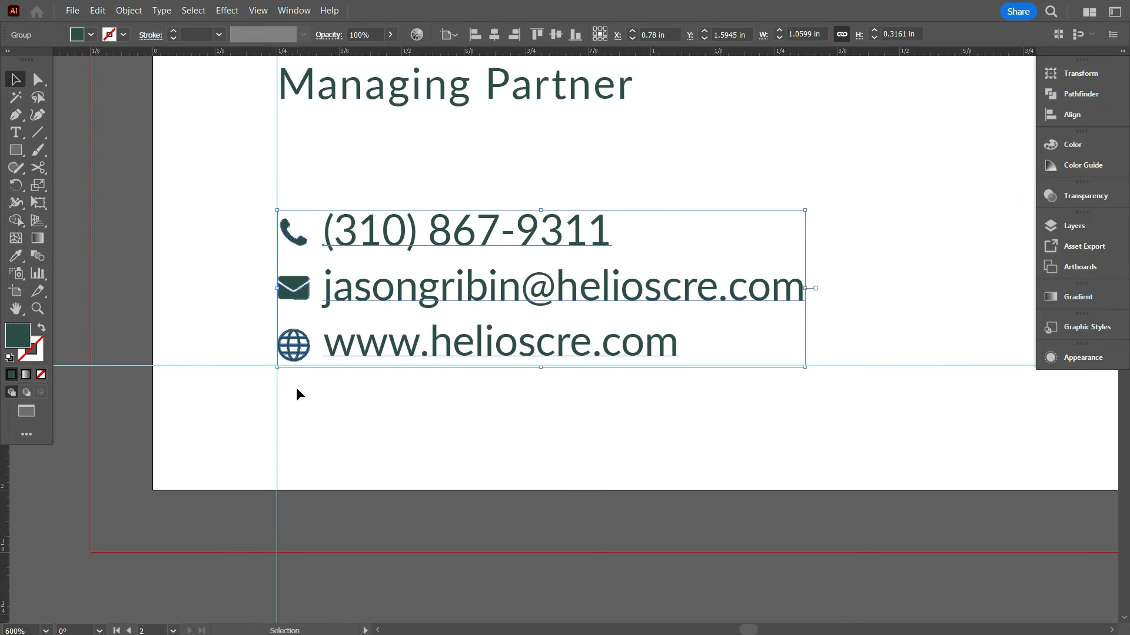
click(296, 387)
scroll(352, 365, down, 4)
scroll(571, 291, down, 1)
Draw a dark green horizontal rule under the title
click(400, 230)
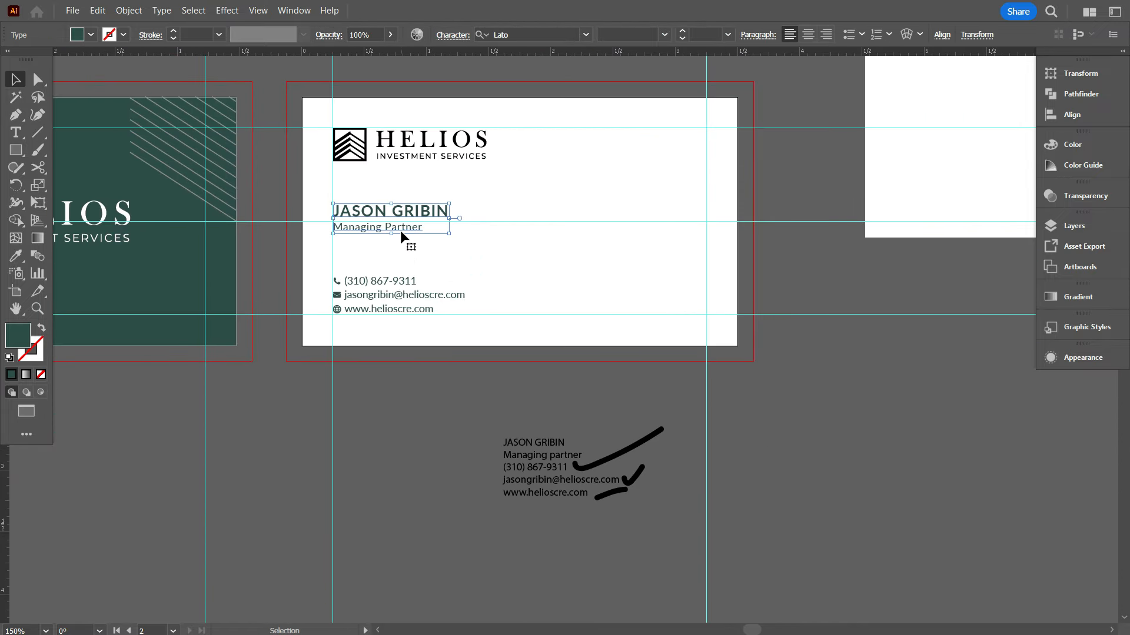
click(413, 272)
scroll(352, 252, up, 1)
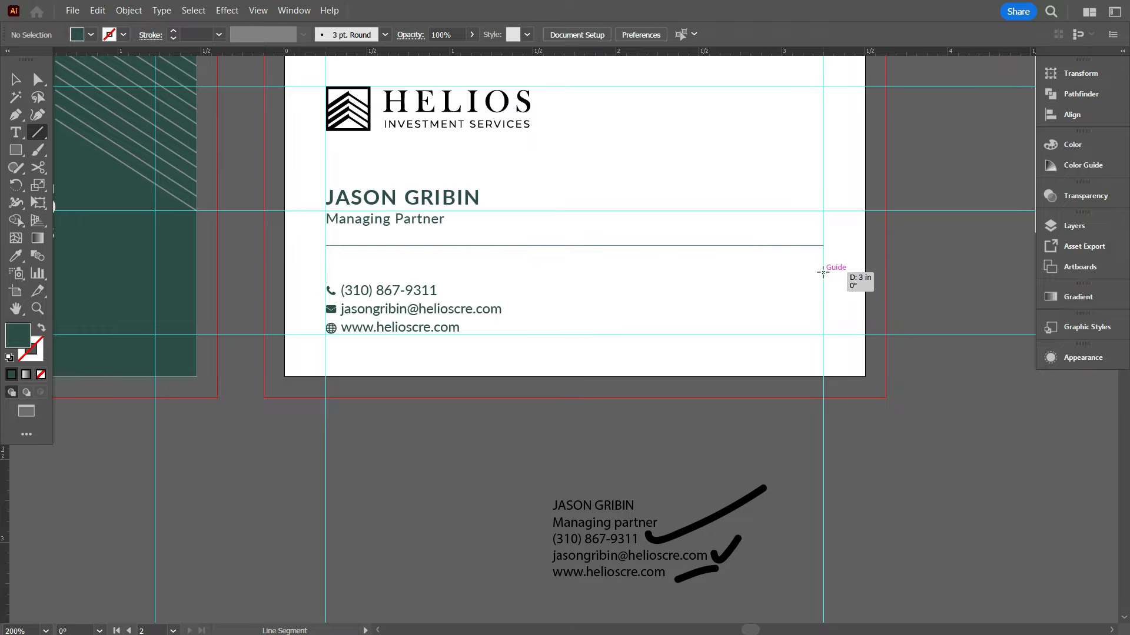
drag(823, 272, 822, 272)
key(i)
click(622, 300)
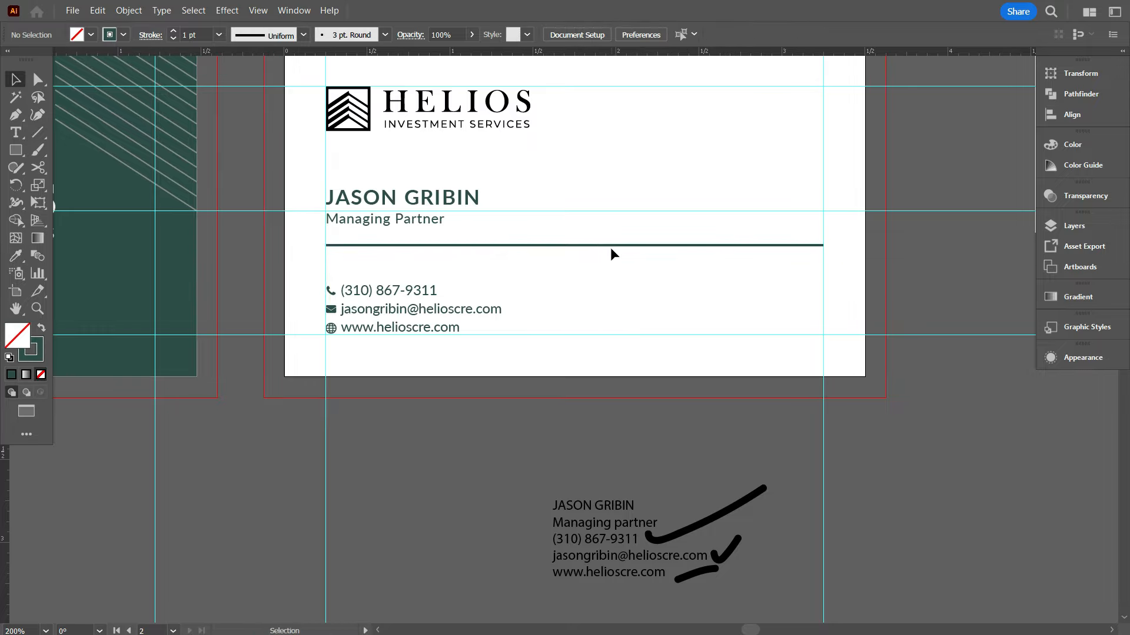
click(645, 181)
scroll(325, 252, up, 5)
Draw a rectangle along the divider line, fit its width, and fill it solid green with no outline
click(14, 149)
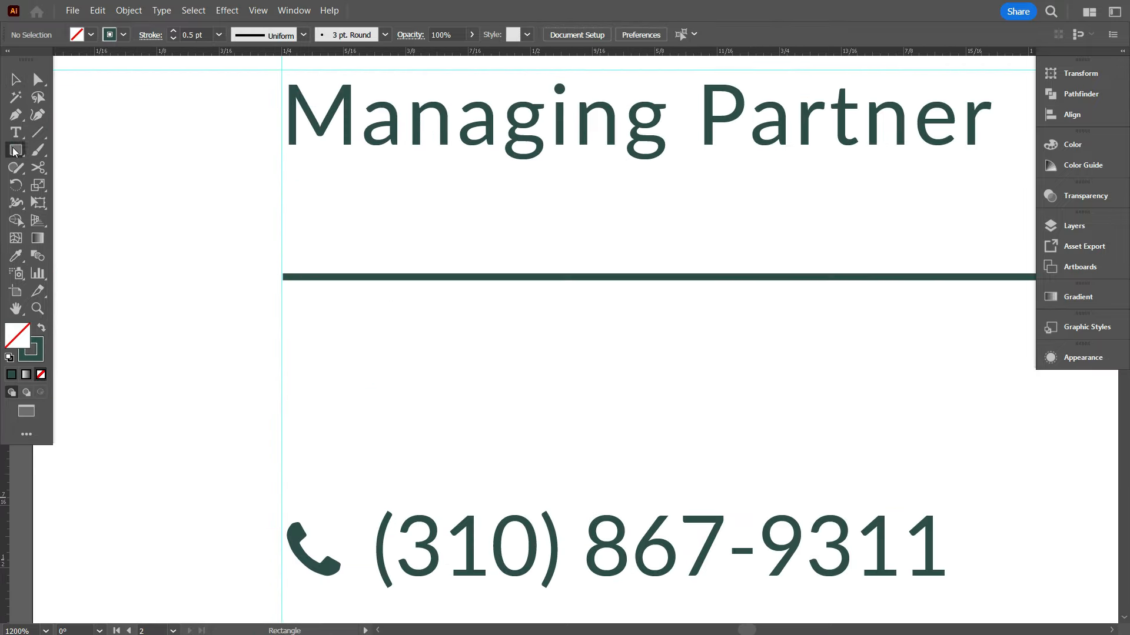
drag(879, 257, 886, 248)
scroll(817, 280, down, 2)
scroll(818, 280, up, 1)
drag(729, 280, 604, 365)
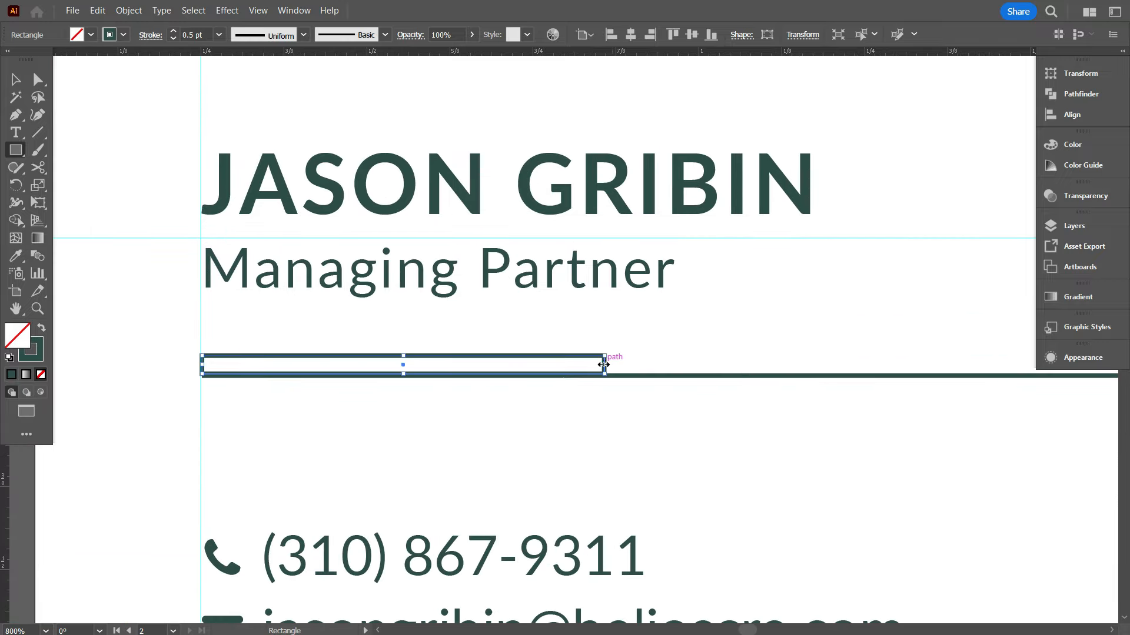
click(41, 328)
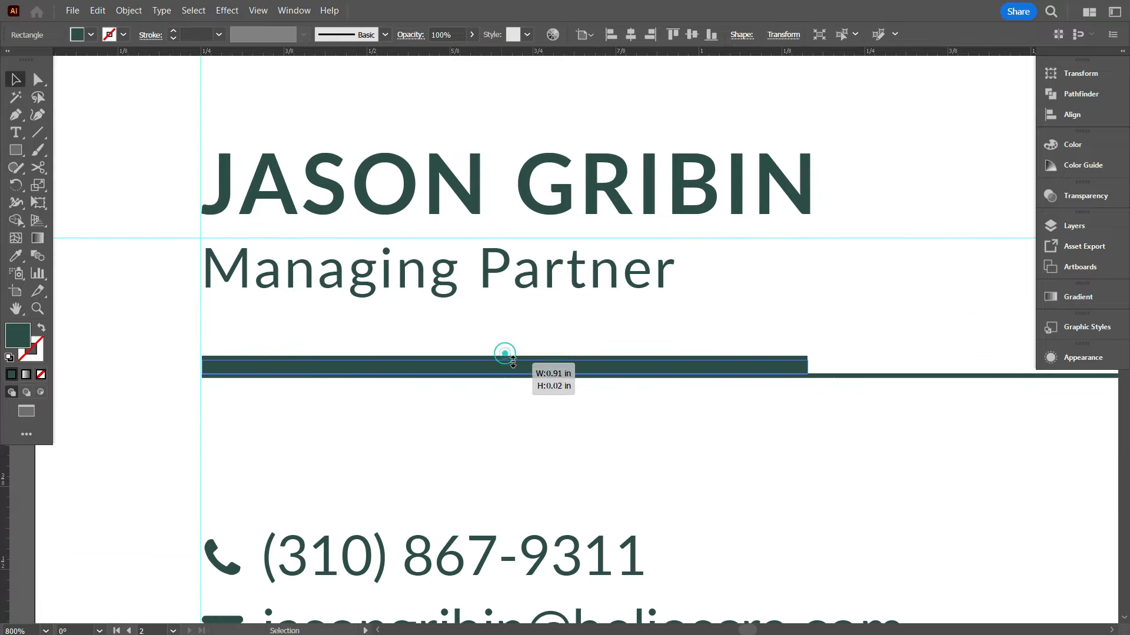
Thin the green divider rectangle down by dragging its top edge
drag(512, 361, 512, 364)
scroll(494, 363, down, 4)
click(505, 412)
scroll(494, 368, up, 2)
scroll(256, 325, up, 6)
click(493, 317)
drag(495, 304, 494, 322)
click(493, 279)
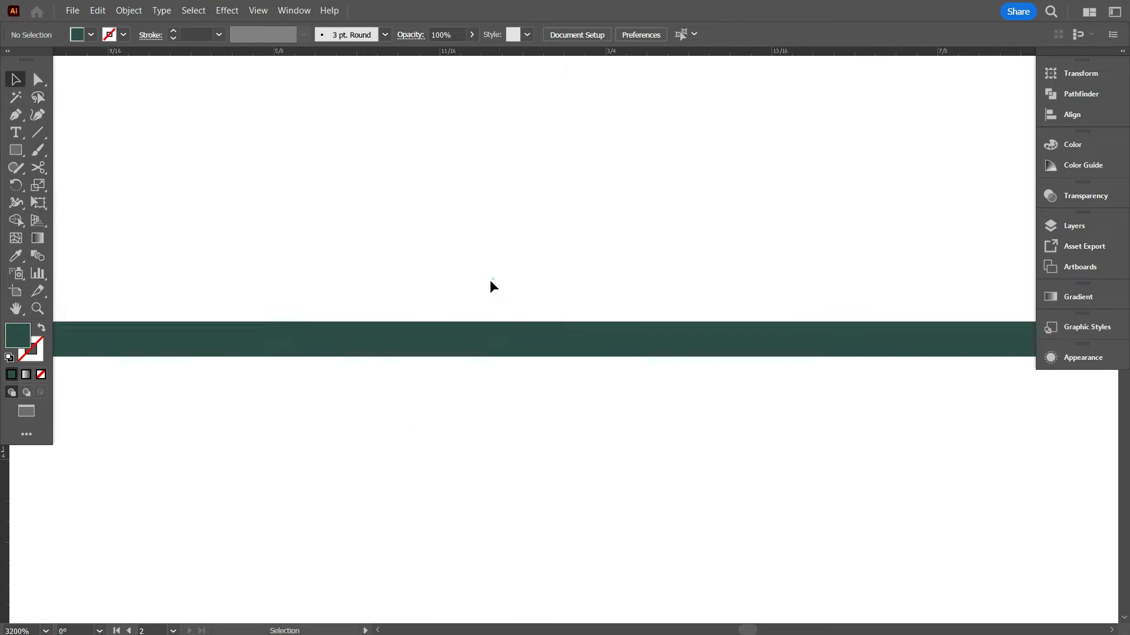
scroll(493, 294, down, 9)
scroll(529, 400, up, 1)
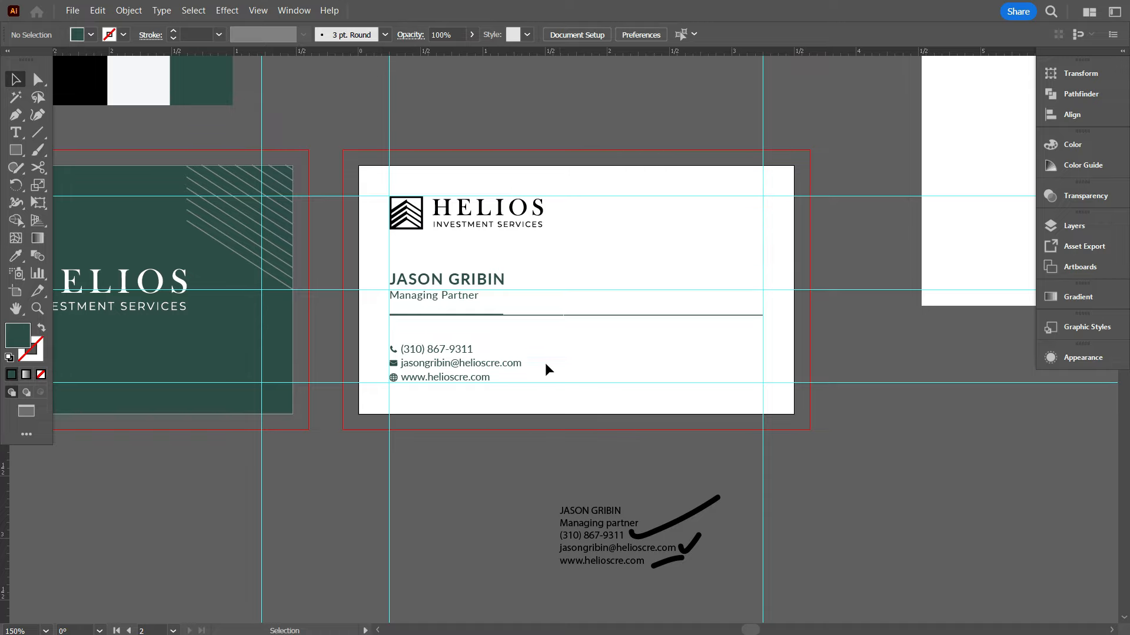
Recolour the logo with the back card's green using the Eyedropper
click(483, 209)
key(i)
click(176, 362)
key(v)
click(578, 285)
scroll(457, 430, up, 1)
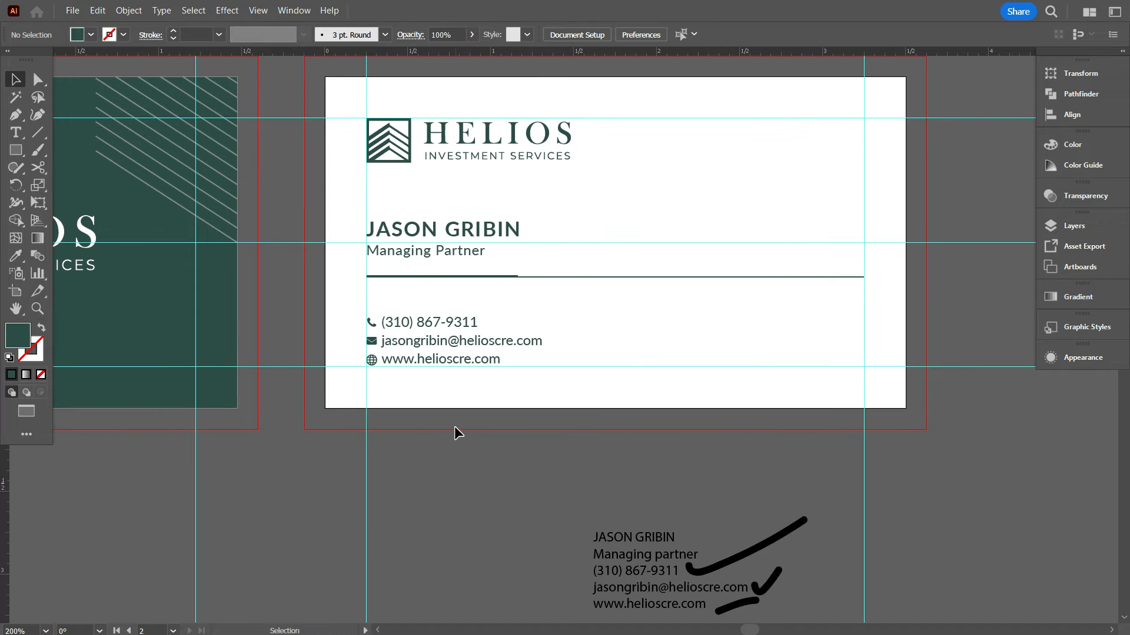
Select the contact-info group and bring up its fill Color Picker
click(432, 367)
double_click(22, 331)
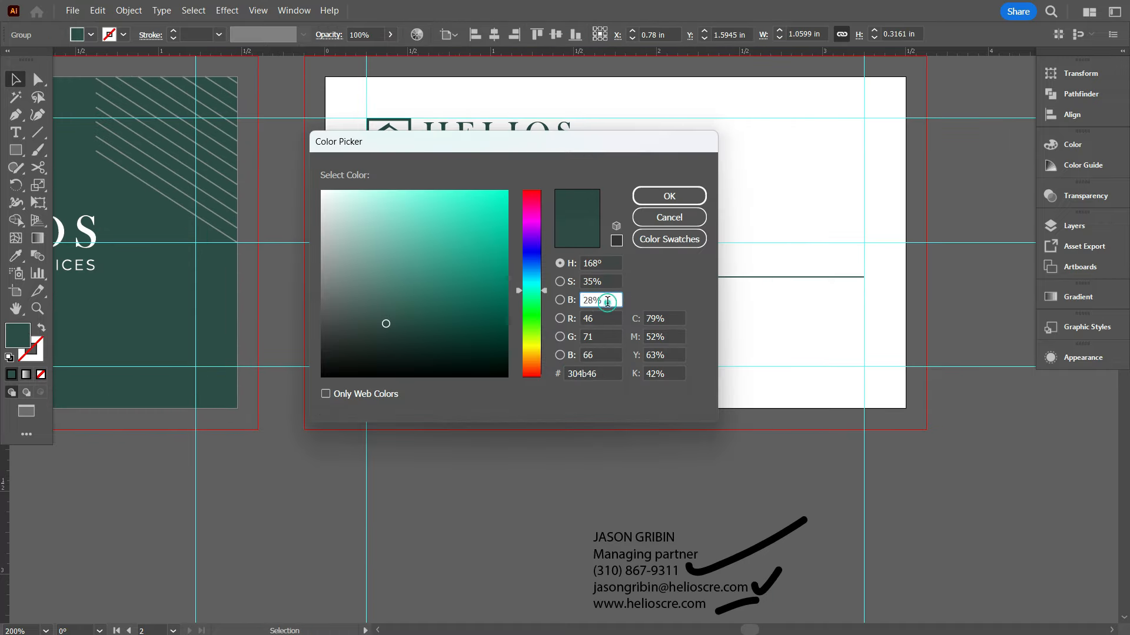
click(669, 196)
click(668, 192)
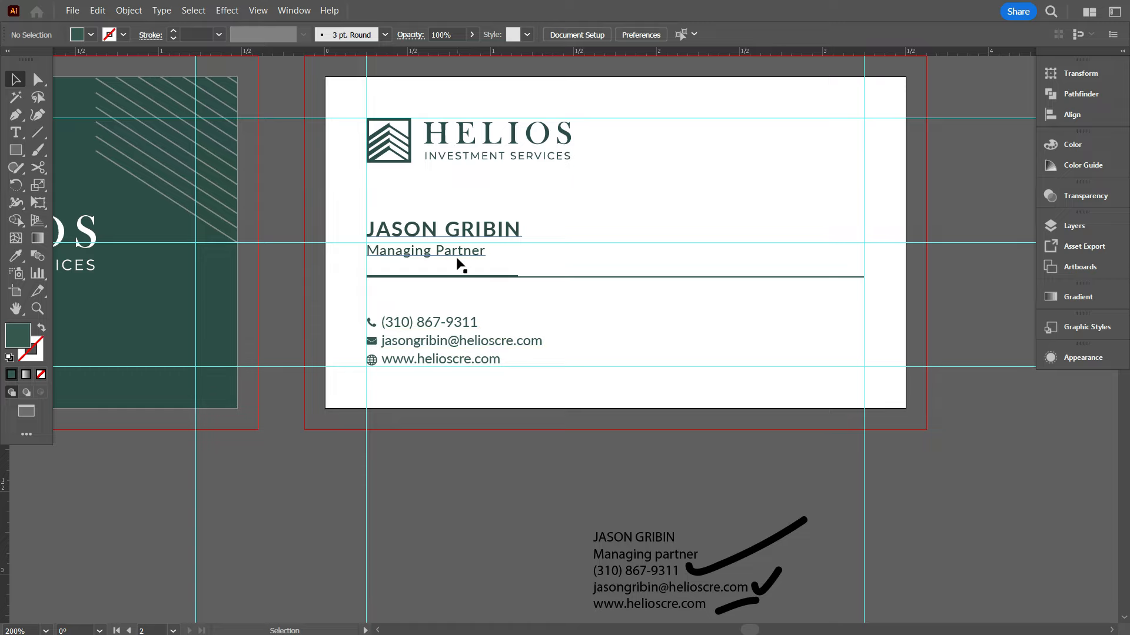
click(443, 335)
double_click(18, 335)
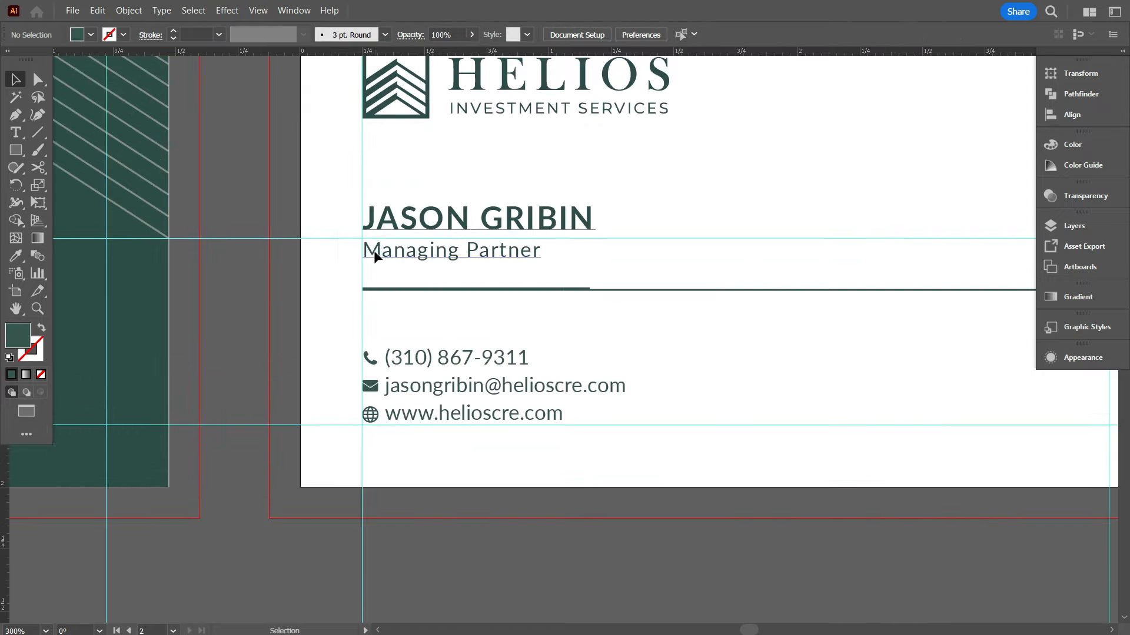
Give the Managing Partner title the dark green fill (#304b46)
drag(368, 249, 560, 260)
double_click(22, 334)
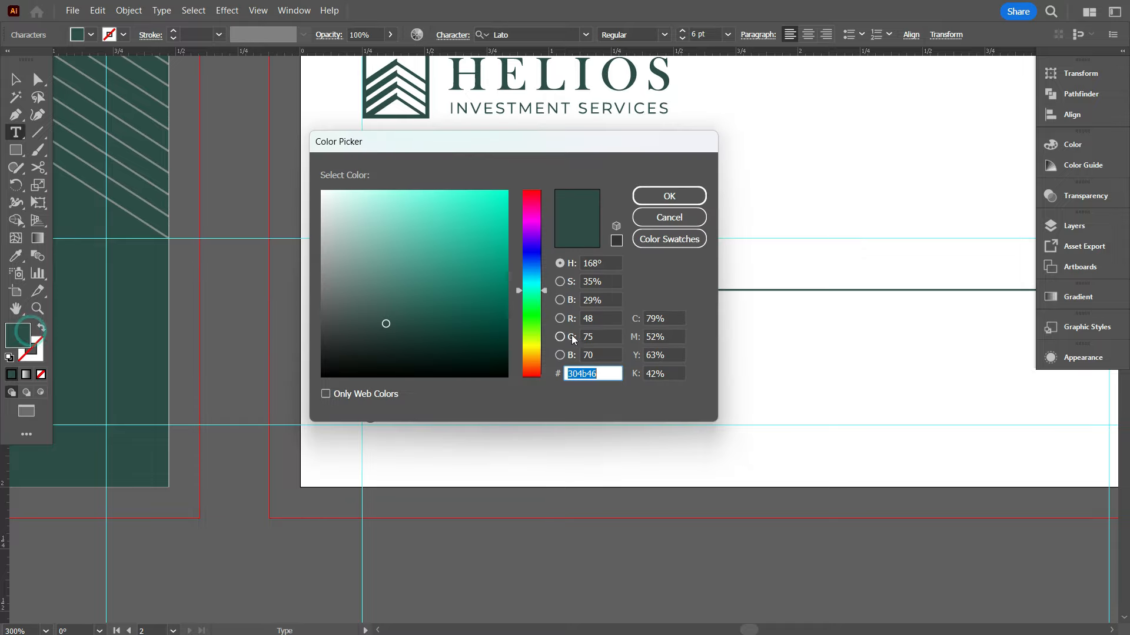
click(651, 196)
ctrl+click(678, 350)
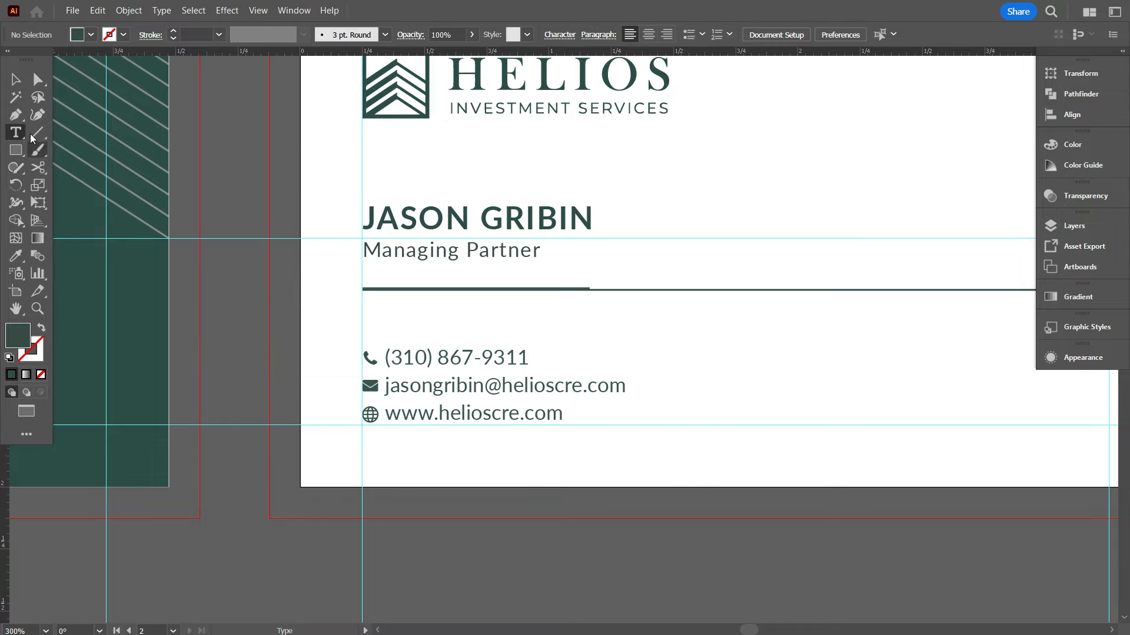
Apply the same dark green #304b46 fill to the contact details group
click(16, 80)
click(396, 383)
double_click(18, 335)
click(604, 281)
click(663, 199)
click(663, 200)
scroll(641, 398, down, 3)
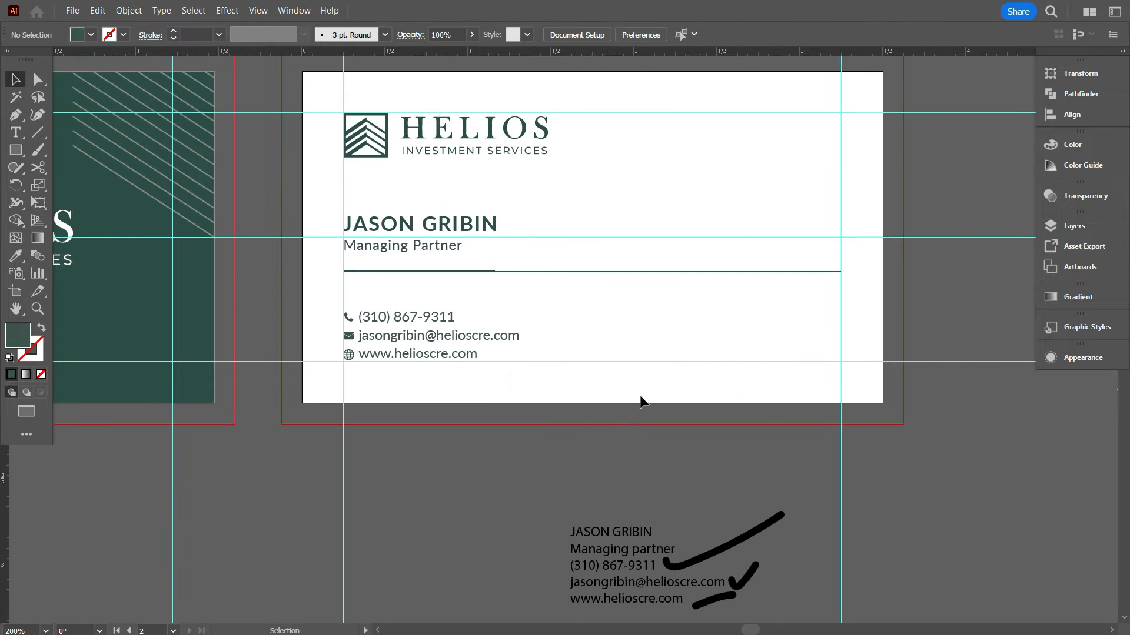
Delete the handwritten reference notes and check marks
scroll(545, 443, down, 1)
drag(665, 456, 583, 393)
key(Delete)
scroll(582, 394, down, 1)
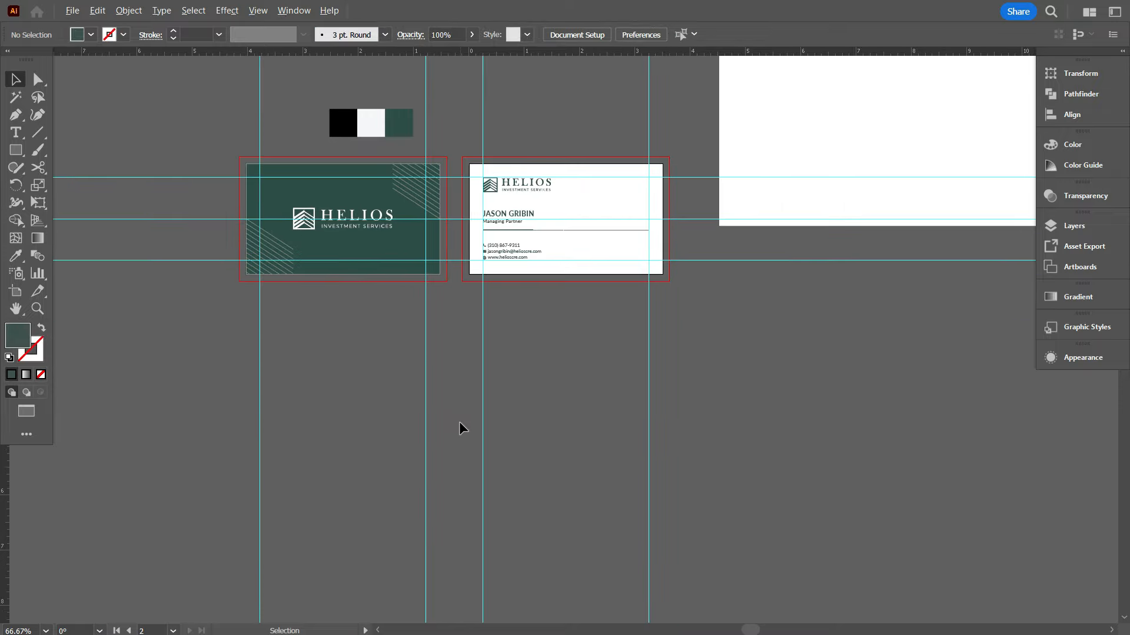
scroll(460, 421, down, 3)
scroll(581, 420, up, 1)
scroll(581, 420, down, 1)
Draw a large square below the cards and fill it with the white swatch
click(15, 151)
drag(615, 330, 849, 511)
scroll(792, 439, down, 3)
scroll(765, 442, up, 2)
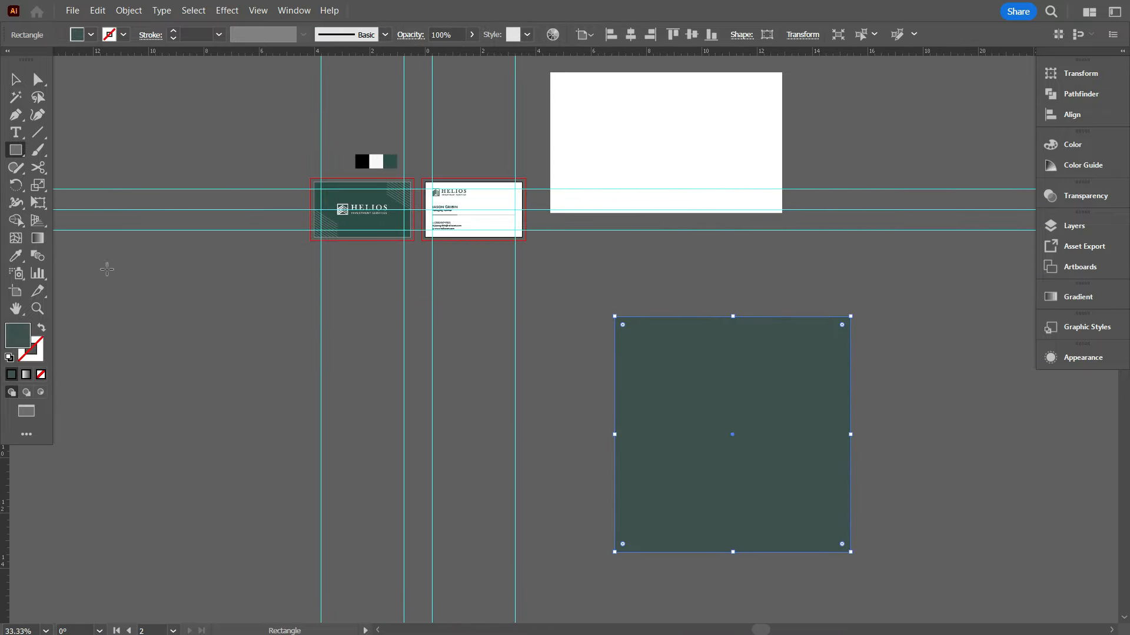
click(15, 255)
click(376, 161)
drag(660, 383, 656, 376)
click(880, 461)
scroll(881, 461, up, 1)
scroll(595, 456, down, 1)
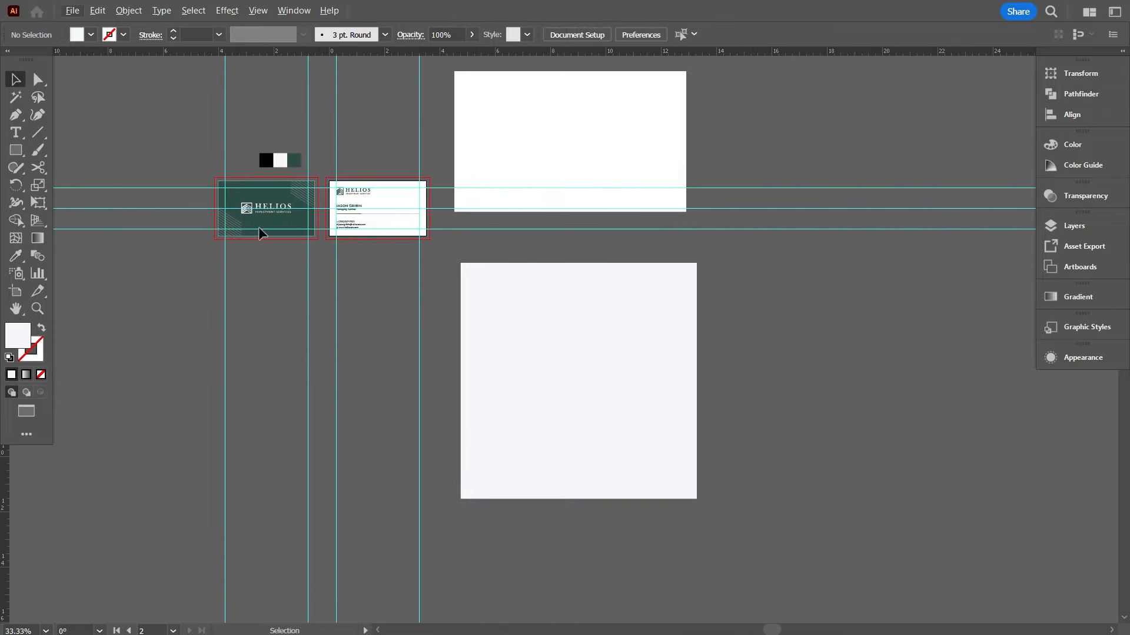
Unlock all objects, then copy the green card onto the square, grouped and in front
click(129, 10)
click(146, 154)
key(Delete)
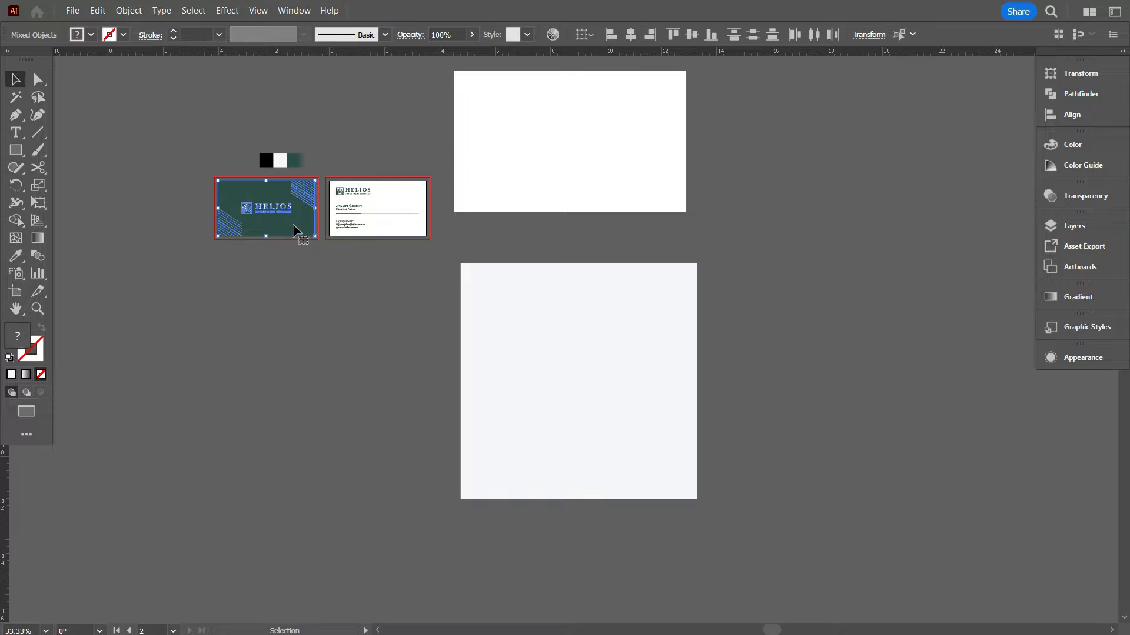
alt+drag(293, 225, 591, 353)
right_click(371, 369)
click(390, 469)
right_click(590, 353)
mouse_move(647, 280)
click(783, 280)
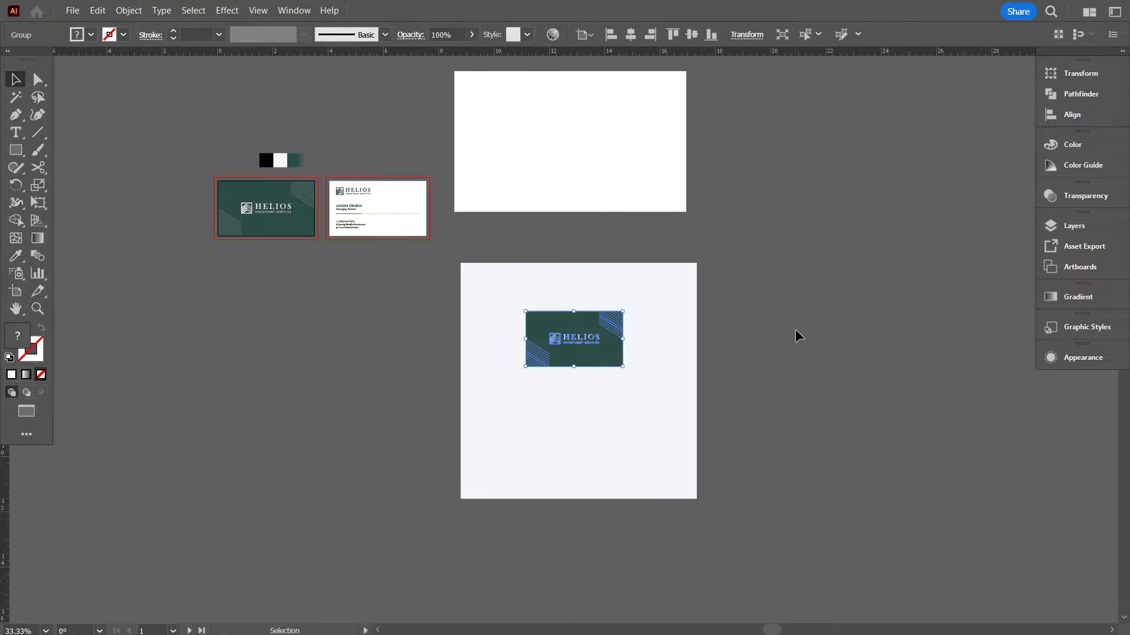
Add a white rectangle behind the white card's content, aligned to the card's top edge
scroll(369, 259, up, 4)
key(m)
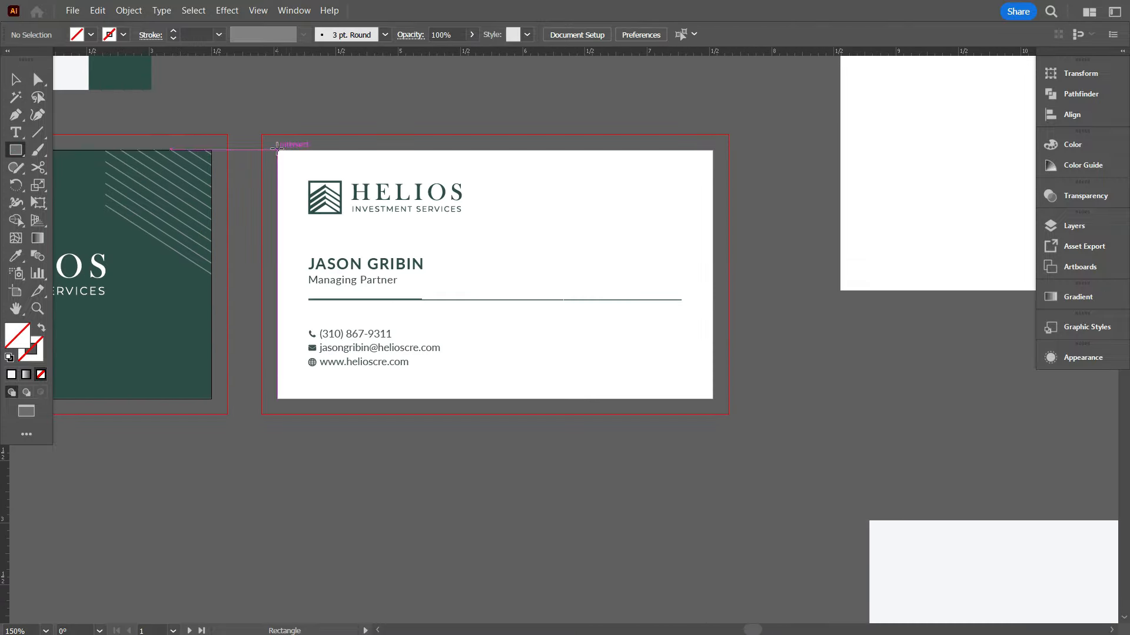
drag(712, 399, 713, 399)
right_click(625, 176)
click(835, 576)
click(90, 33)
click(33, 59)
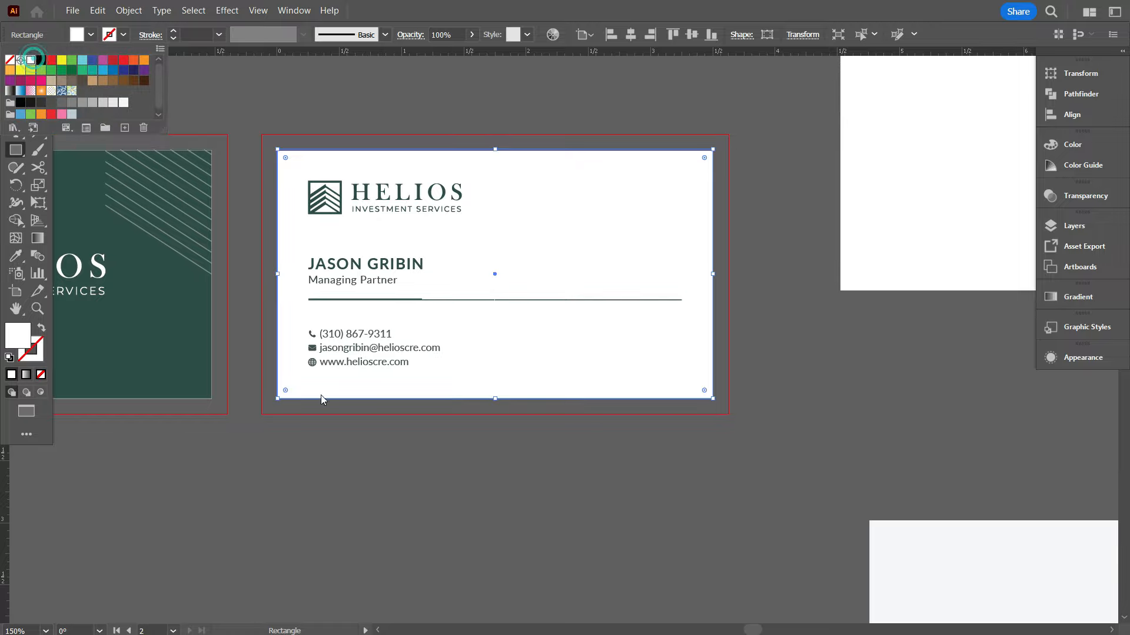
key(v)
click(369, 106)
scroll(365, 143, down, 1)
scroll(376, 139, up, 2)
click(469, 202)
click(670, 35)
Stretch the white rectangle to the card edge and group the white card's pieces
scroll(410, 214, down, 3)
scroll(647, 374, up, 5)
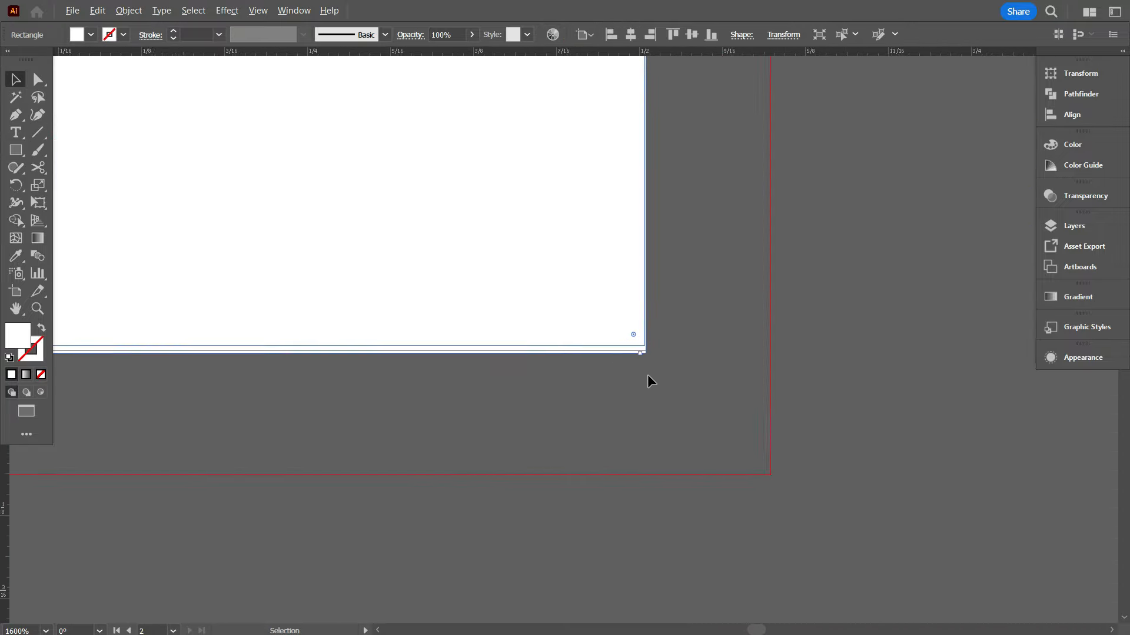
drag(651, 313, 647, 305)
scroll(650, 312, down, 8)
drag(459, 232, 455, 290)
key(ctrl+g)
scroll(500, 315, down, 2)
Copy the white card onto the lower square and bring it to the front
drag(529, 337, 728, 557)
right_click(731, 554)
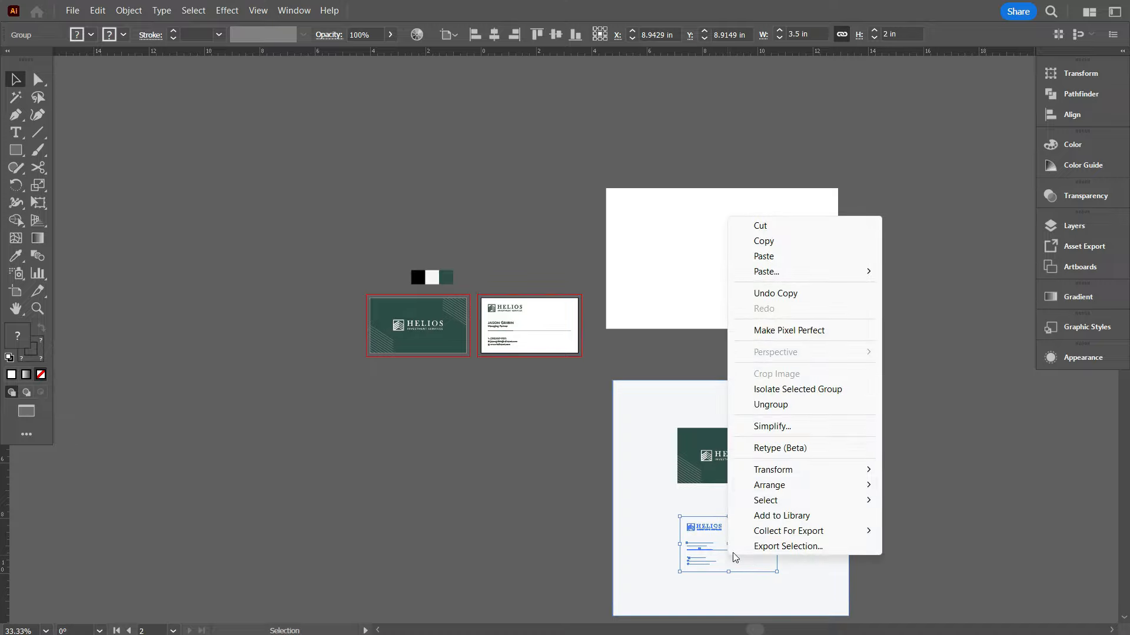
mouse_move(782, 485)
click(921, 484)
scroll(846, 588, up, 2)
click(779, 504)
click(91, 34)
Fill the background medium grey and position the white card beneath the green card
click(72, 98)
click(160, 255)
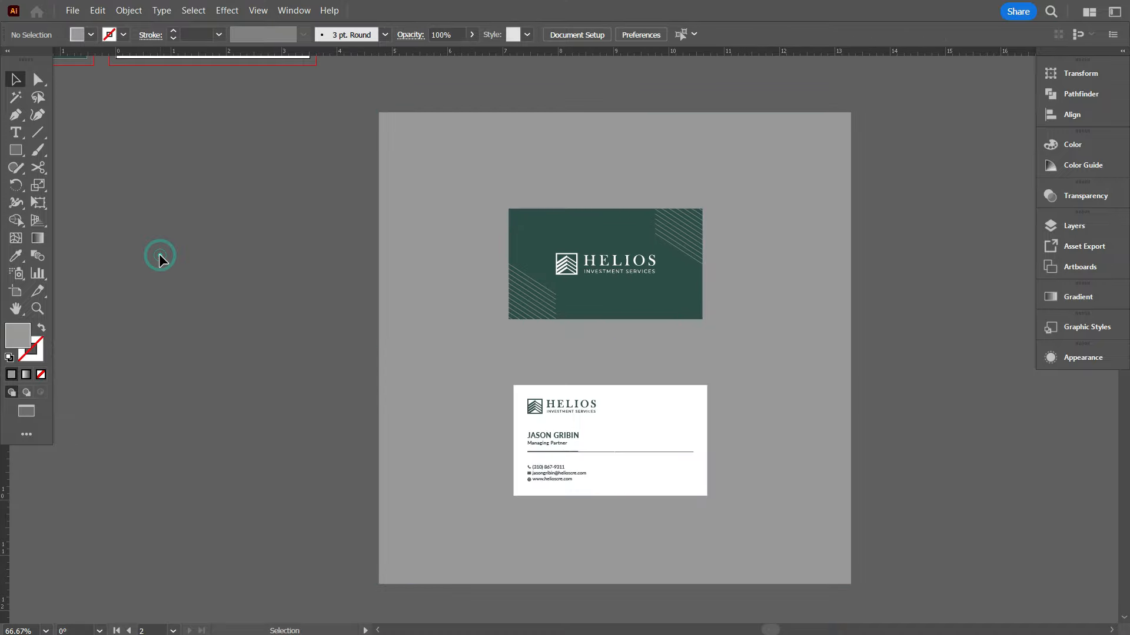
scroll(414, 402, right, 5)
scroll(414, 402, down, 4)
drag(552, 378, 547, 339)
click(252, 248)
scroll(286, 276, up, 3)
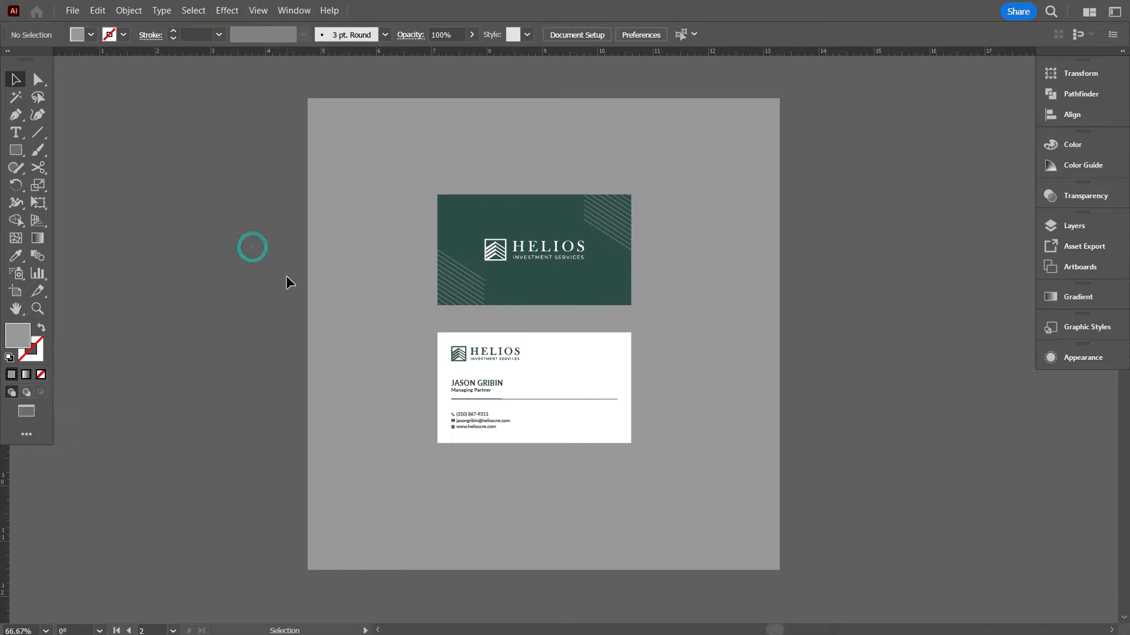
scroll(521, 294, down, 2)
key(ctrl+2)
scroll(506, 300, up, 1)
Group the two cards with aligned centres and centre them on the grey background
click(597, 389)
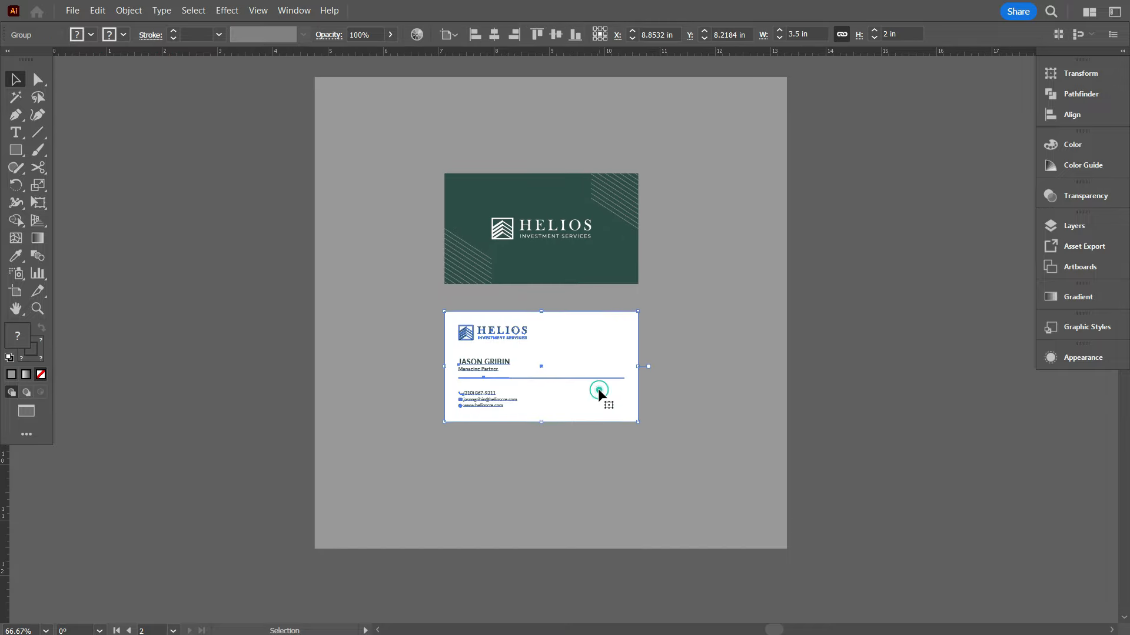
key(shift+Up)
shift+click(621, 259)
click(493, 35)
right_click(746, 174)
click(786, 355)
shift+click(751, 302)
click(494, 34)
click(556, 34)
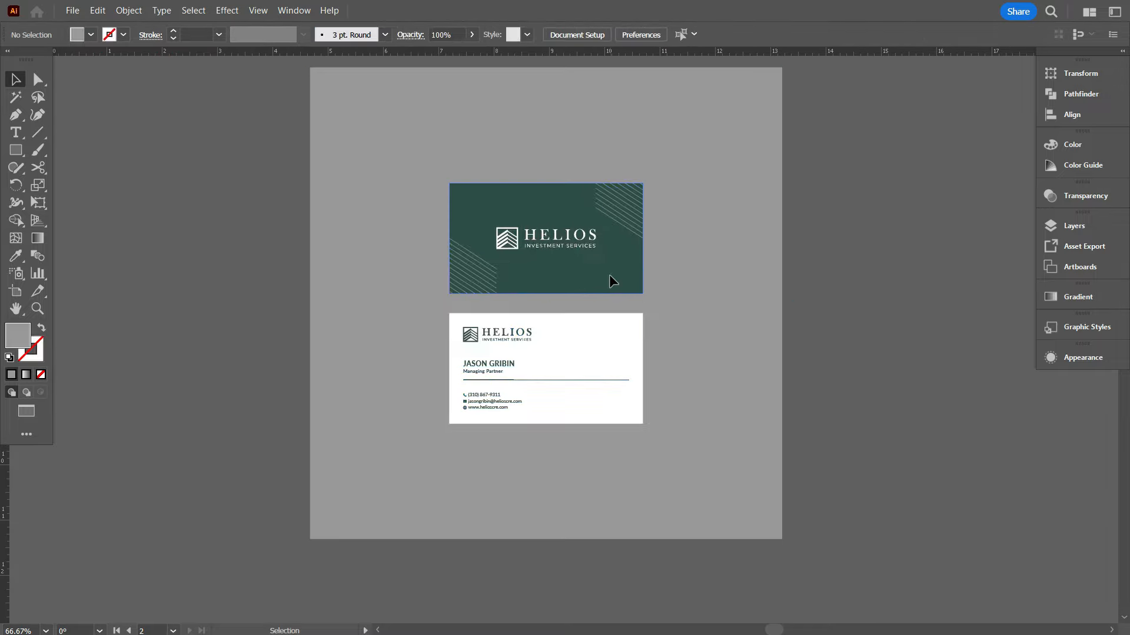
click(609, 274)
Add a Drop Shadow to the card group with 0.125 in offsets and 50% opacity
scroll(608, 276, up, 1)
scroll(601, 276, up, 1)
click(226, 11)
mouse_move(283, 200)
click(411, 201)
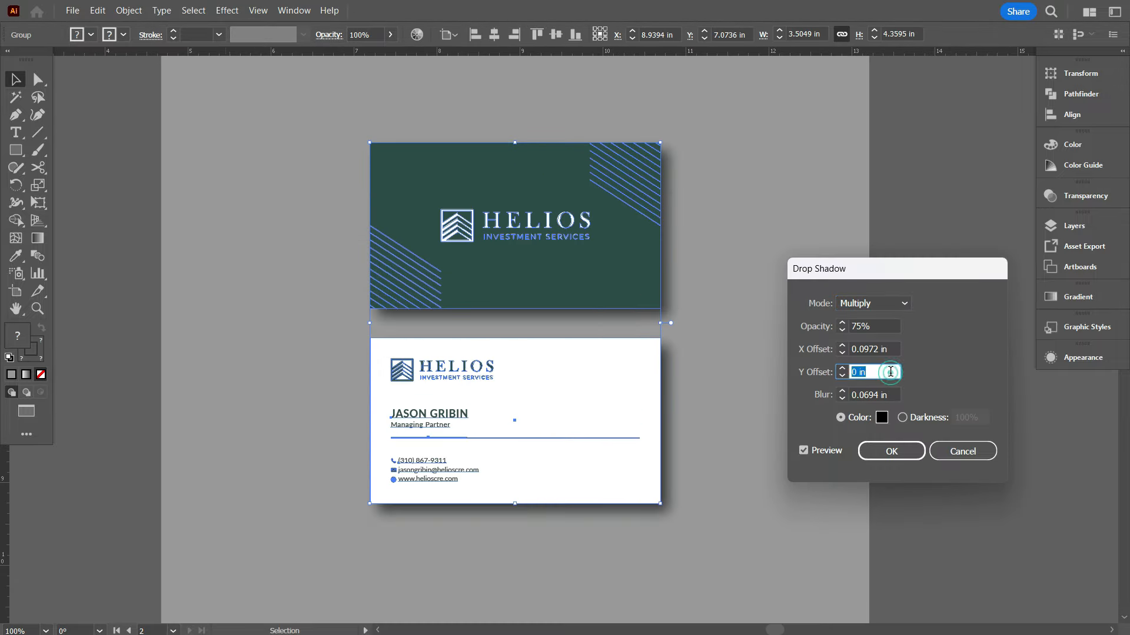
text(0.125)
click(883, 349)
text(0.125)
key(Tab)
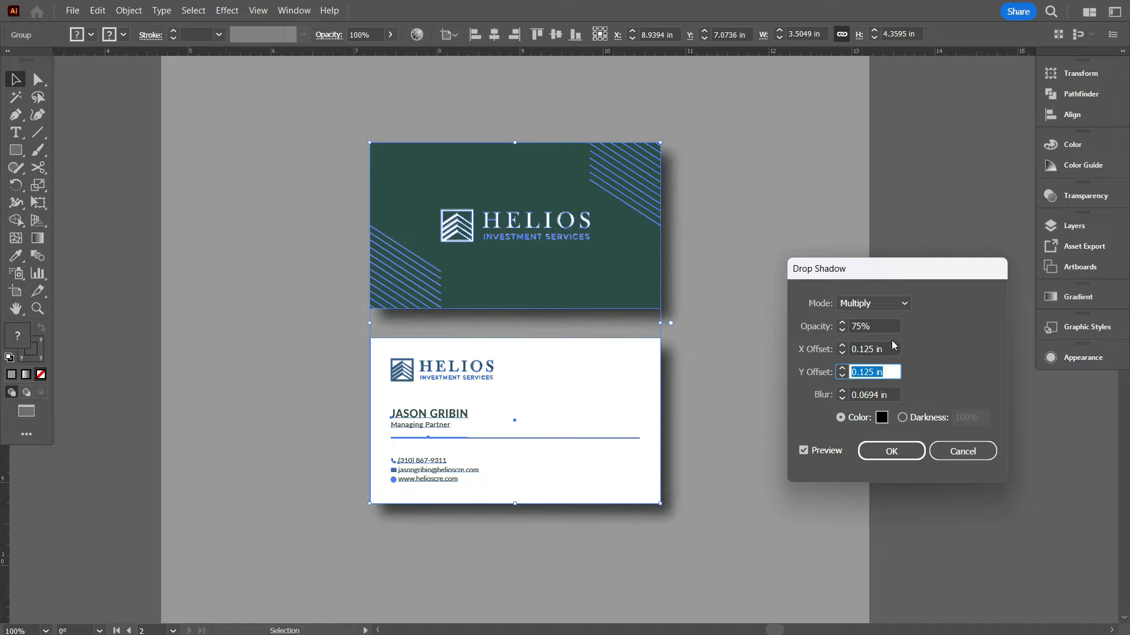
click(885, 323)
key(shift+Down)
key(shift+Down)
key(shift+Down)
Try different shadow offsets and opacity, settling the opacity back at 50%
click(879, 349)
key(Up)
key(Down)
key(Down)
key(Down)
click(887, 371)
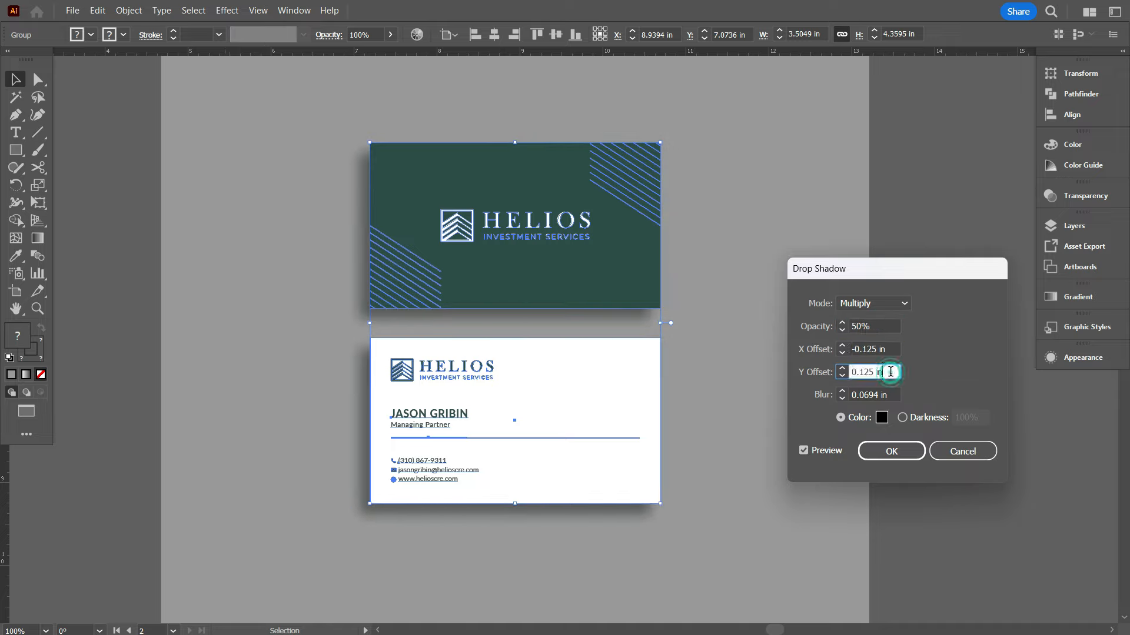
key(Up)
click(881, 325)
key(shift+Down)
key(shift+Down)
key(shift+Down)
key(shift+Up)
key(shift+Up)
key(shift+Up)
Apply the shadow with 0.125 in vertical and -0.125 in horizontal offsets, then fill the background light grey
click(880, 348)
key(Up)
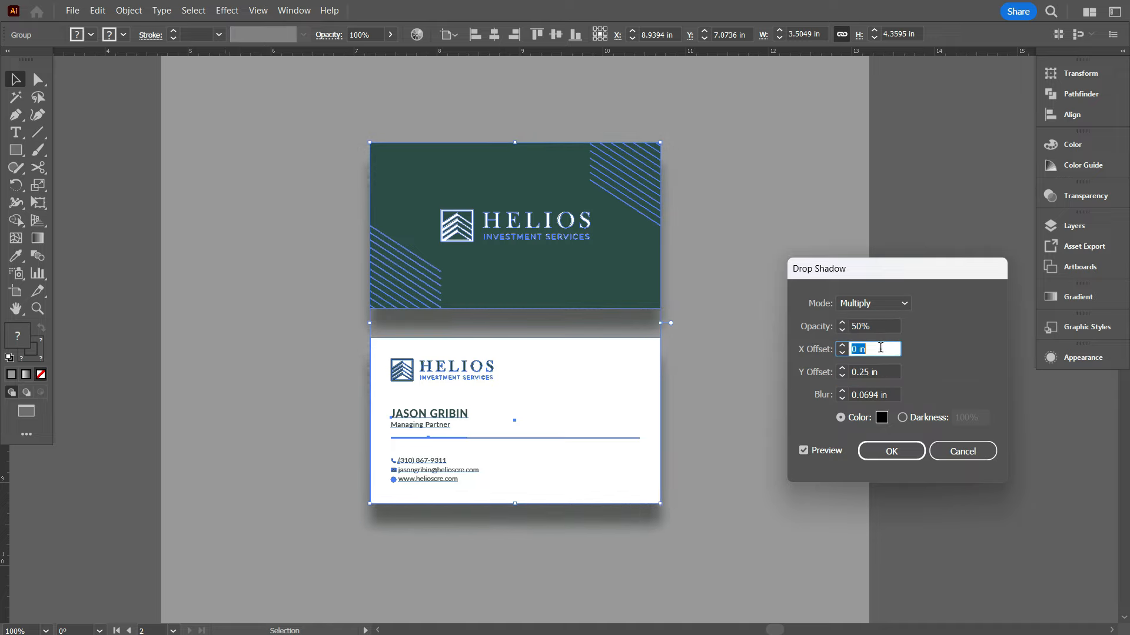
key(Tab)
key(Down)
click(890, 347)
key(Down)
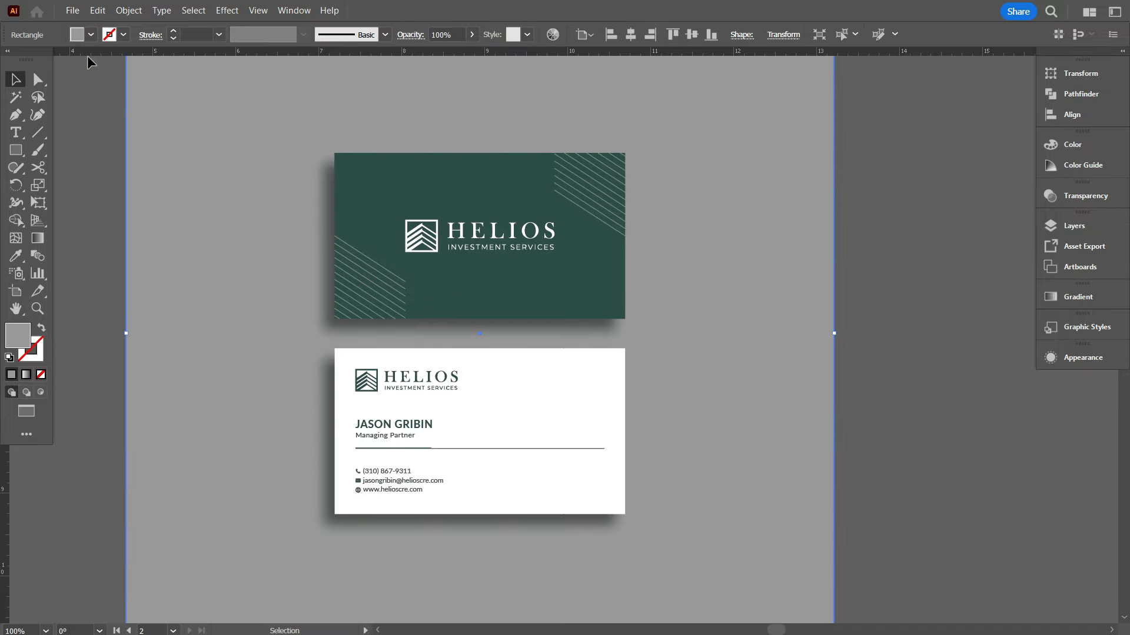
click(91, 34)
click(102, 103)
Duplicate the whole mockup onto the artboard to its right
click(853, 335)
scroll(789, 319, down, 1)
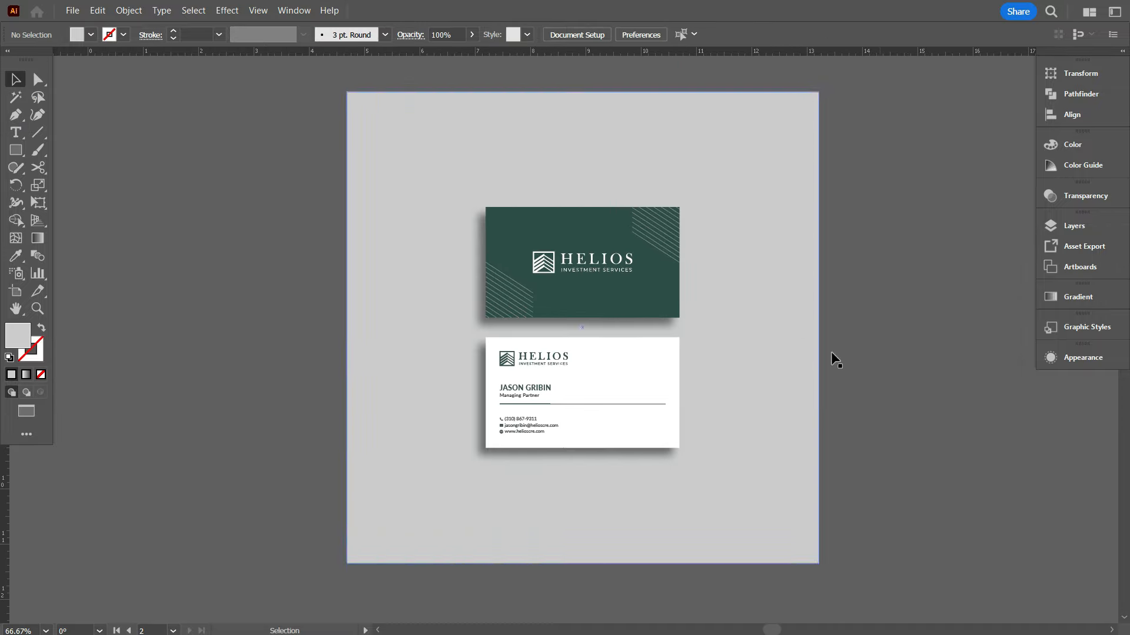
drag(830, 351, 652, 333)
drag(769, 435, 464, 86)
drag(787, 341, 383, 253)
drag(383, 253, 876, 253)
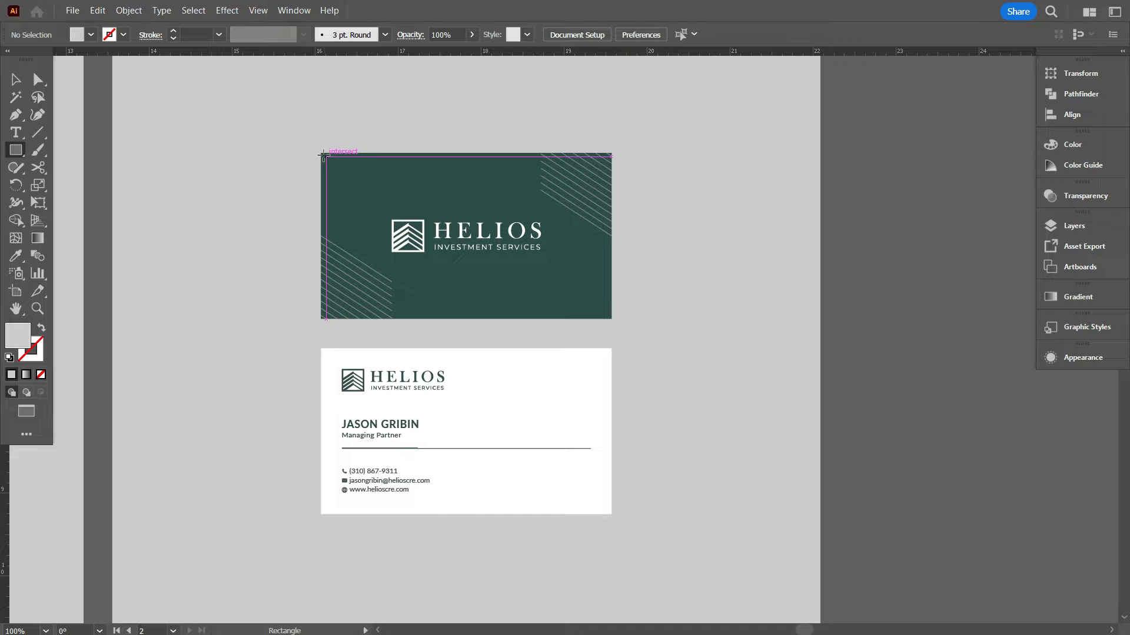
Clip the copied cards with rounded-corner rectangles and give them a drop shadow
drag(321, 153, 611, 318)
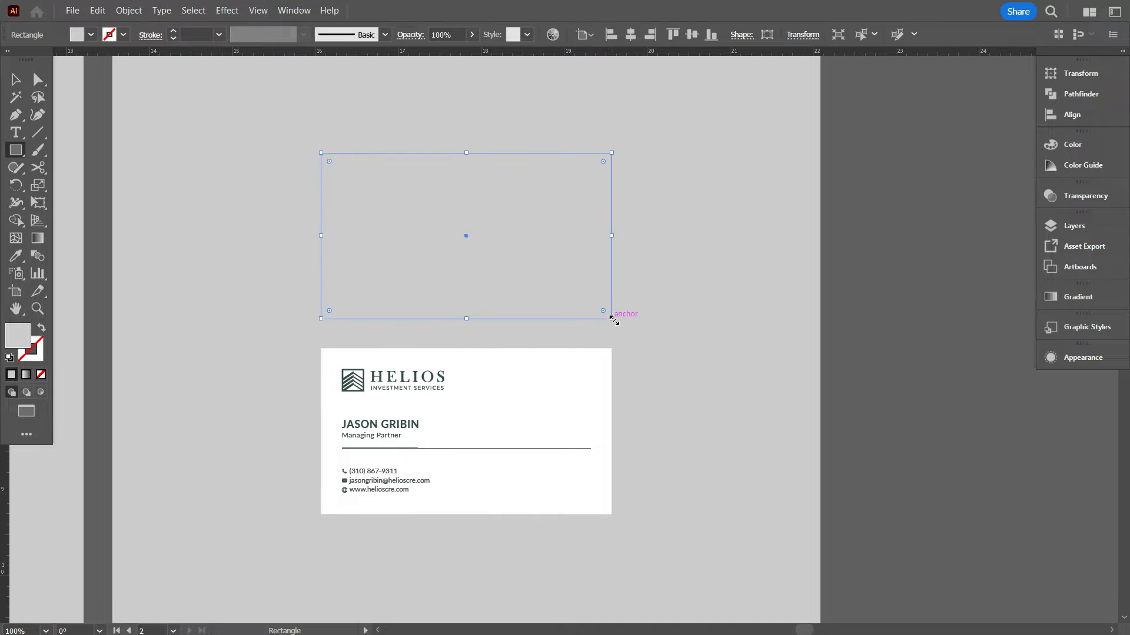
drag(396, 232, 399, 429)
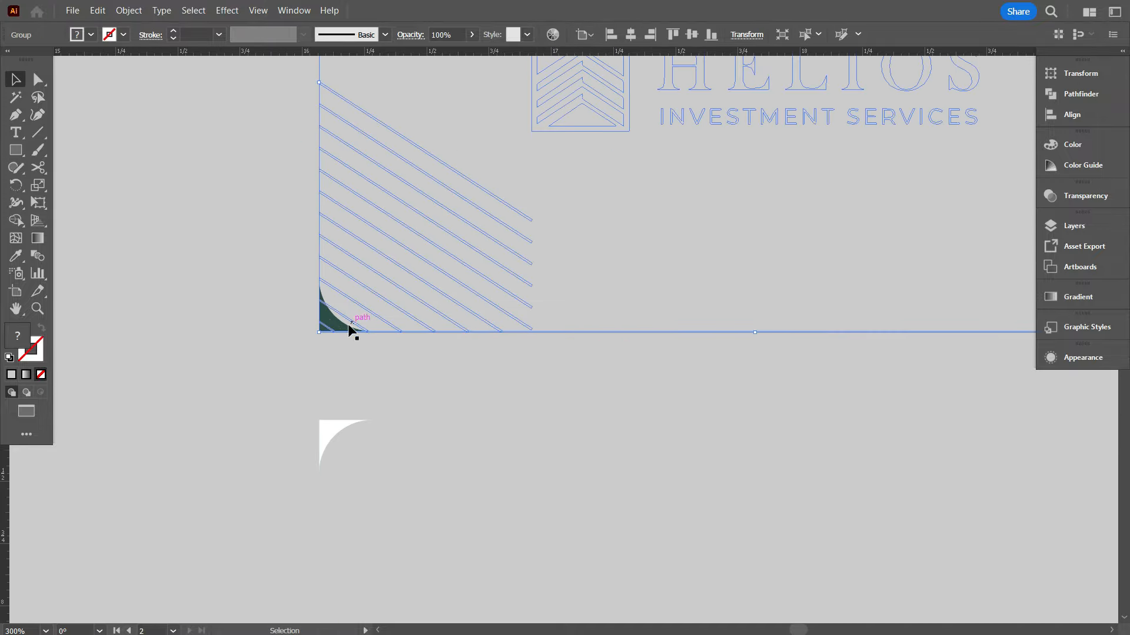
click(227, 10)
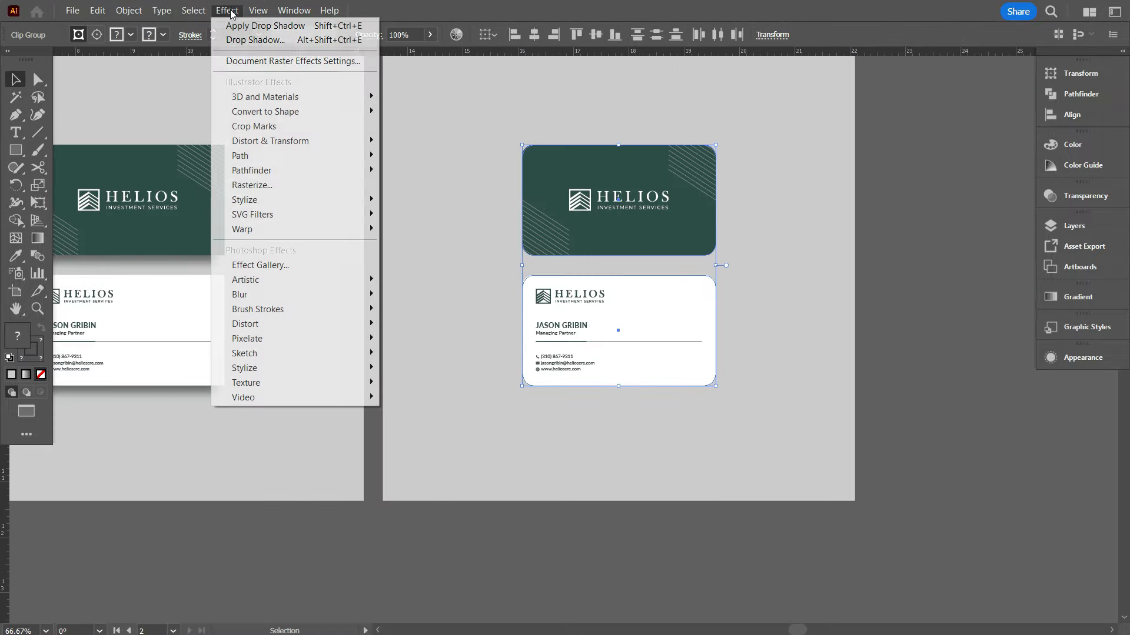
click(253, 37)
click(891, 451)
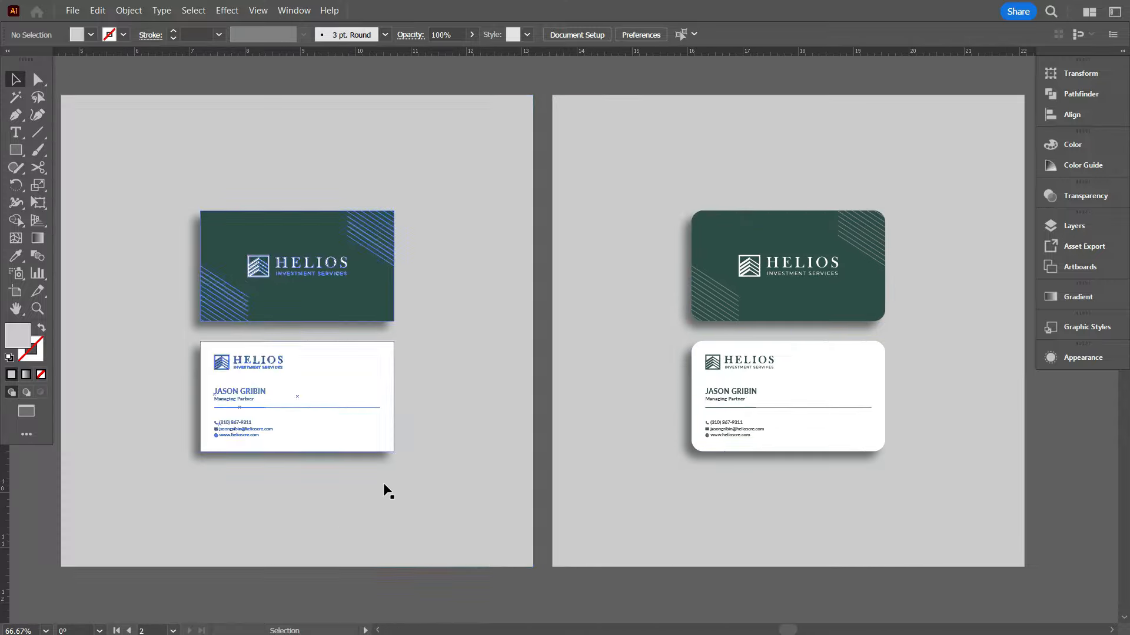
Fit both mockup artboards in view to compare the square and rounded versions
scroll(207, 499, up, 1)
scroll(126, 262, up, 1)
scroll(917, 265, up, 1)
scroll(918, 265, down, 1)
scroll(403, 374, up, 1)
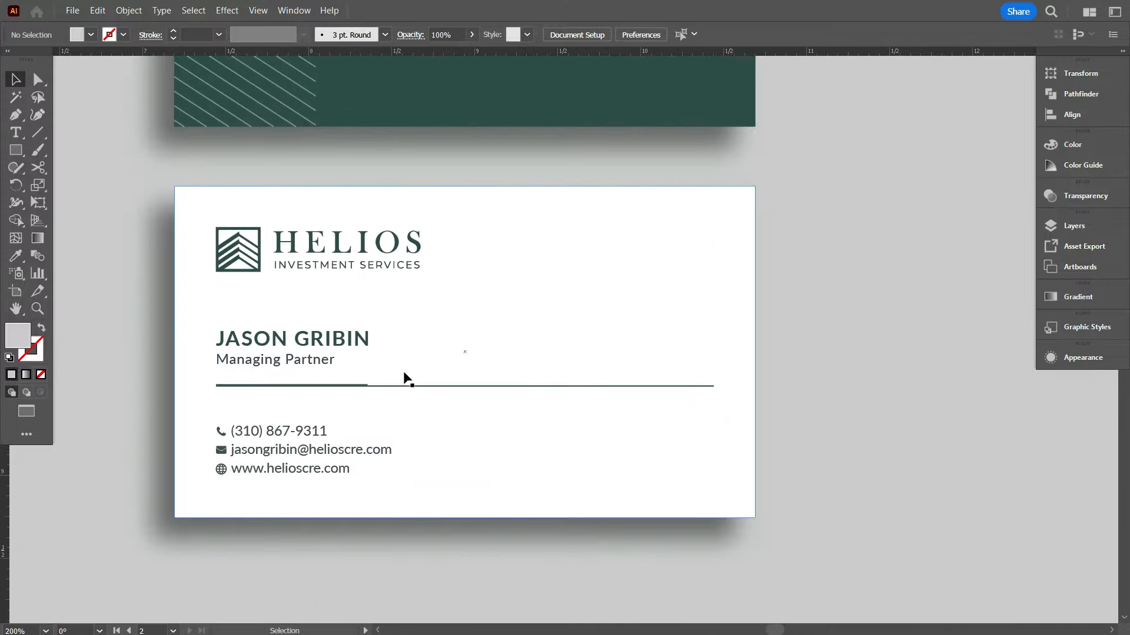
scroll(397, 398, down, 3)
scroll(396, 291, up, 1)
key(ctrl+alt+0)
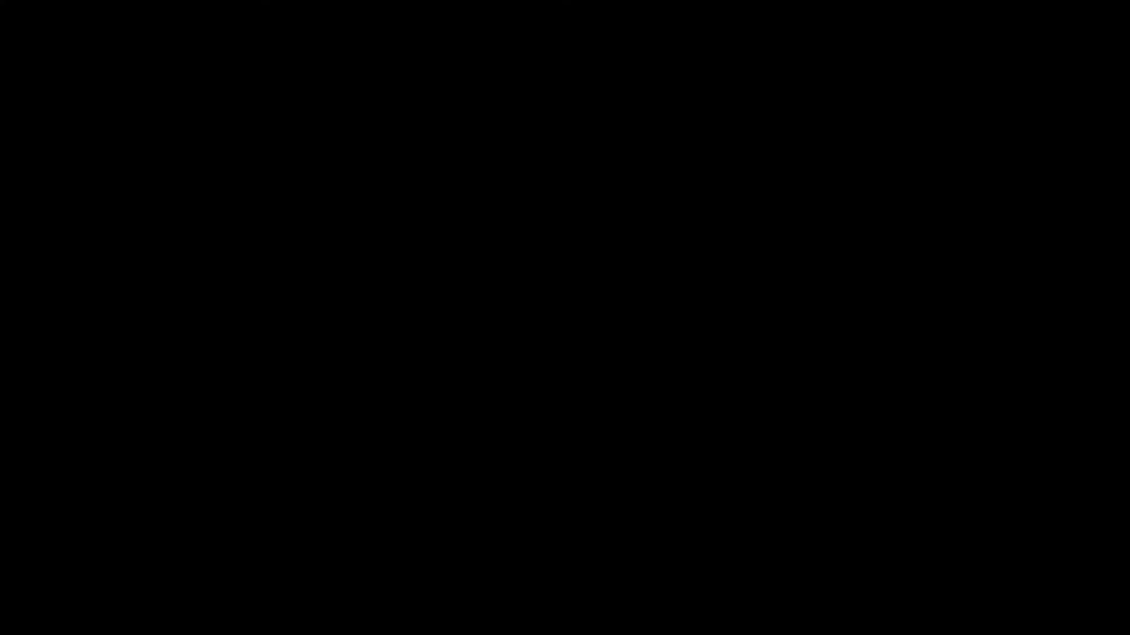